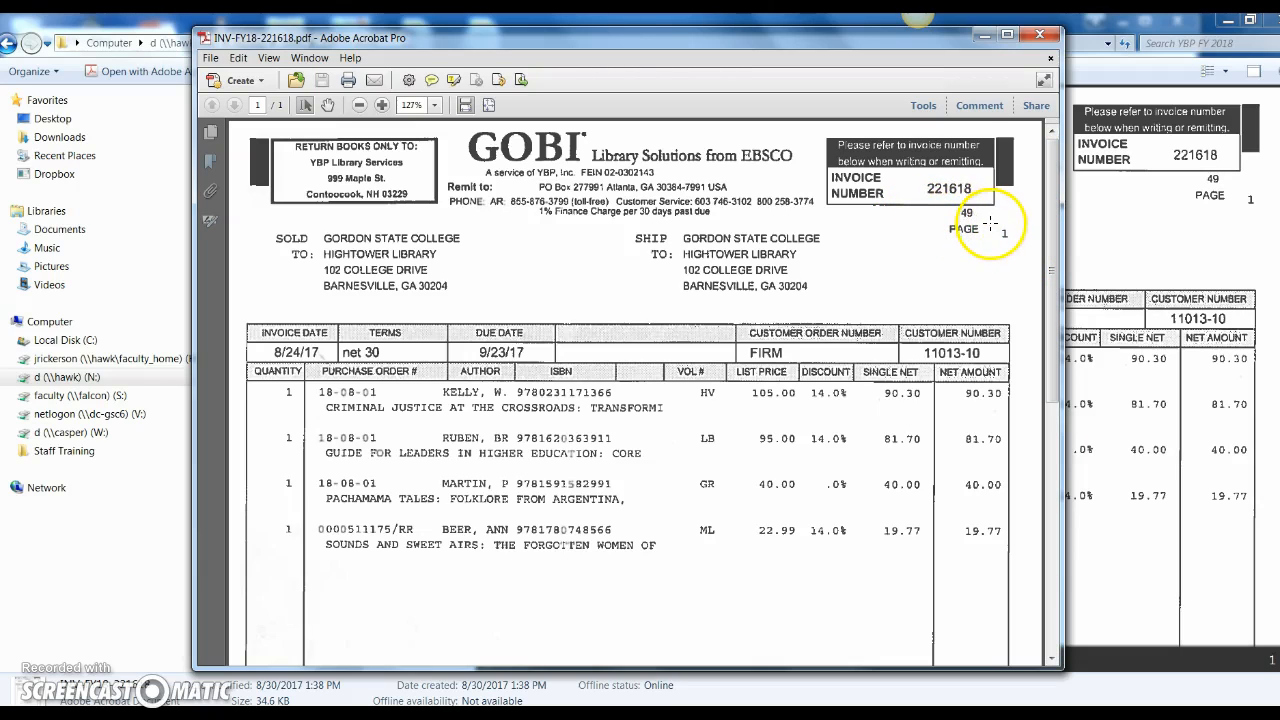
# Review the invoice PDF, then set Acrobat and Explorer aside to reach Alma
pyautogui.moveTo(1055, 251); pyautogui.dragTo(1057, 510)
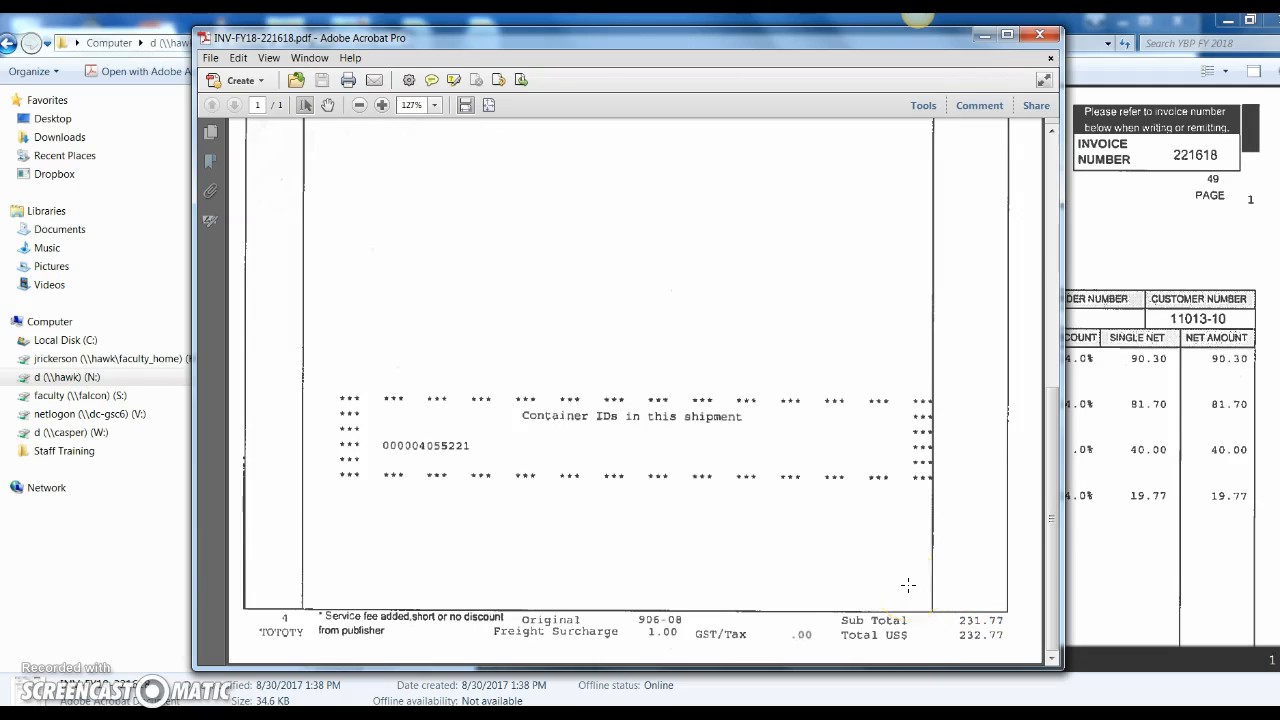
pyautogui.scroll(5, 907, 585)
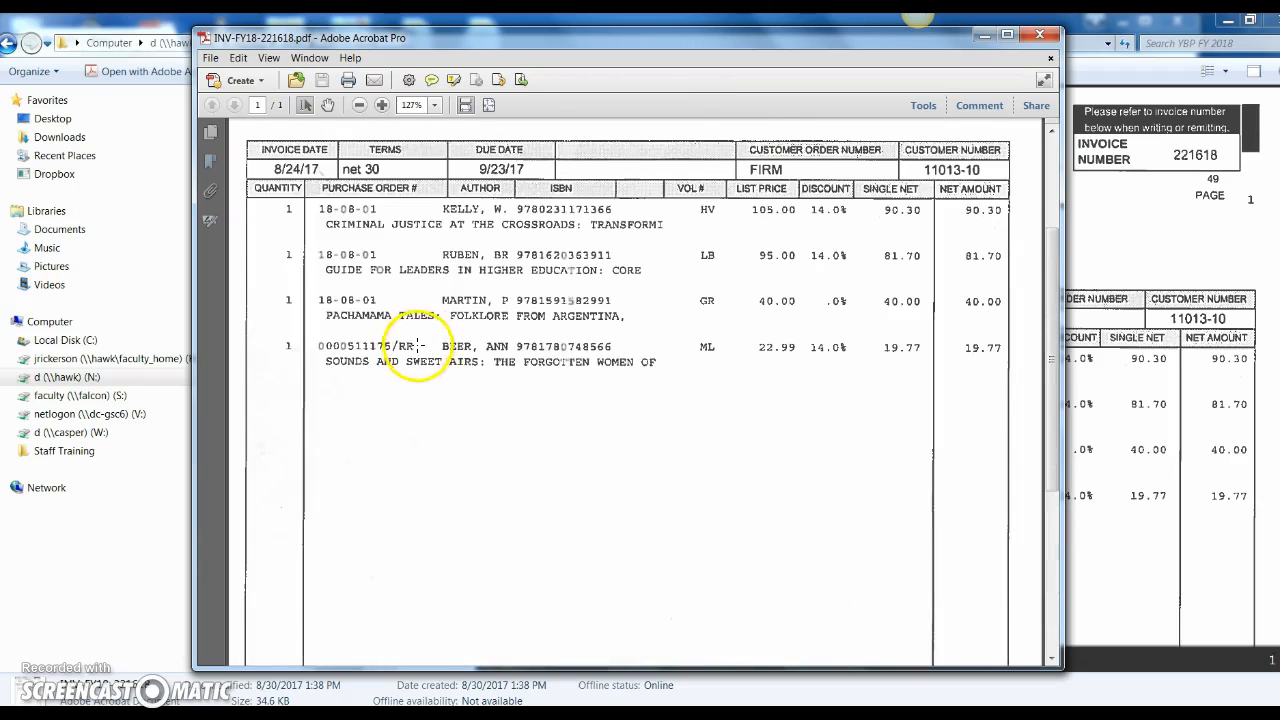
pyautogui.scroll(1, 415, 345)
pyautogui.scroll(2, 330, 310)
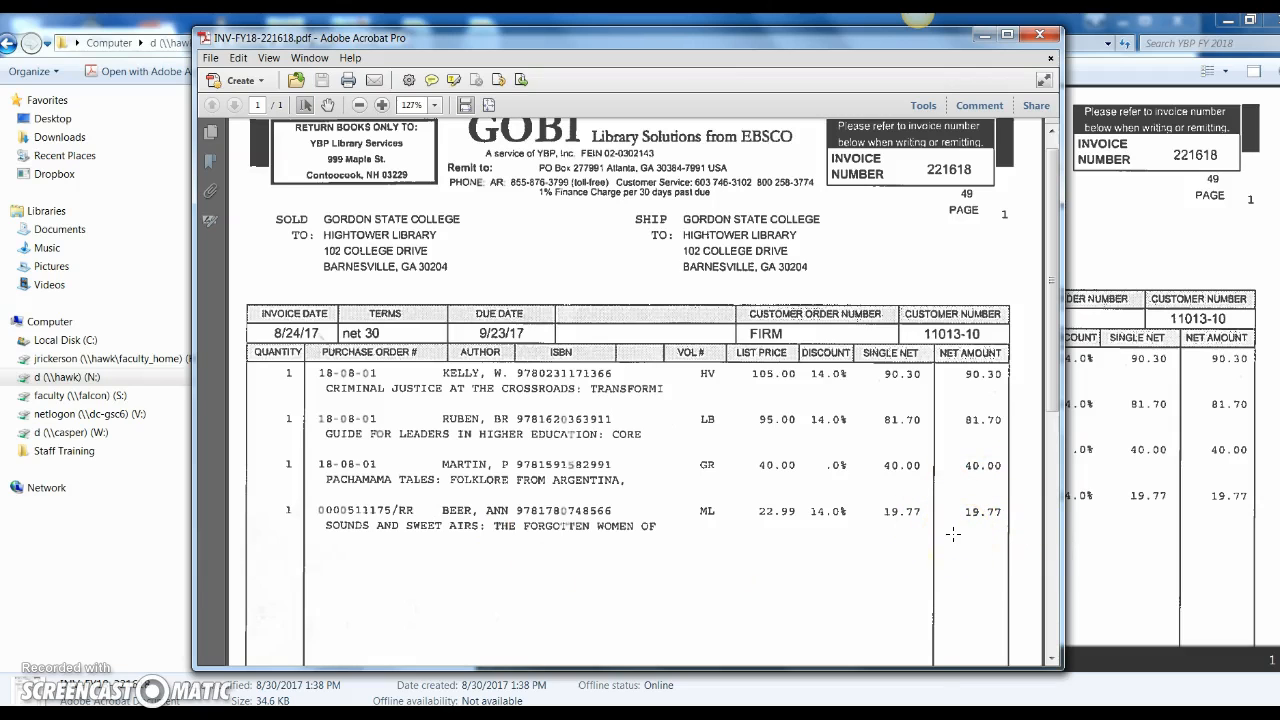
pyautogui.click(986, 38)
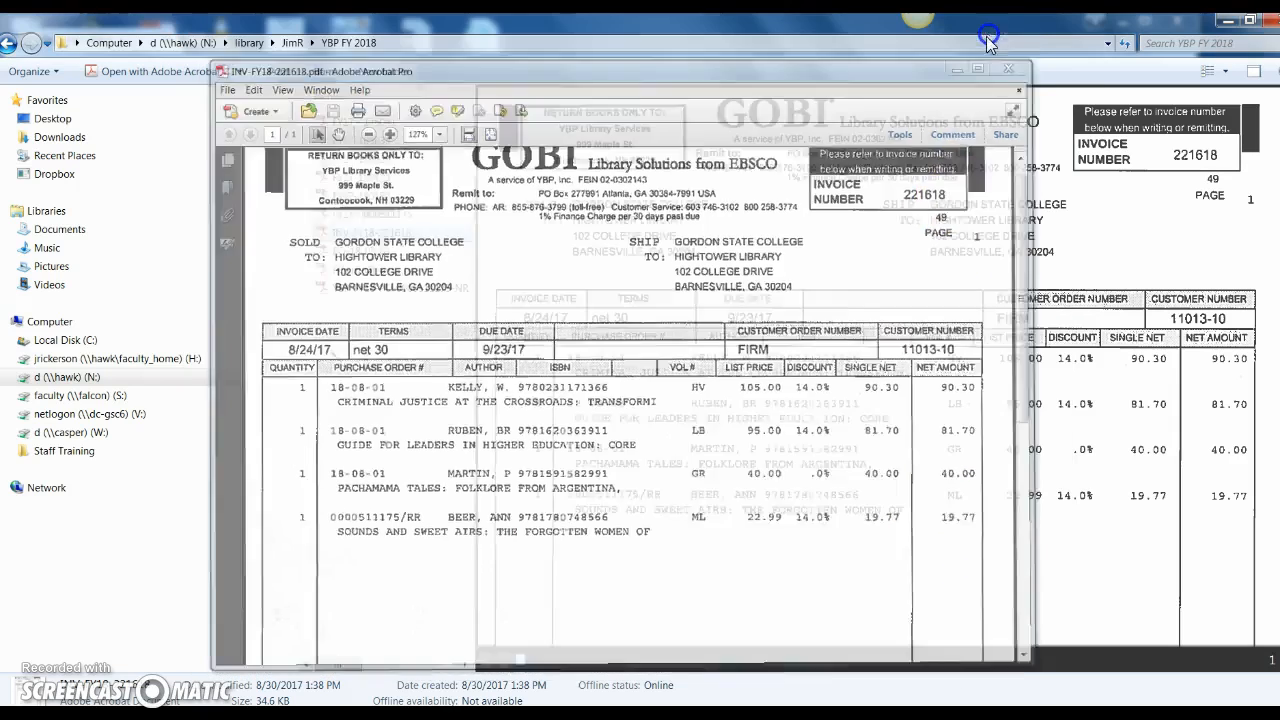
pyautogui.click(1226, 22)
# Start a new invoice via Acquisitions > Create Invoice with Manually as the method
pyautogui.click(186, 135)
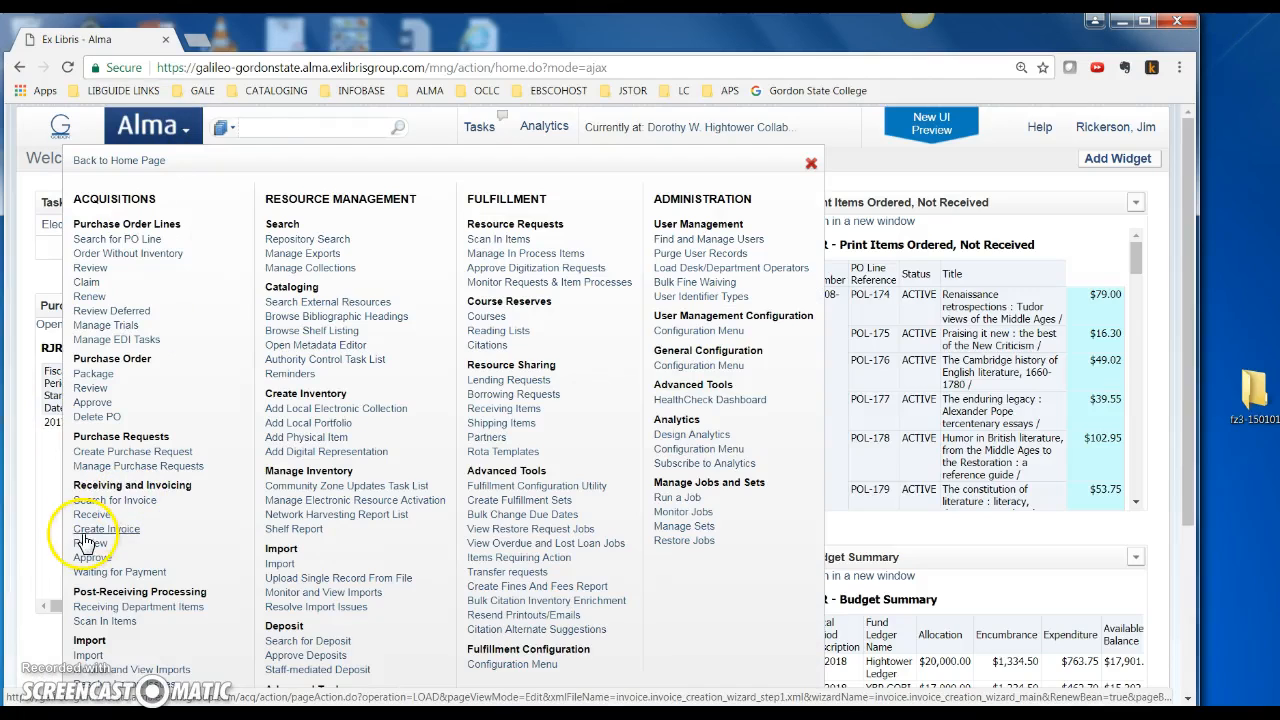
pyautogui.click(101, 529)
pyautogui.click(167, 243)
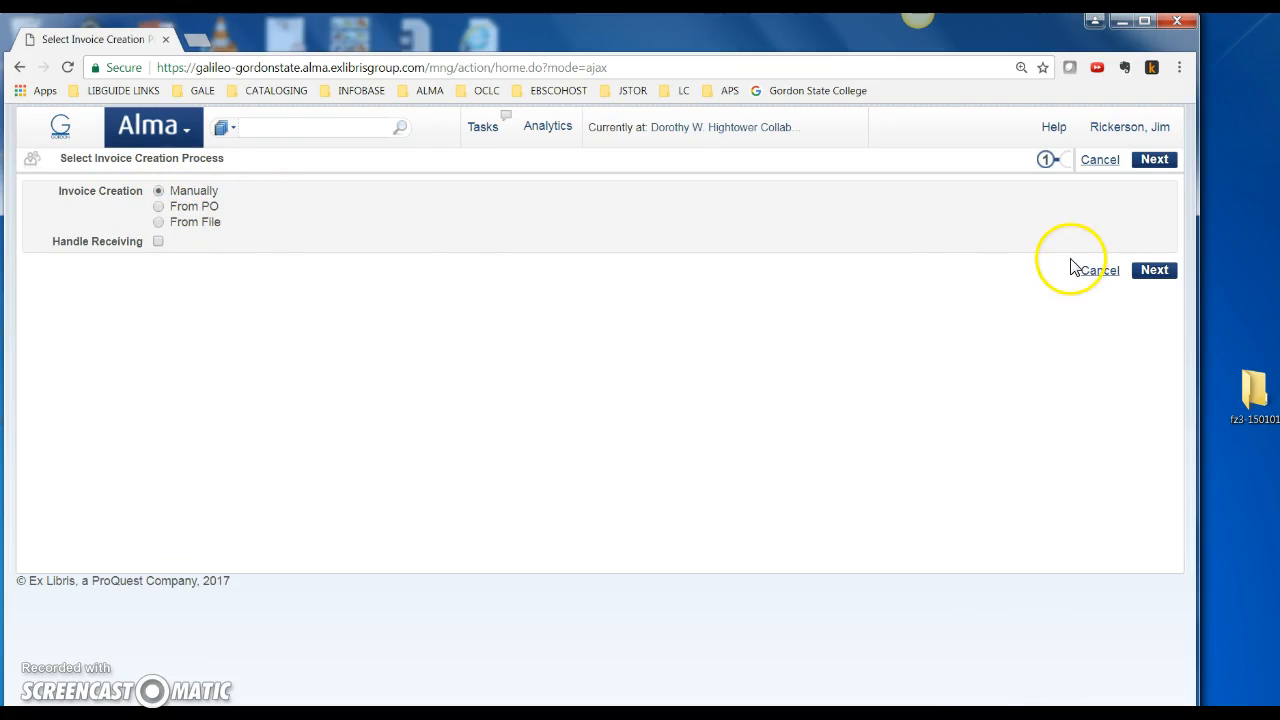
# Enter invoice number 221618 and select GOBI Library Solutions as the vendor
pyautogui.click(1152, 272)
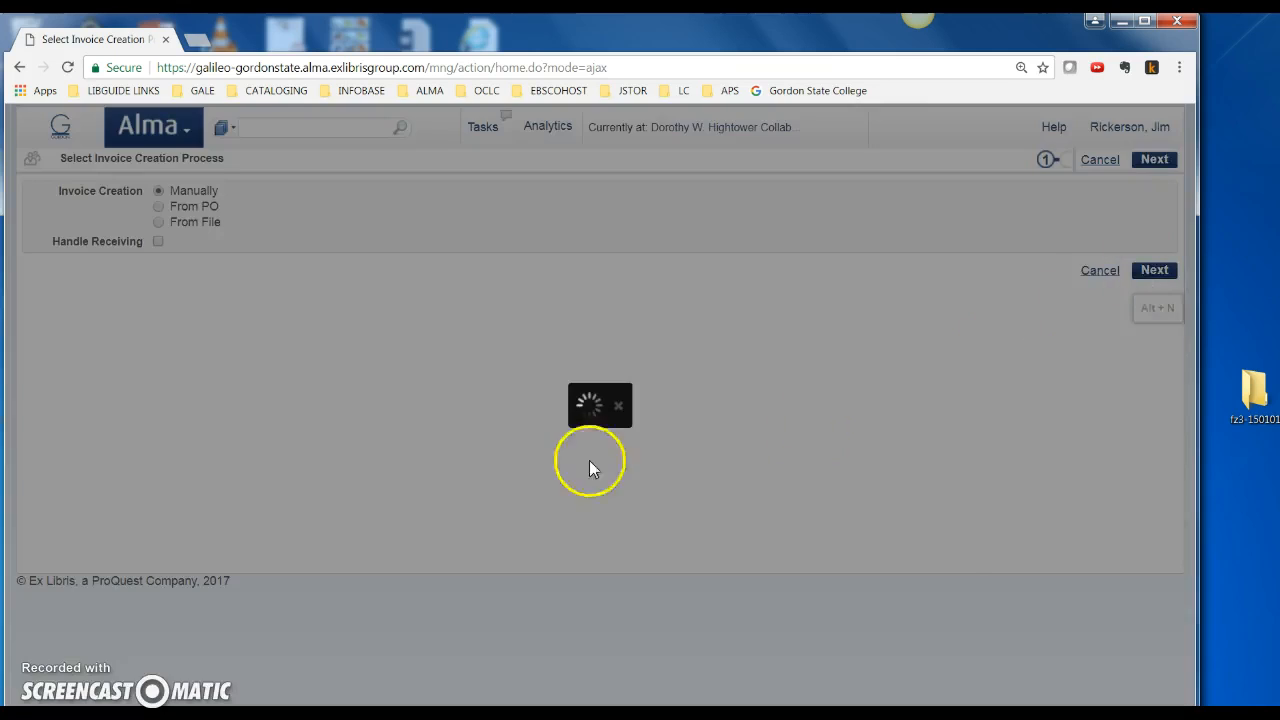
pyautogui.click(247, 211)
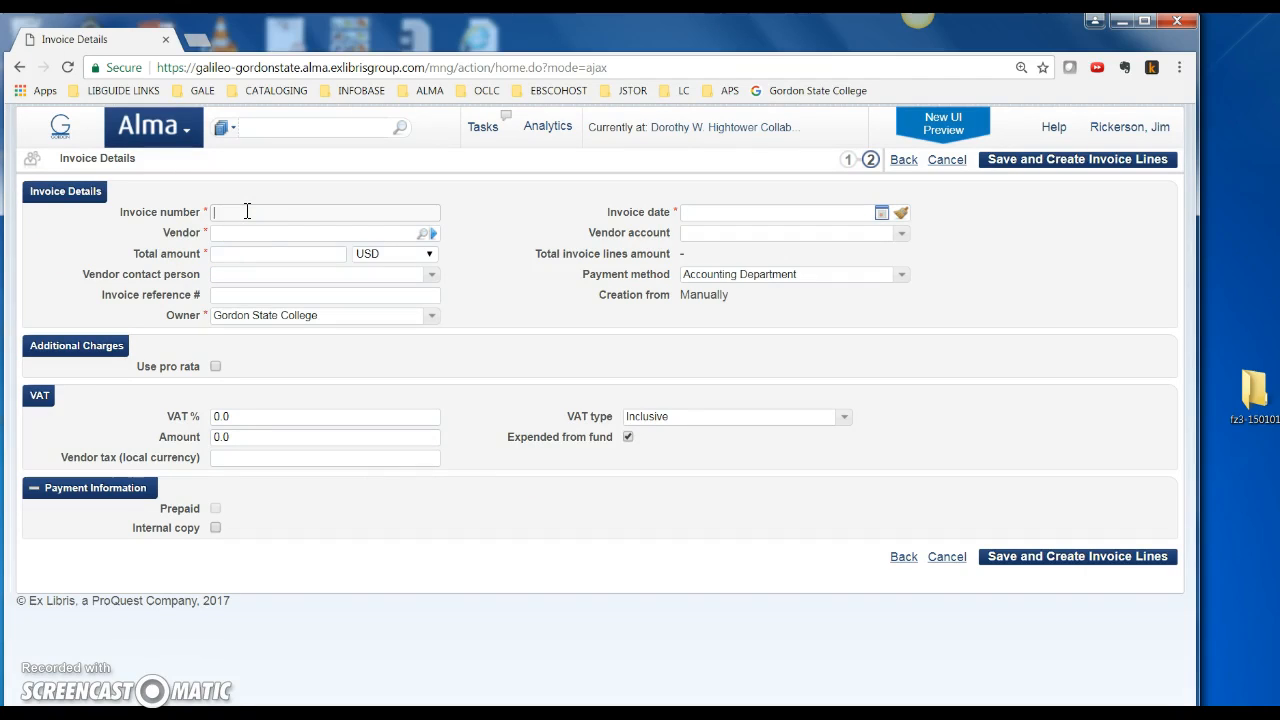
pyautogui.write('221618')
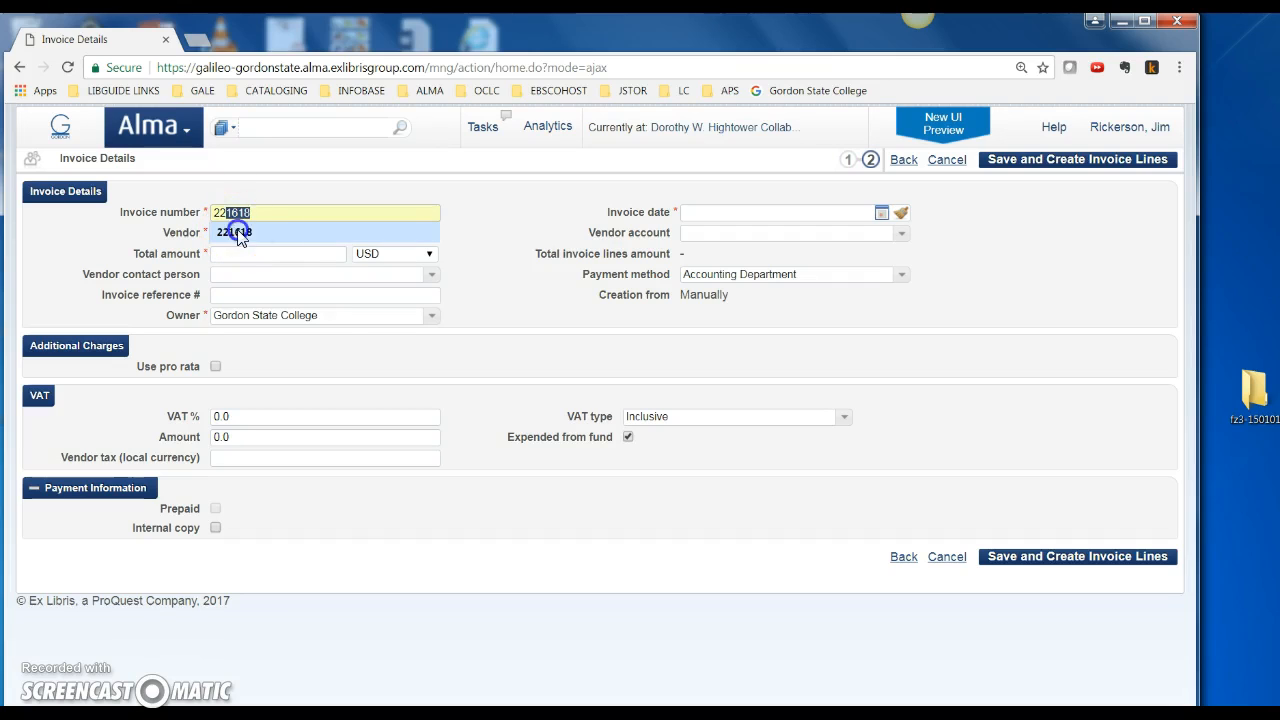
pyautogui.click(234, 231)
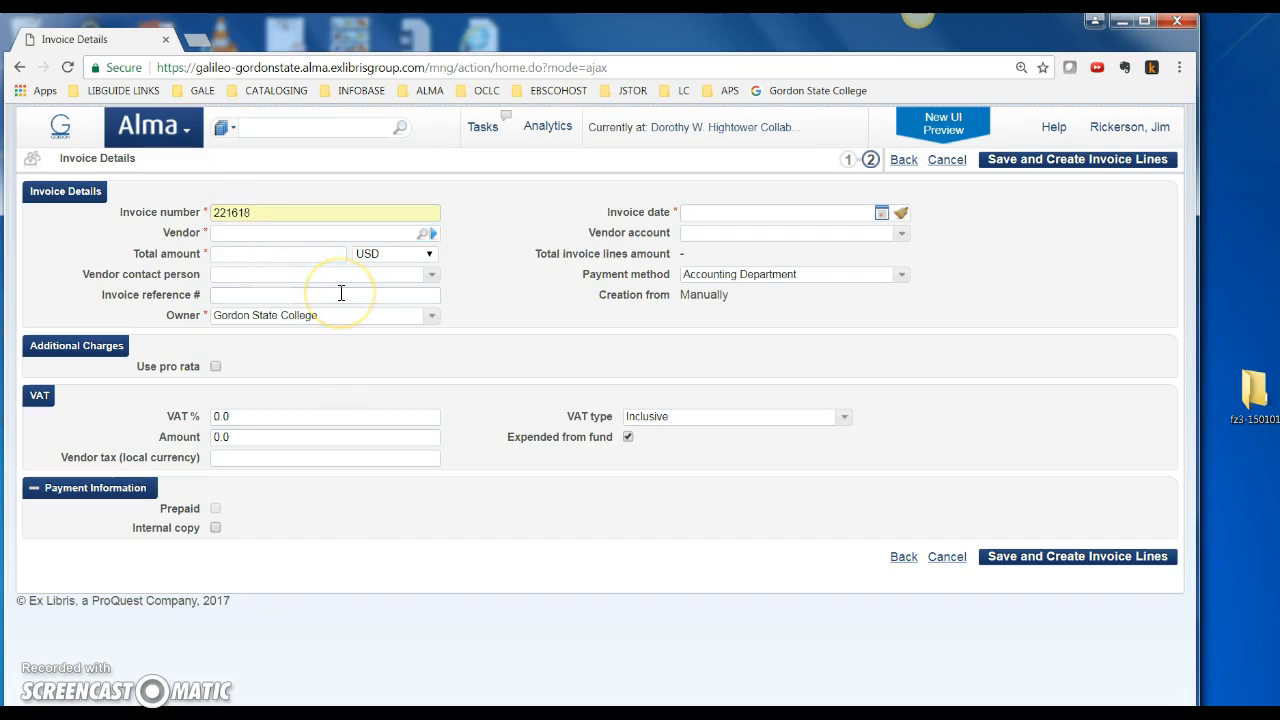
pyautogui.click(424, 232)
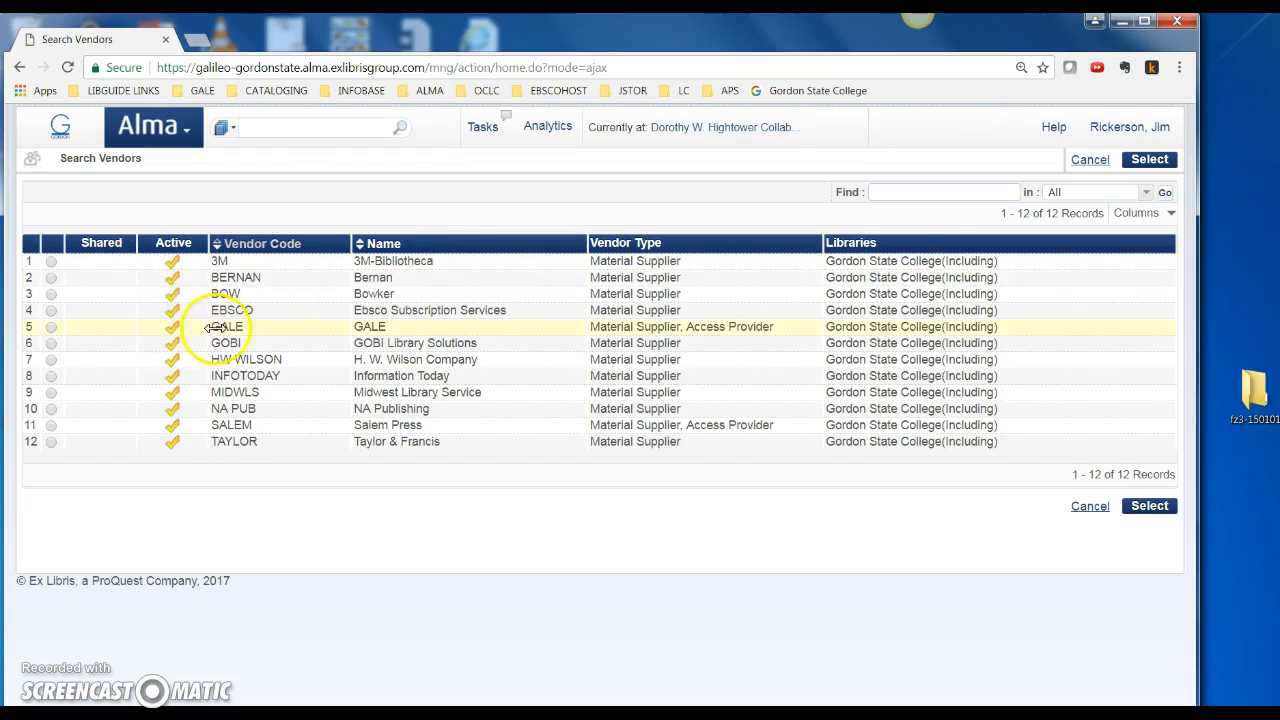
pyautogui.click(50, 343)
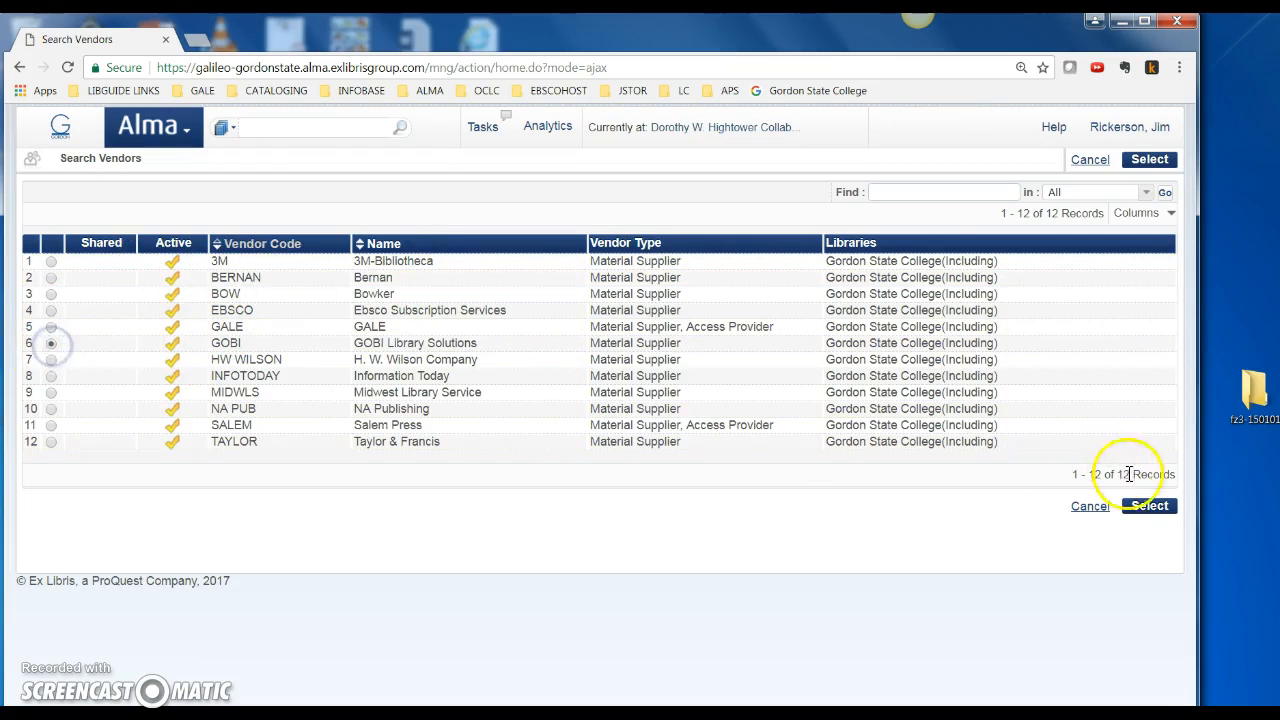
pyautogui.click(1140, 507)
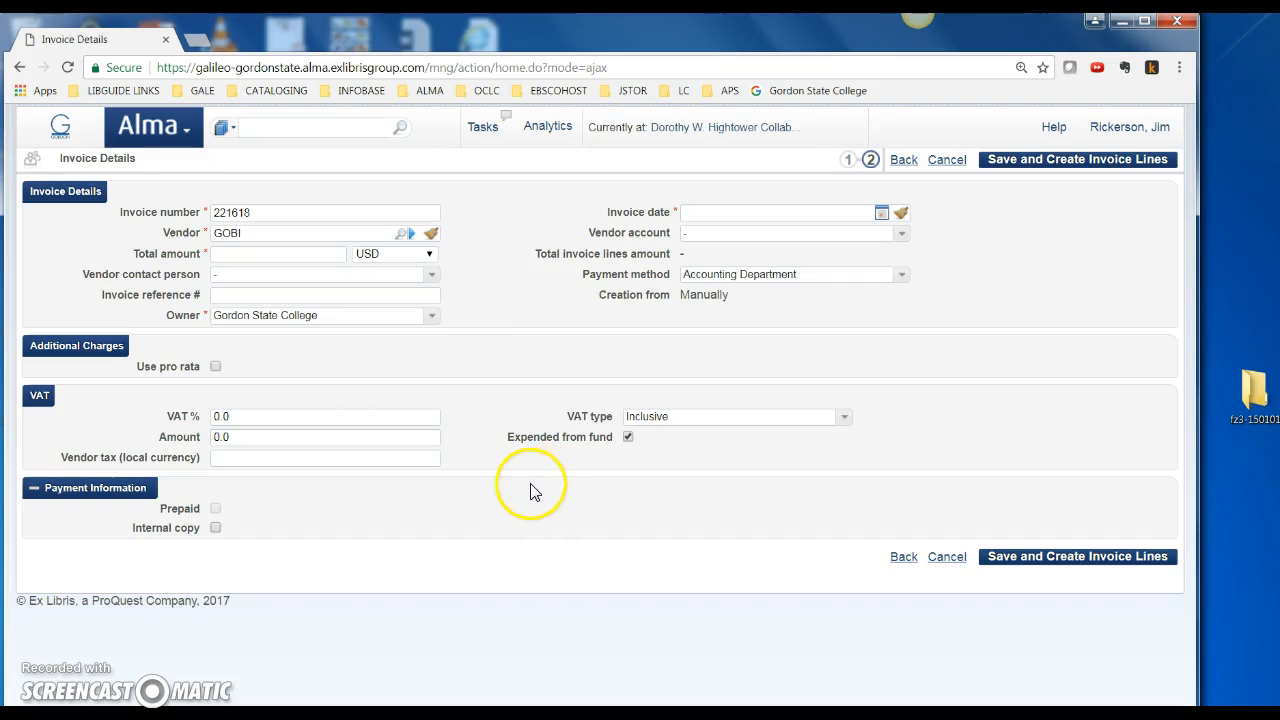
# Set the invoice total to 213 and the invoice date to 08/29/2017
pyautogui.click(328, 255)
pyautogui.write('213')
pyautogui.click(328, 273)
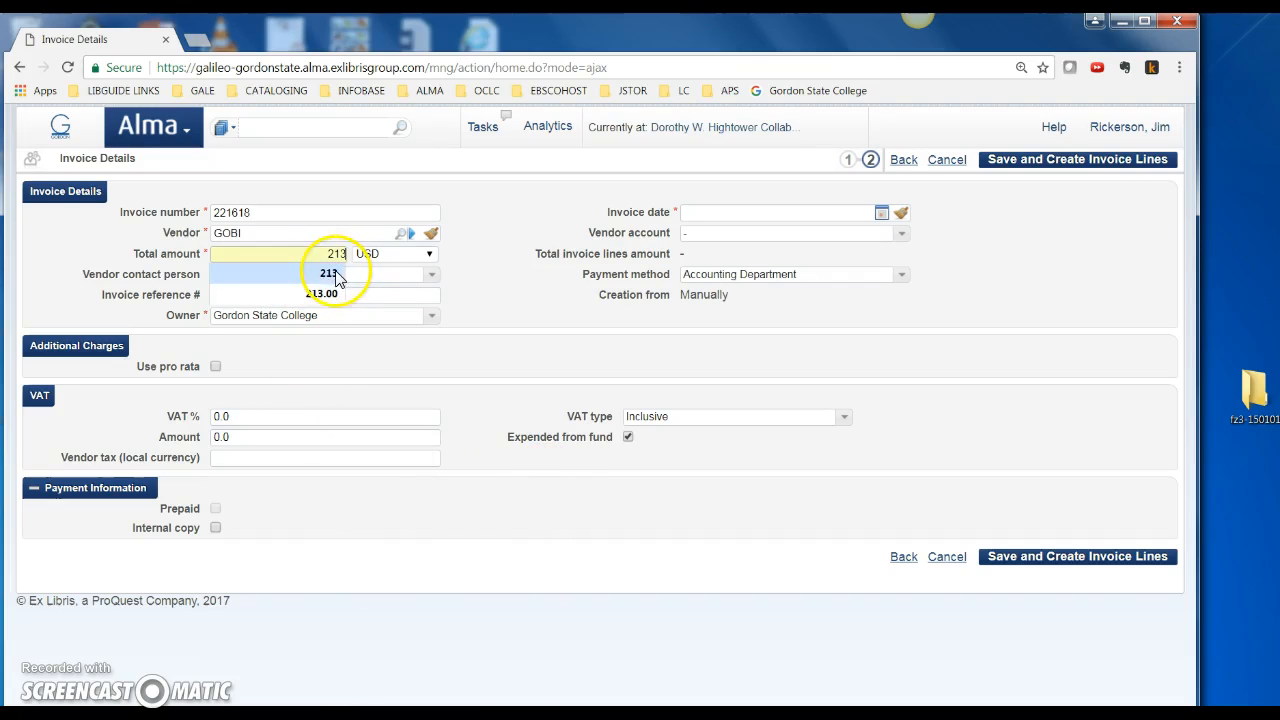
pyautogui.click(881, 213)
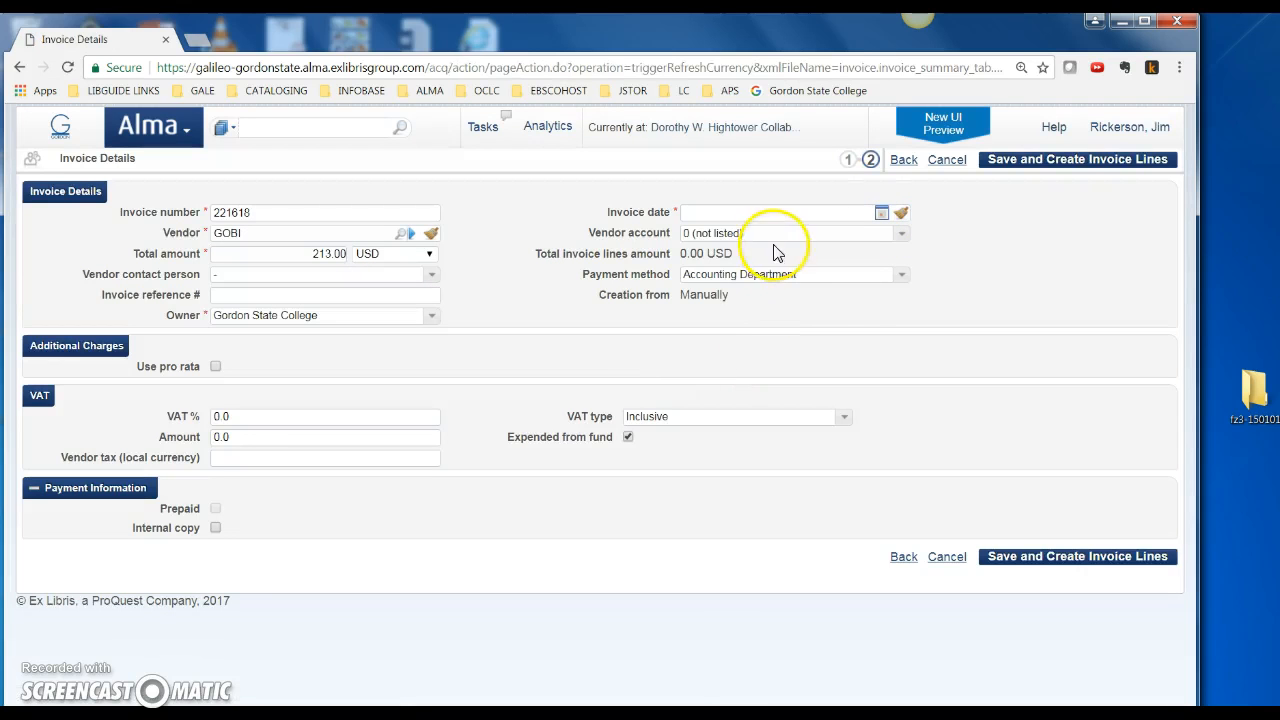
pyautogui.click(881, 213)
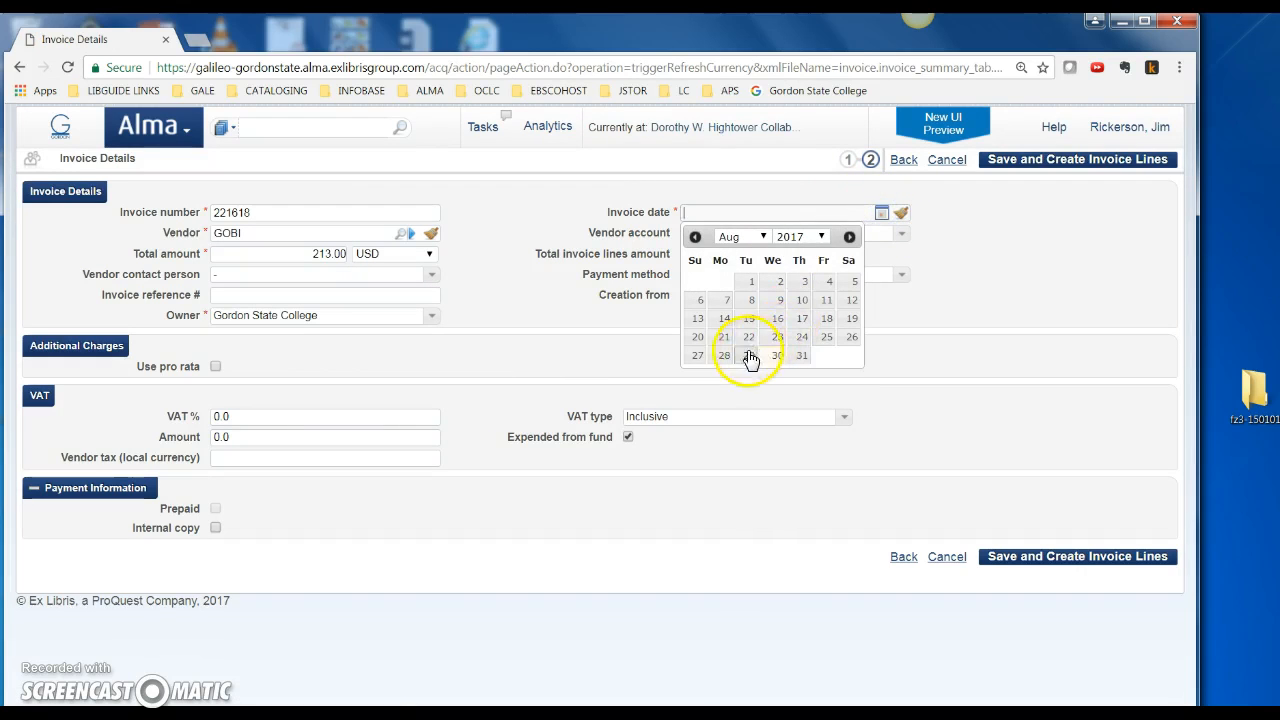
pyautogui.click(750, 356)
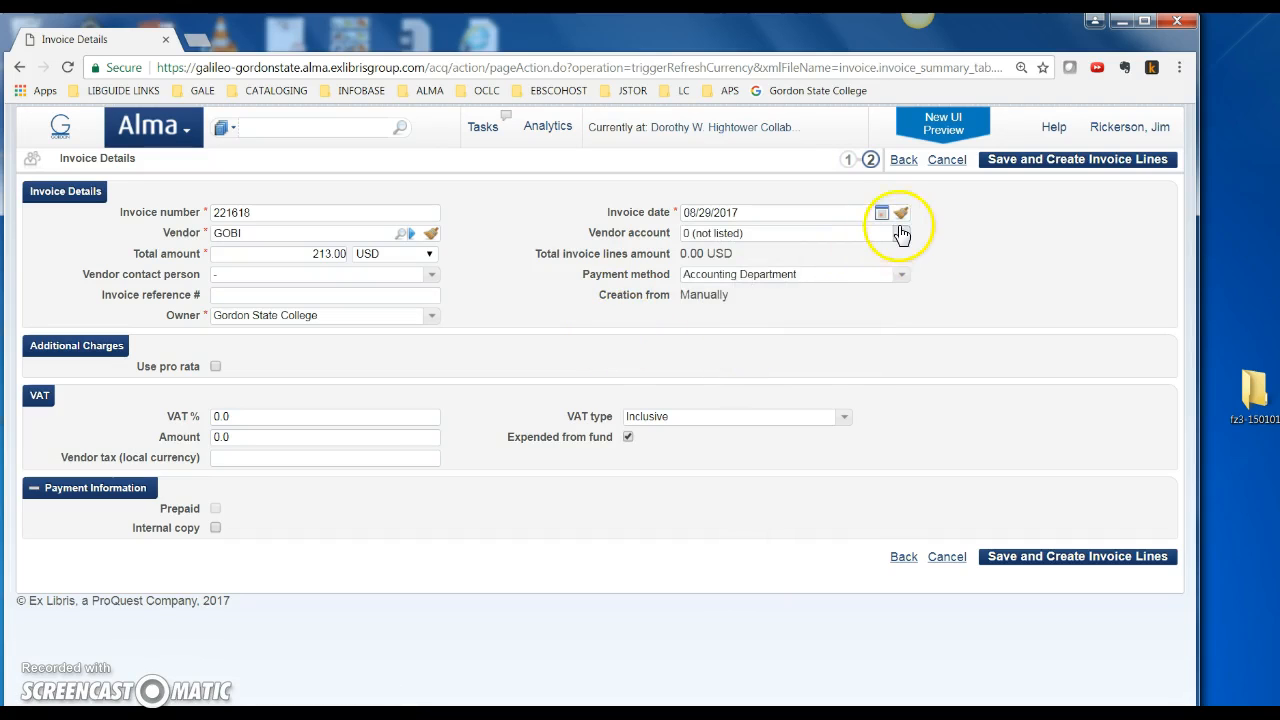
# Choose vendor account YBP and payment method Accounting Department, keeping expend from fund on
pyautogui.click(901, 233)
pyautogui.click(712, 279)
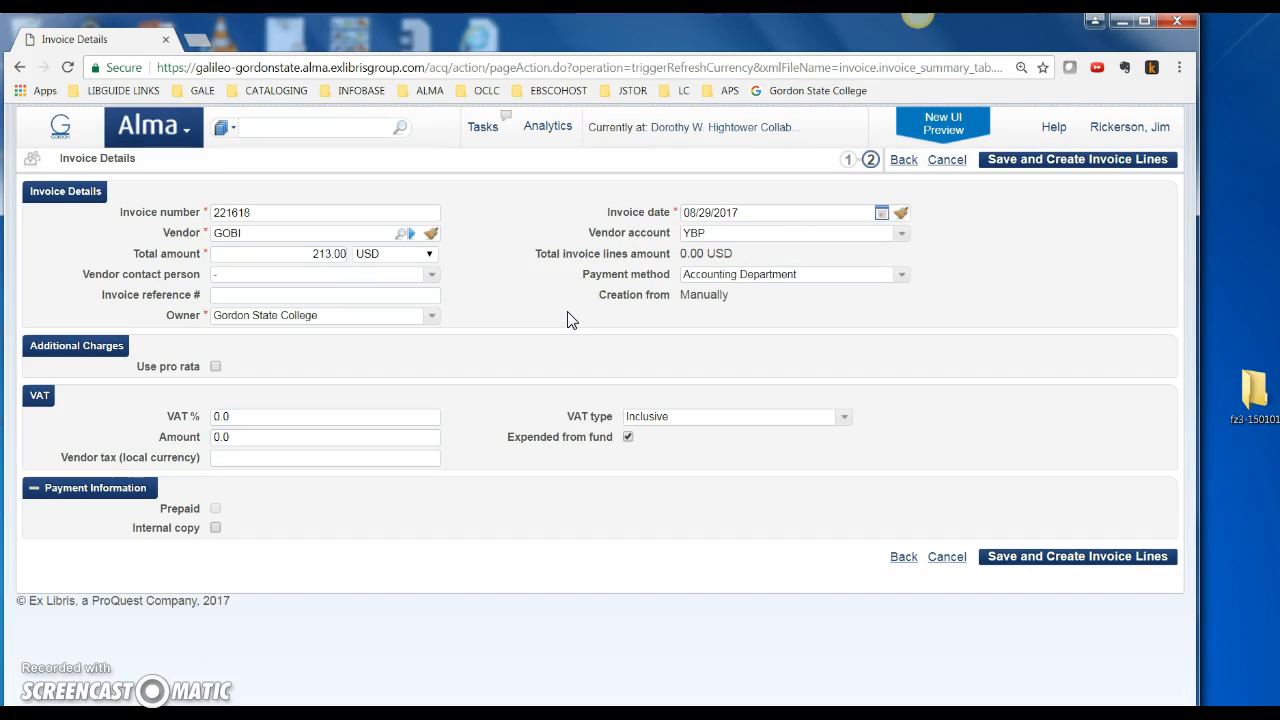
pyautogui.click(475, 325)
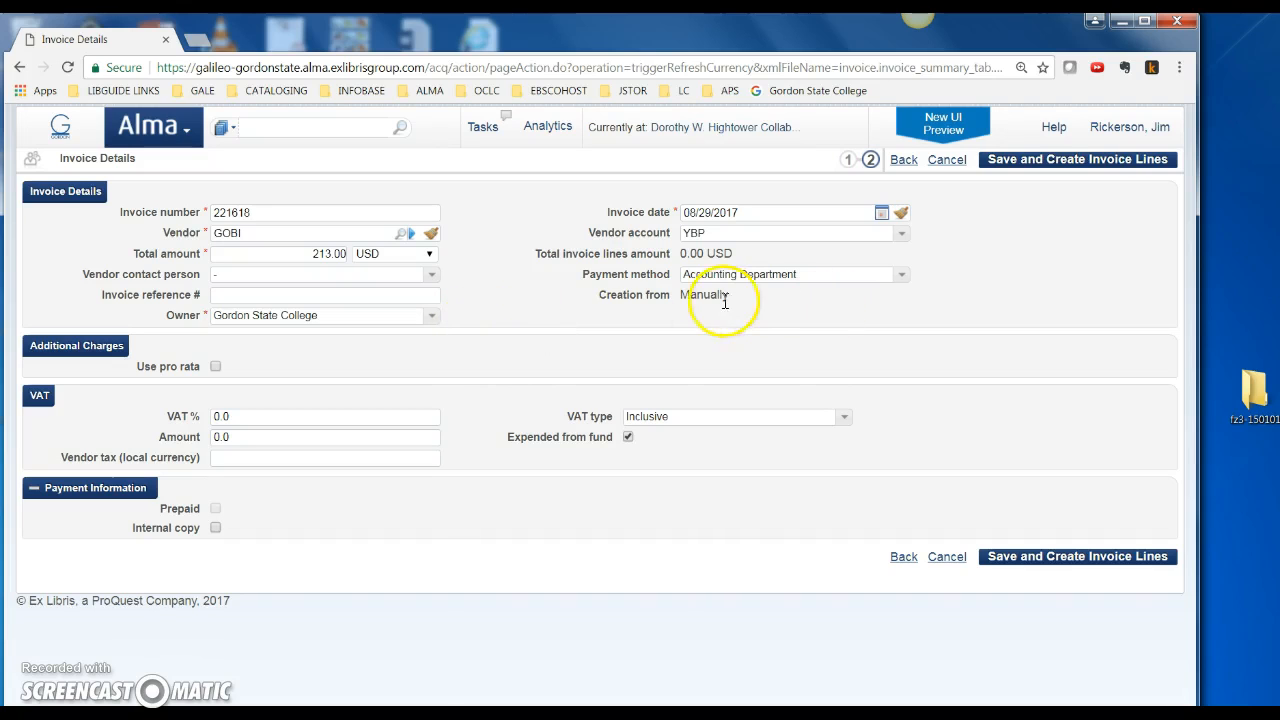
pyautogui.click(901, 275)
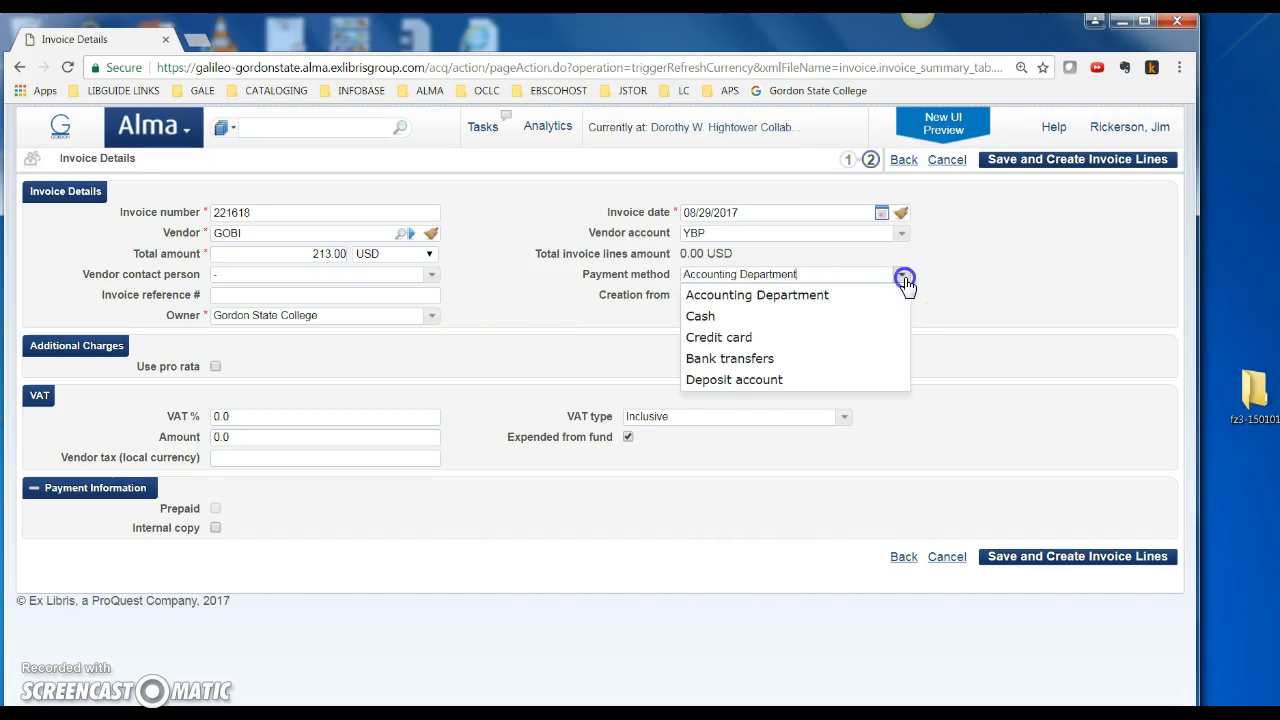
pyautogui.click(790, 295)
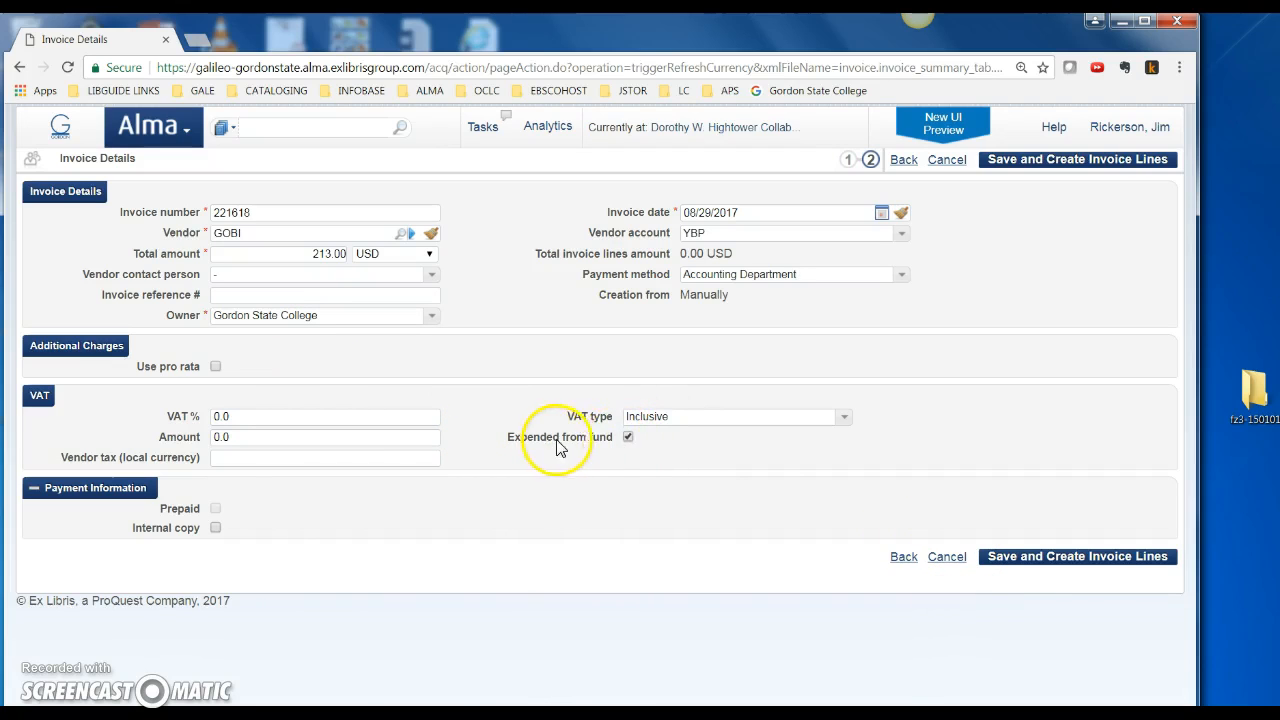
pyautogui.click(628, 437)
pyautogui.click(628, 437)
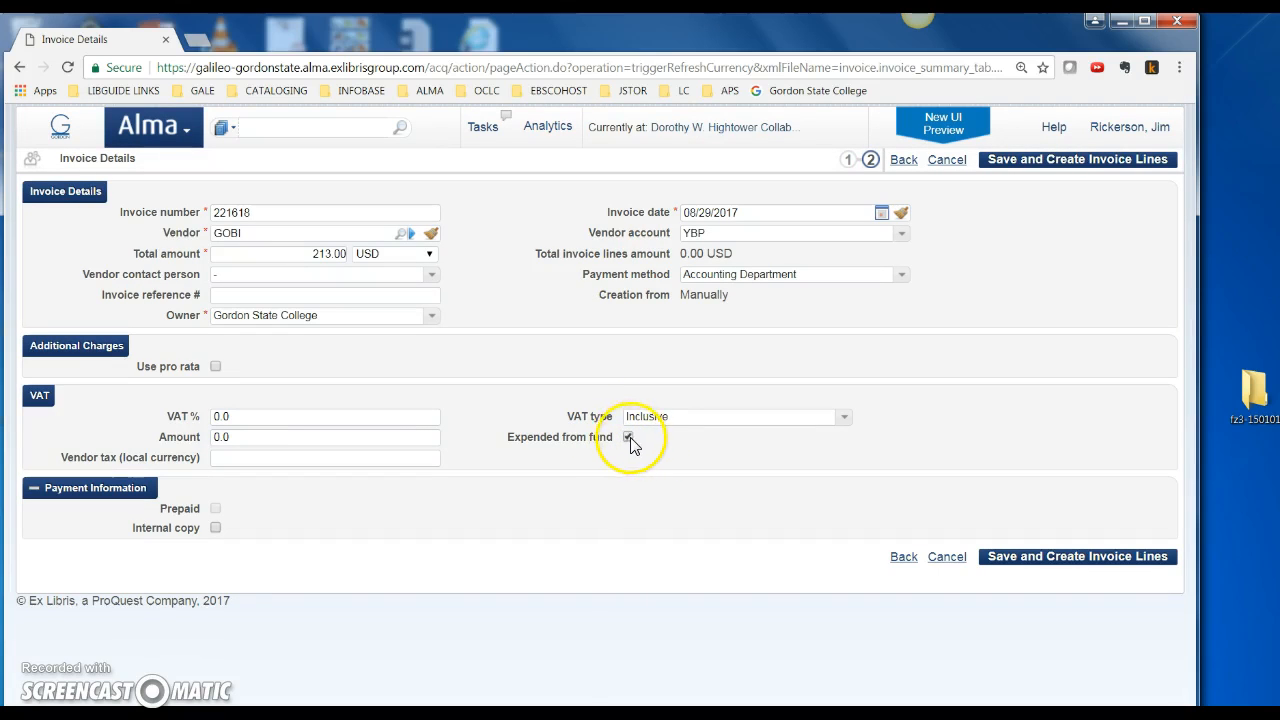
# Mark the invoice as an internal copy, Paid, 213 USD, and save it to add lines
pyautogui.click(218, 529)
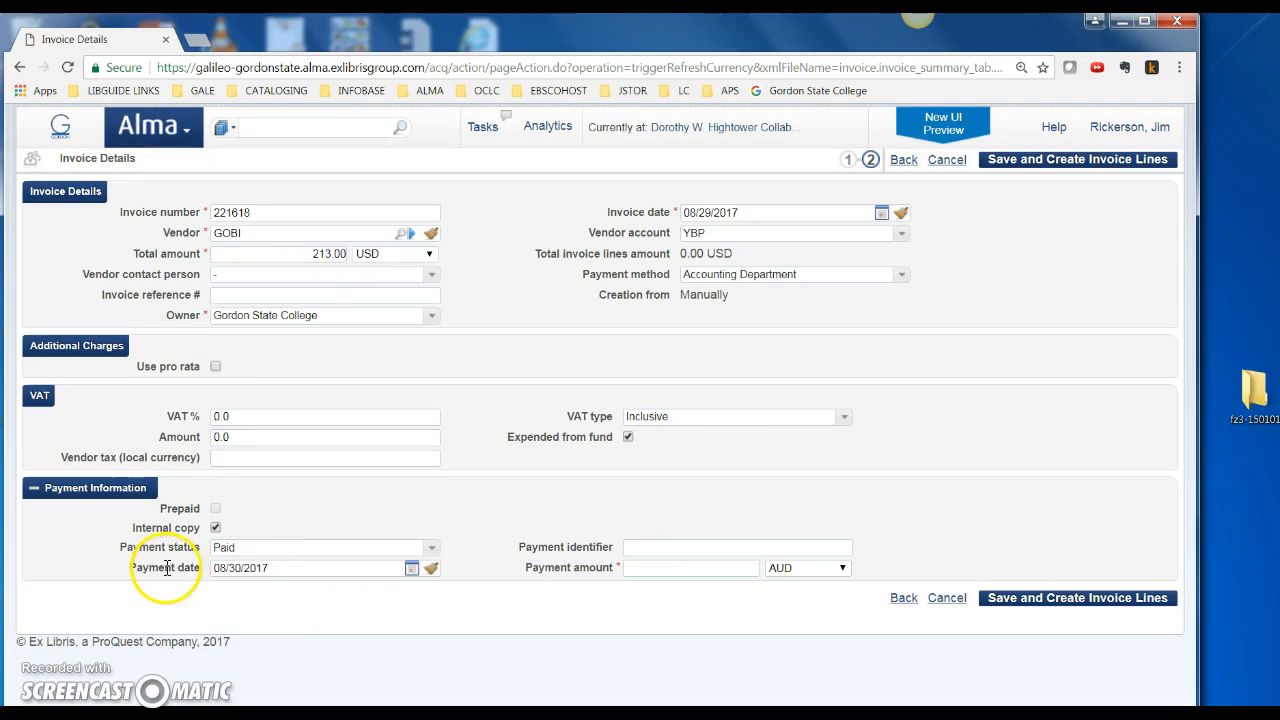
pyautogui.click(430, 549)
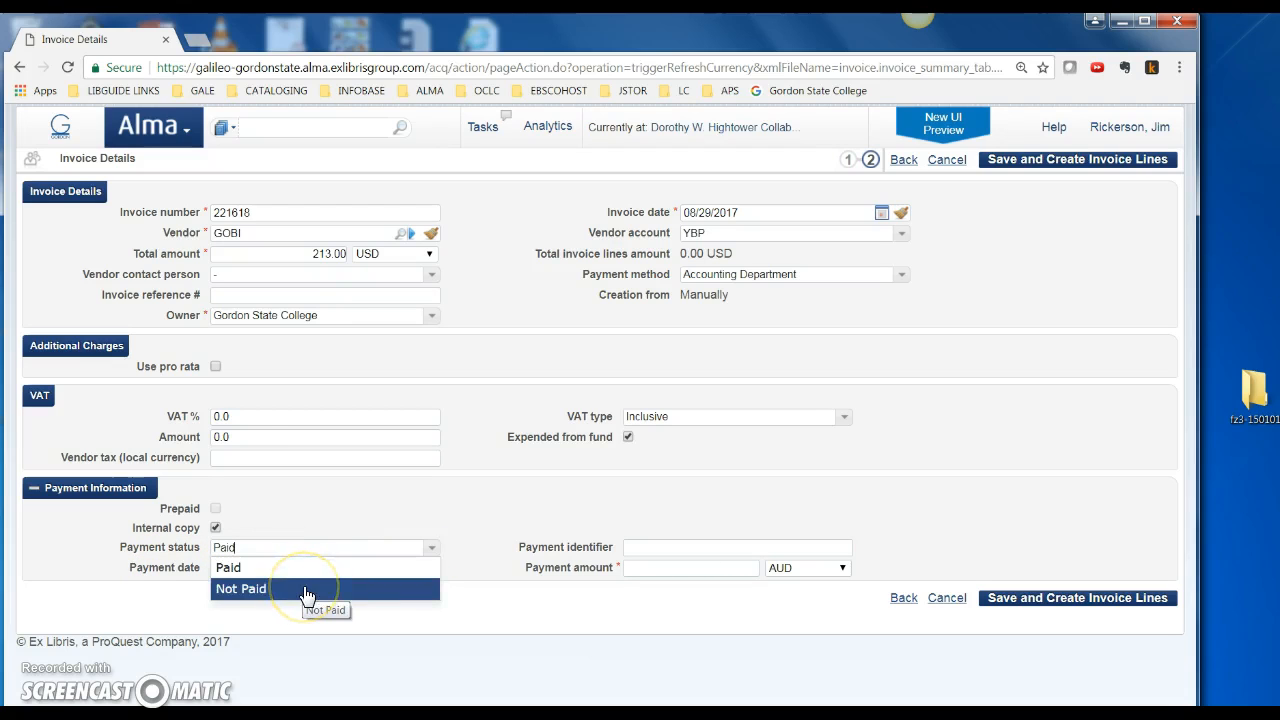
pyautogui.click(238, 566)
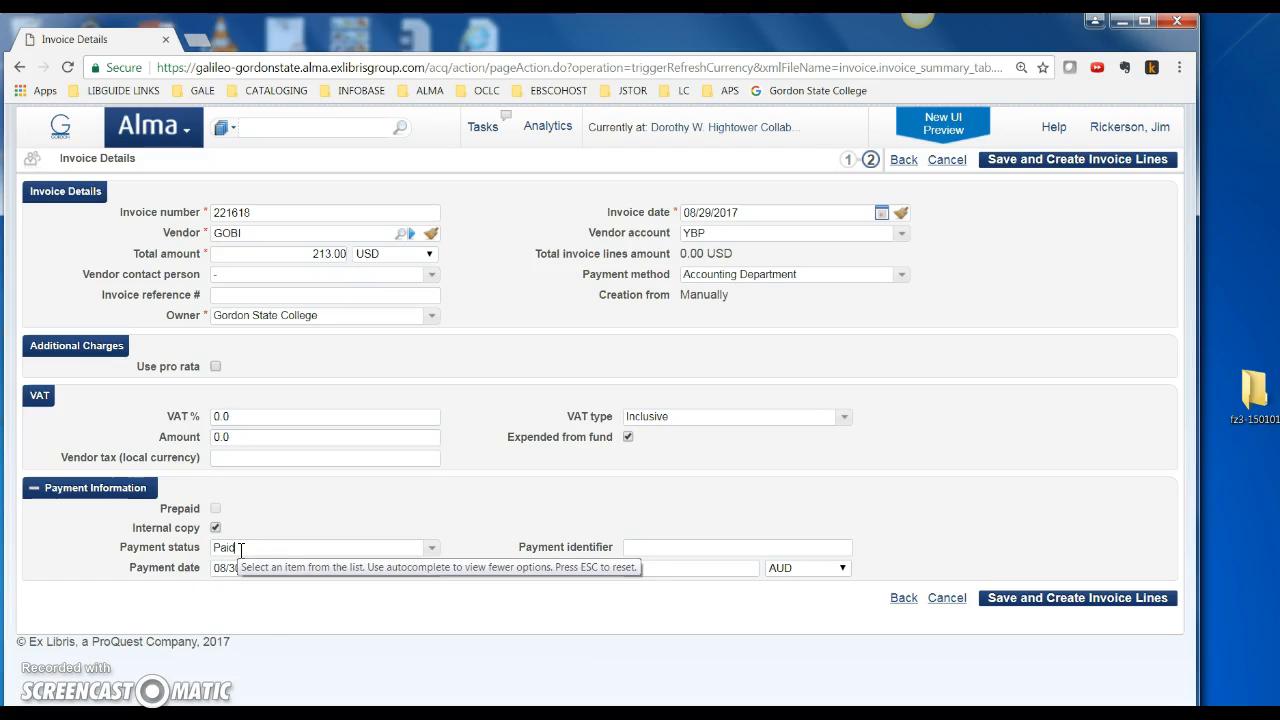
pyautogui.click(264, 595)
pyautogui.click(270, 568)
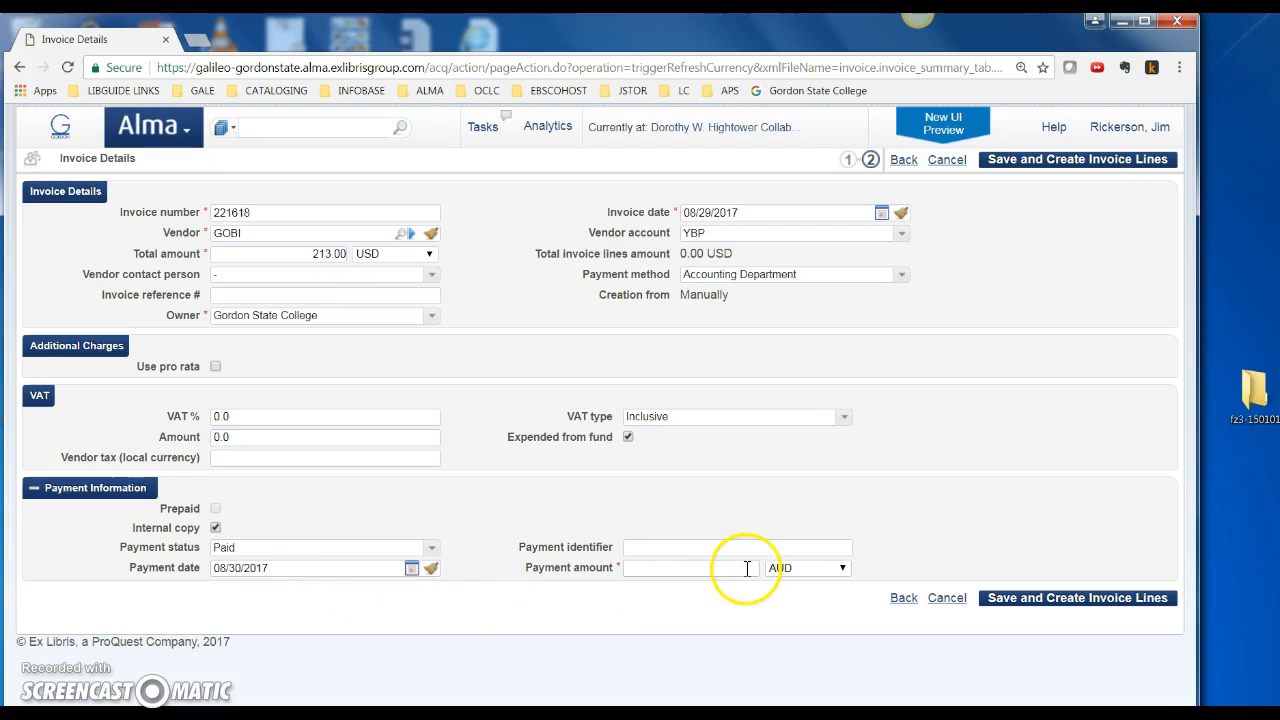
pyautogui.click(815, 577)
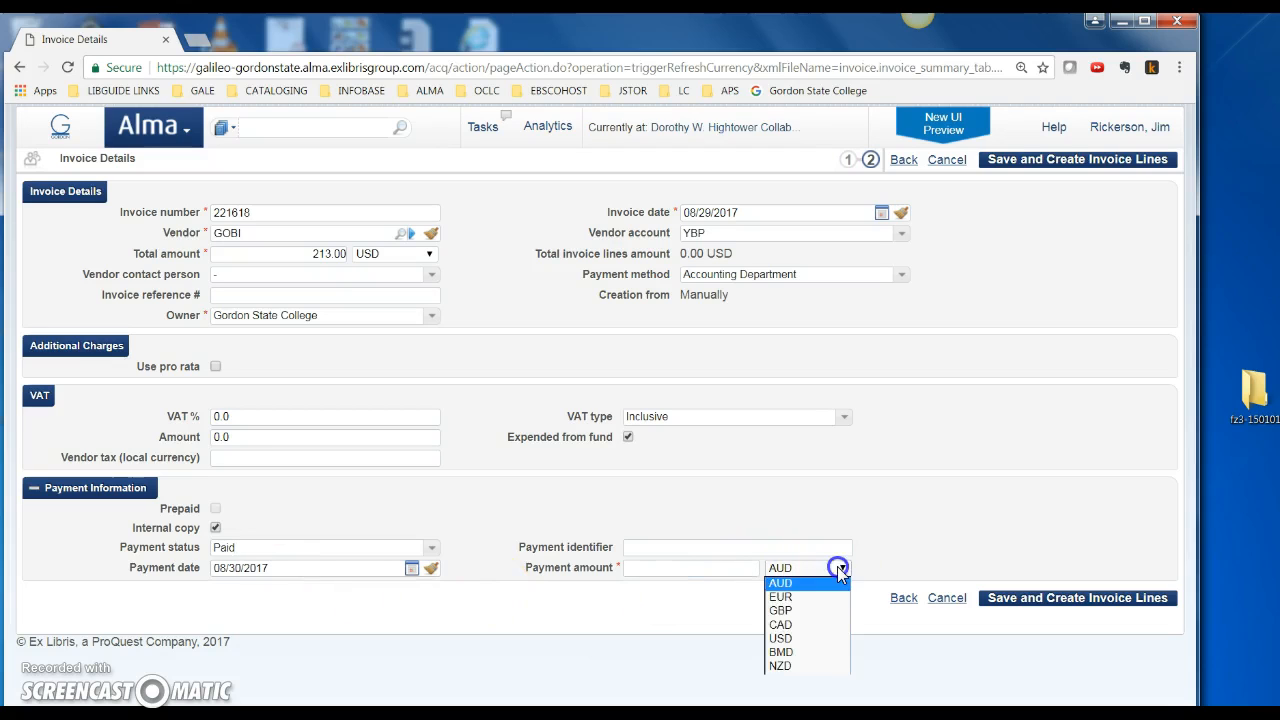
pyautogui.click(800, 639)
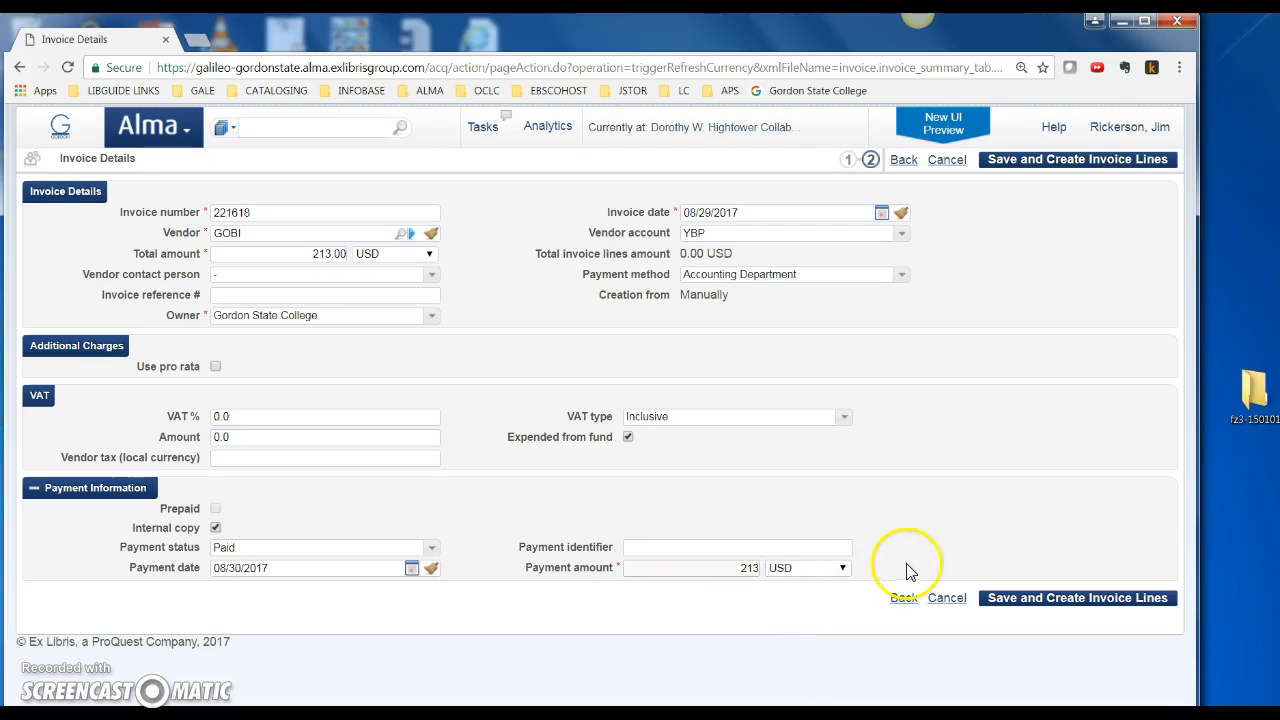
pyautogui.click(1040, 605)
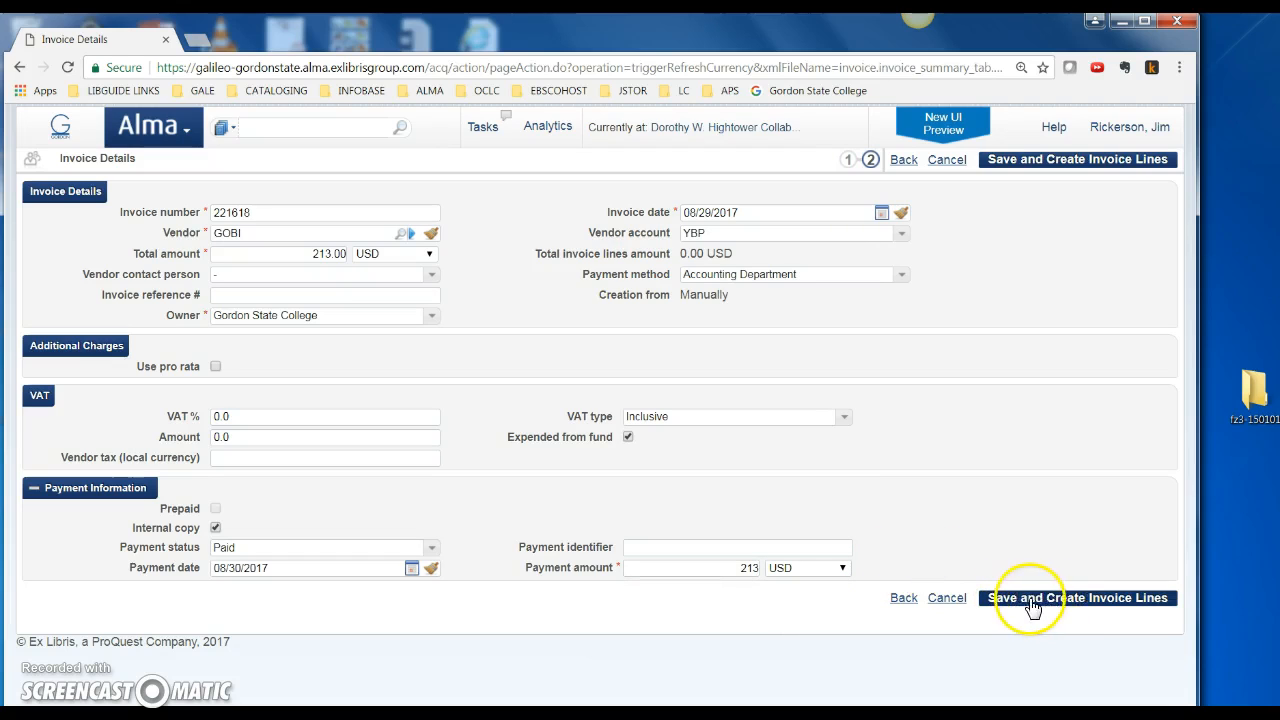
# Save the invoice and open Shipment invoice line 999991 for editing
pyautogui.click(1077, 606)
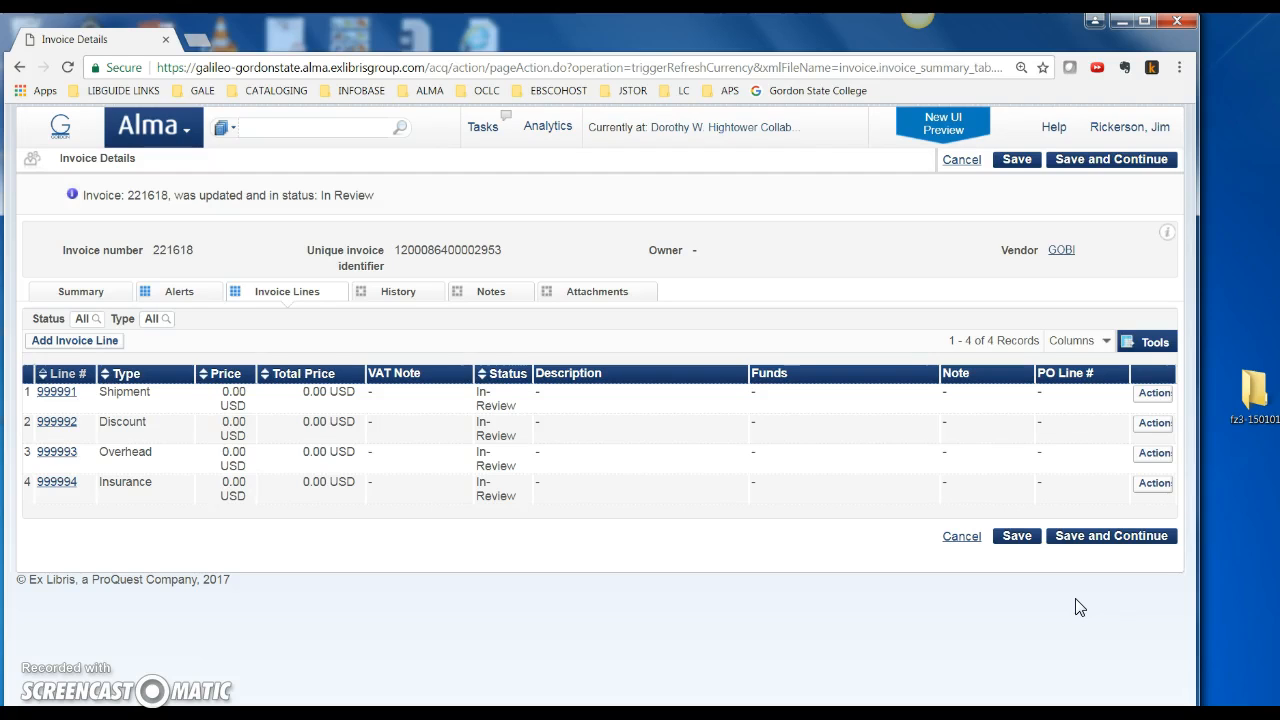
pyautogui.click(1150, 395)
pyautogui.click(1137, 412)
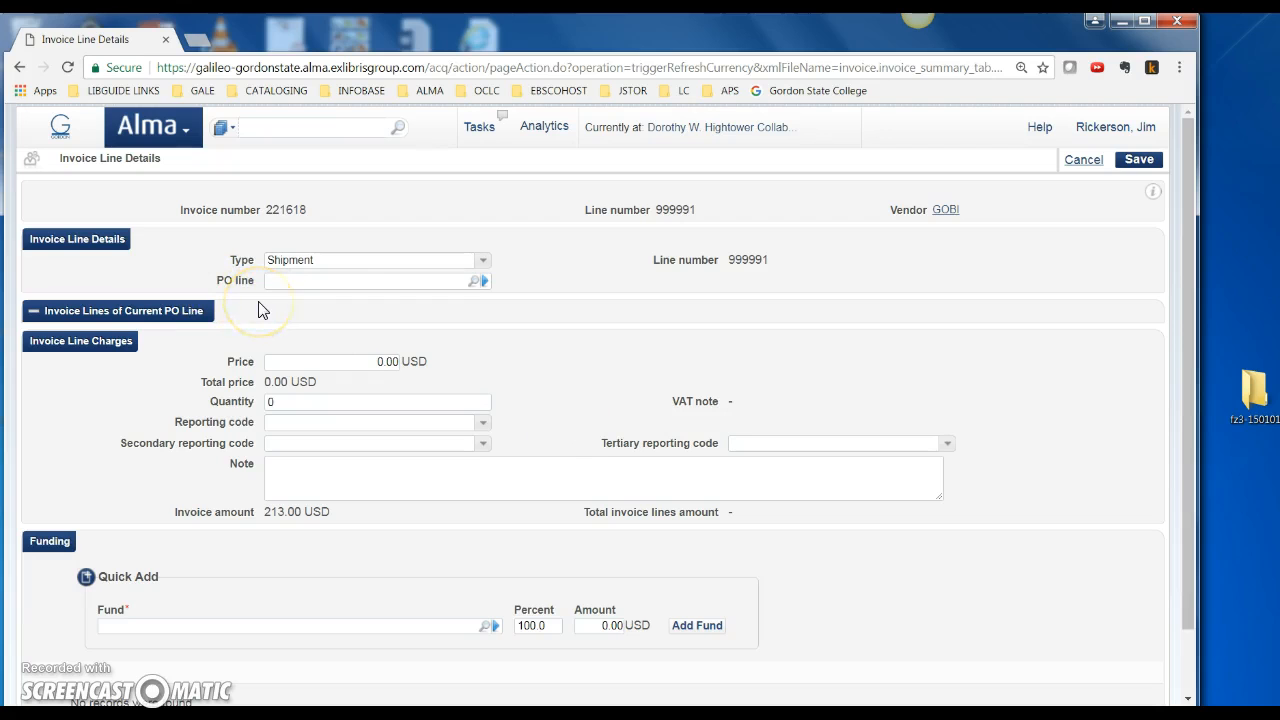
# Link the line to PO line POL-157, Criminal justice at the crossroads
pyautogui.click(475, 283)
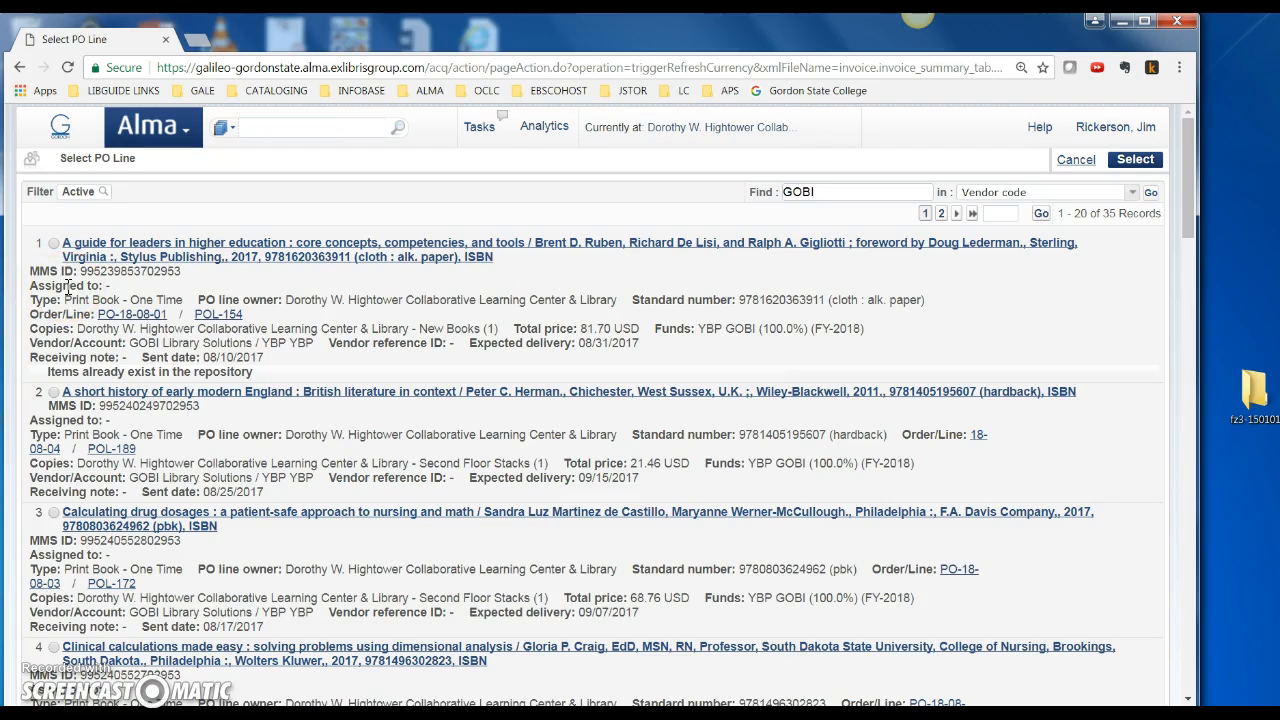
pyautogui.scroll(-2, 90, 460)
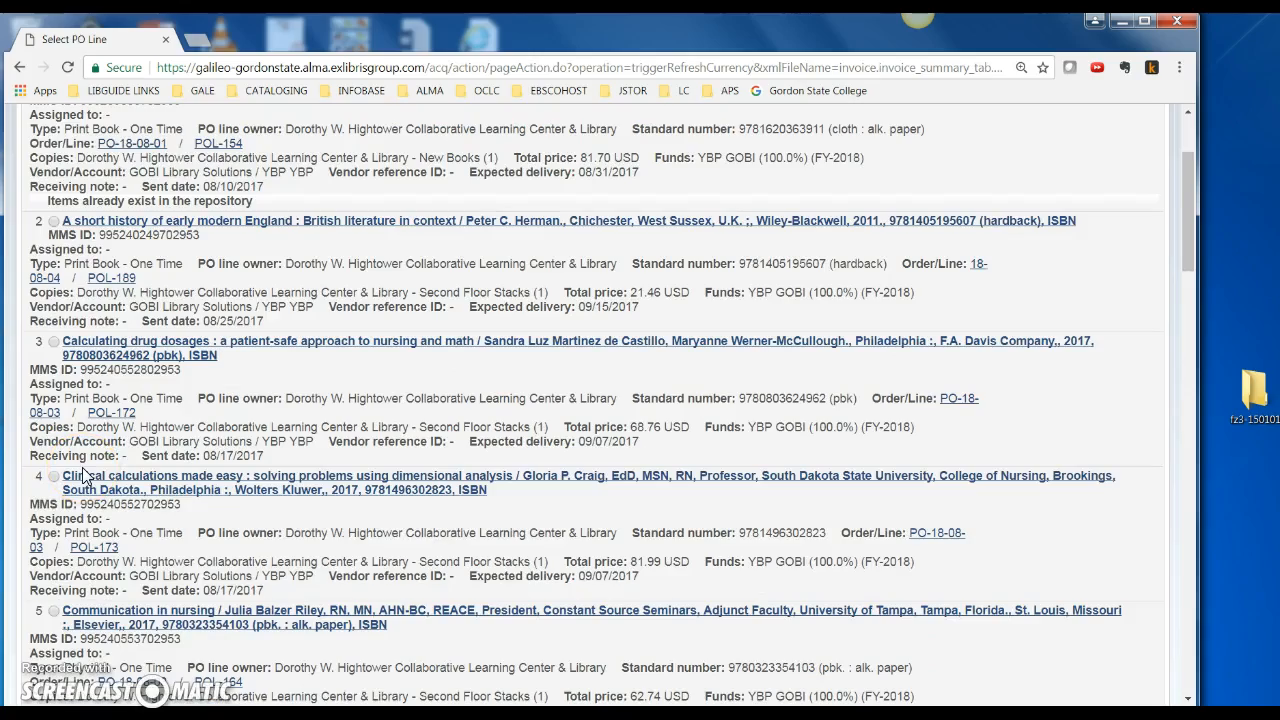
pyautogui.scroll(-2, 85, 478)
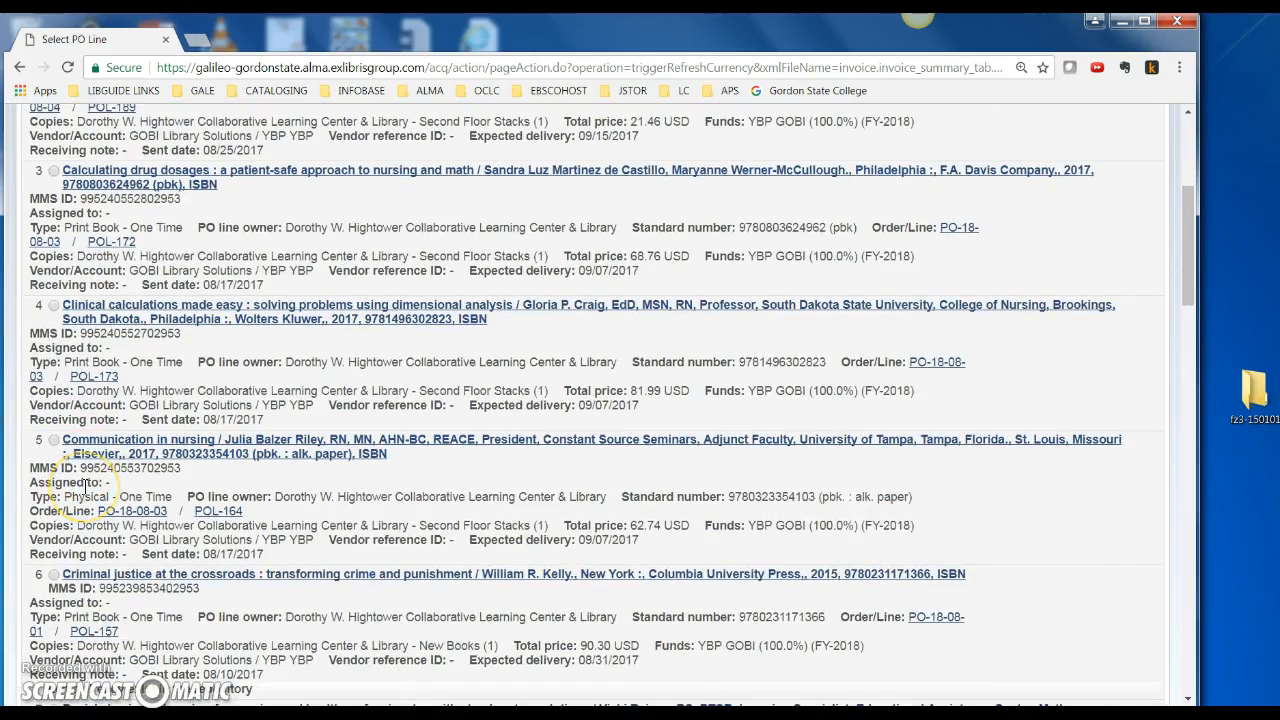
pyautogui.scroll(-2, 85, 487)
pyautogui.scroll(-1, 70, 420)
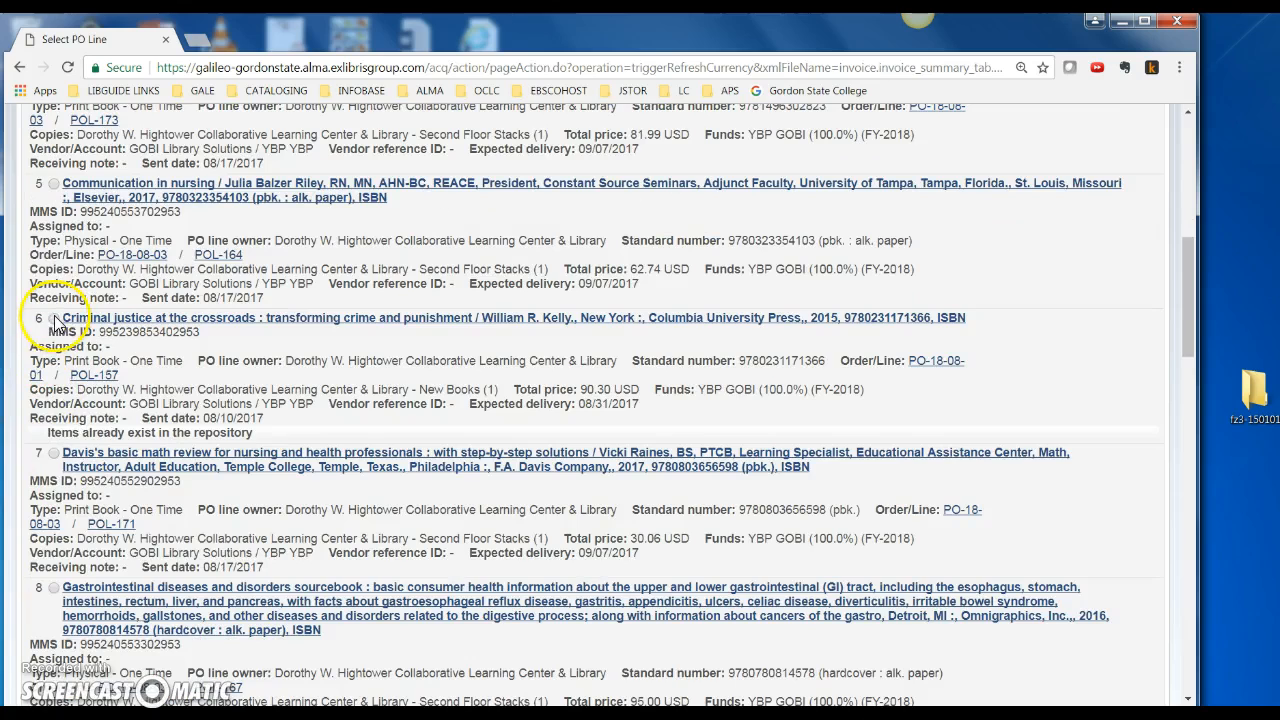
pyautogui.click(54, 319)
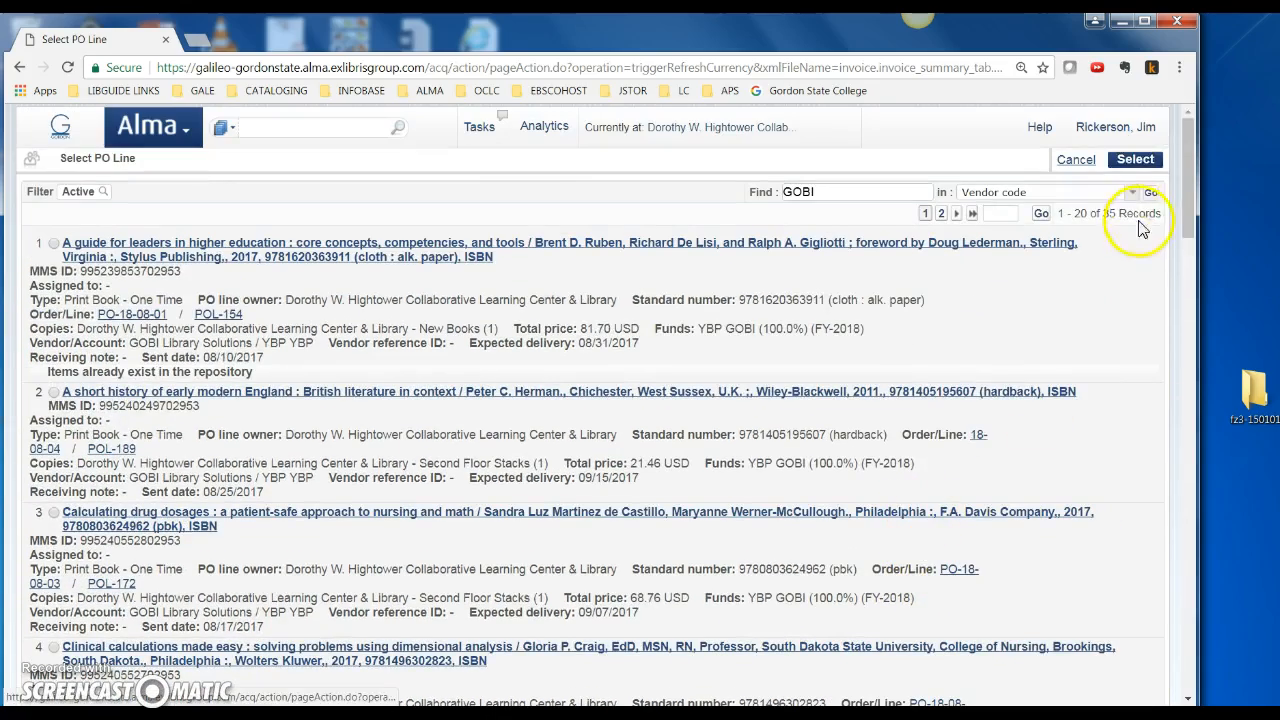
pyautogui.click(1135, 160)
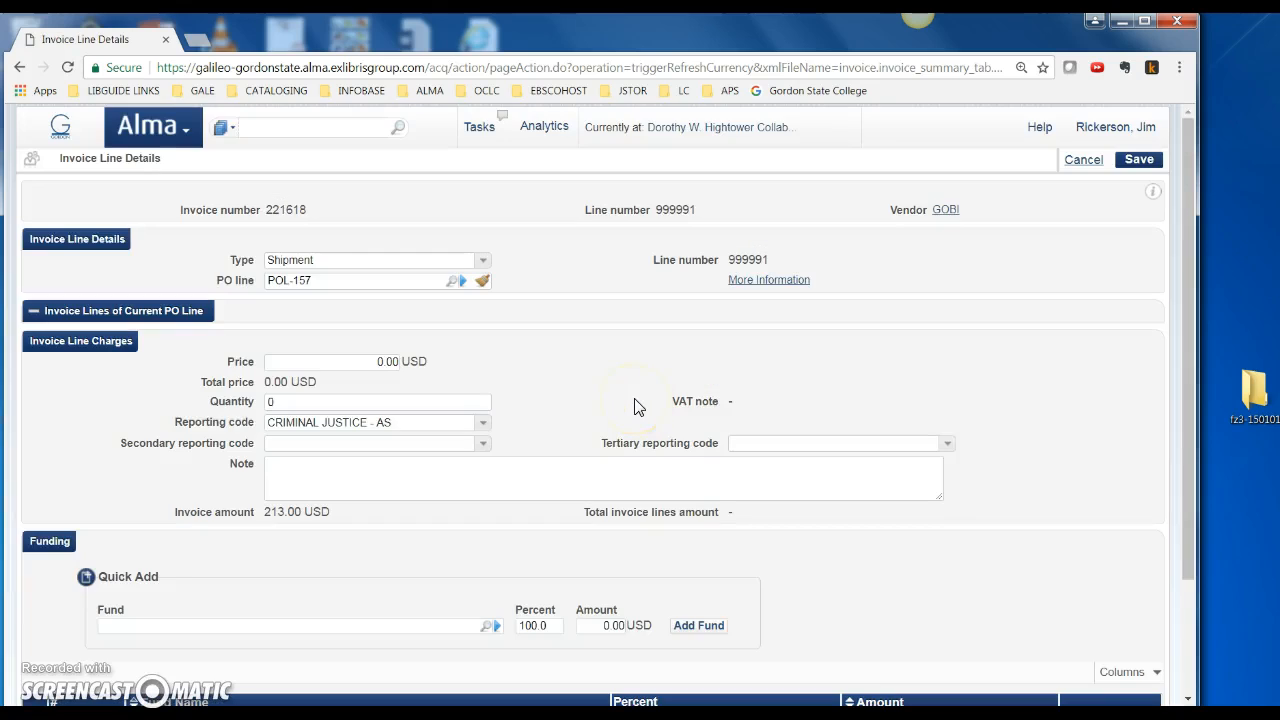
# Enter a price of 90.30 and a quantity of 1 on the Shipment line
pyautogui.click(362, 362)
pyautogui.click(549, 380)
pyautogui.click(305, 401)
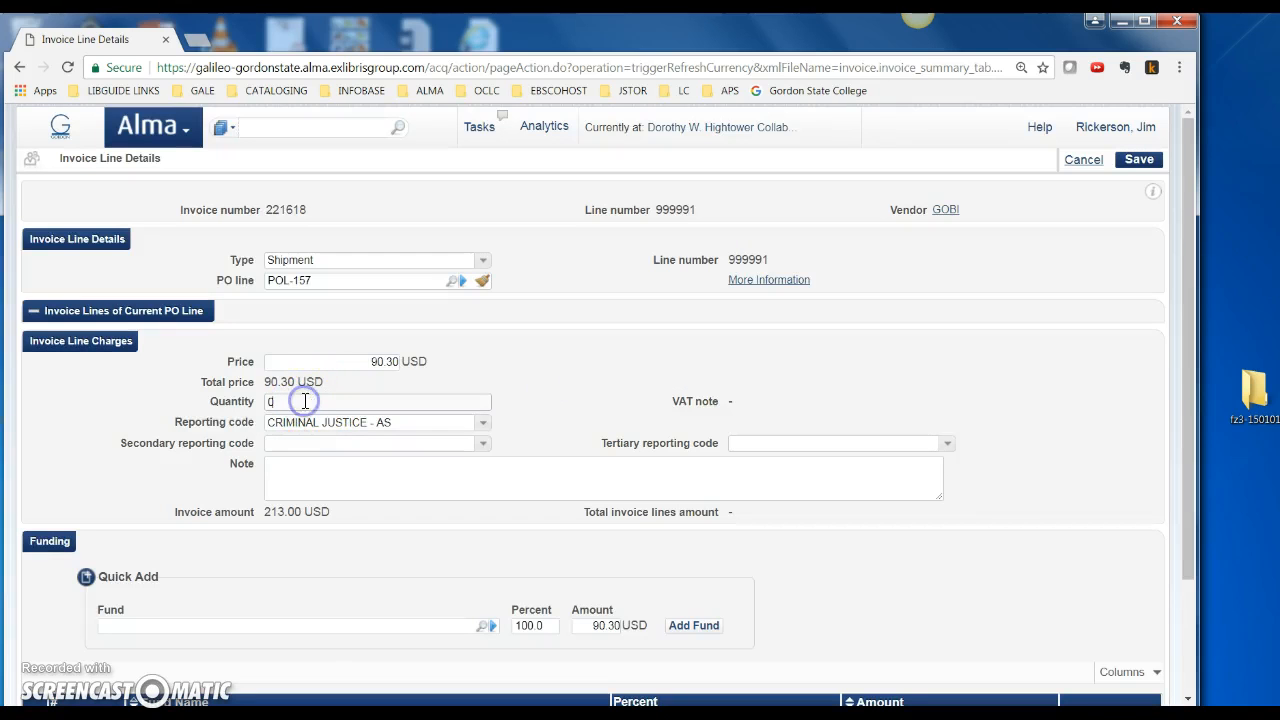
pyautogui.write('1')
pyautogui.click(566, 400)
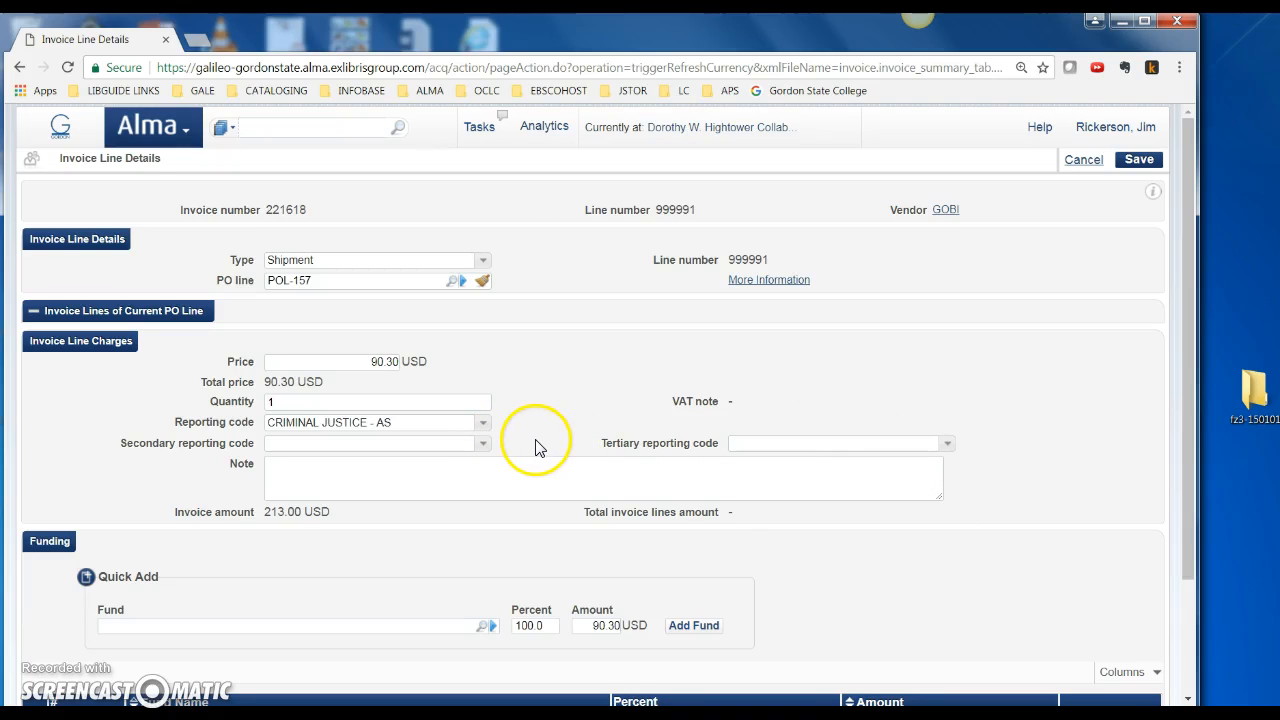
pyautogui.scroll(-2, 531, 449)
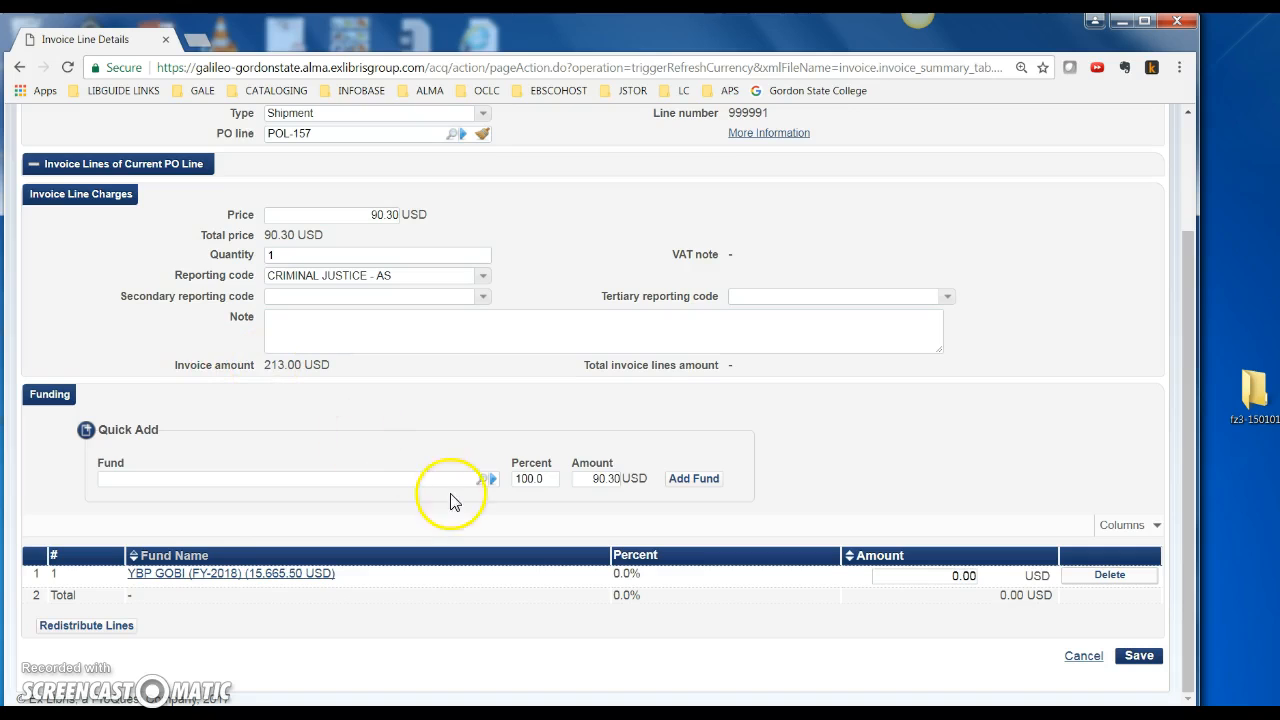
# Pick the YBP GOBI fund in Quick Add and add it to the line's funding
pyautogui.click(481, 480)
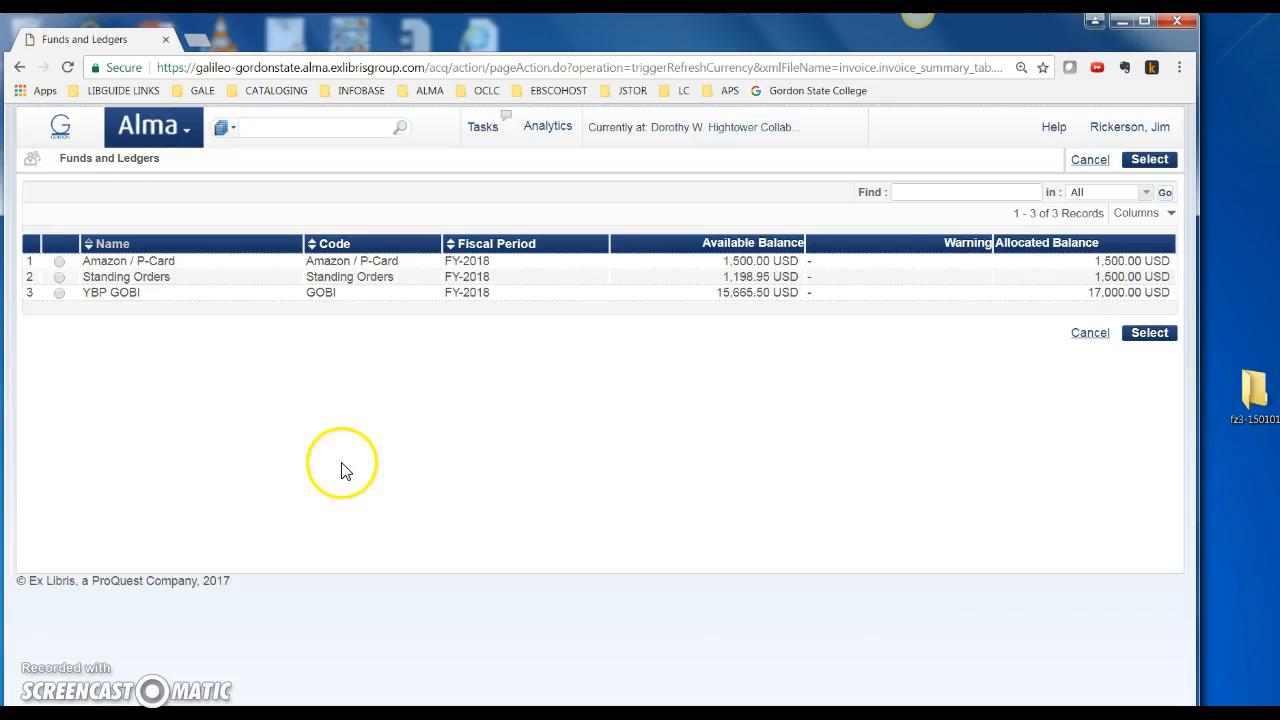
pyautogui.click(59, 292)
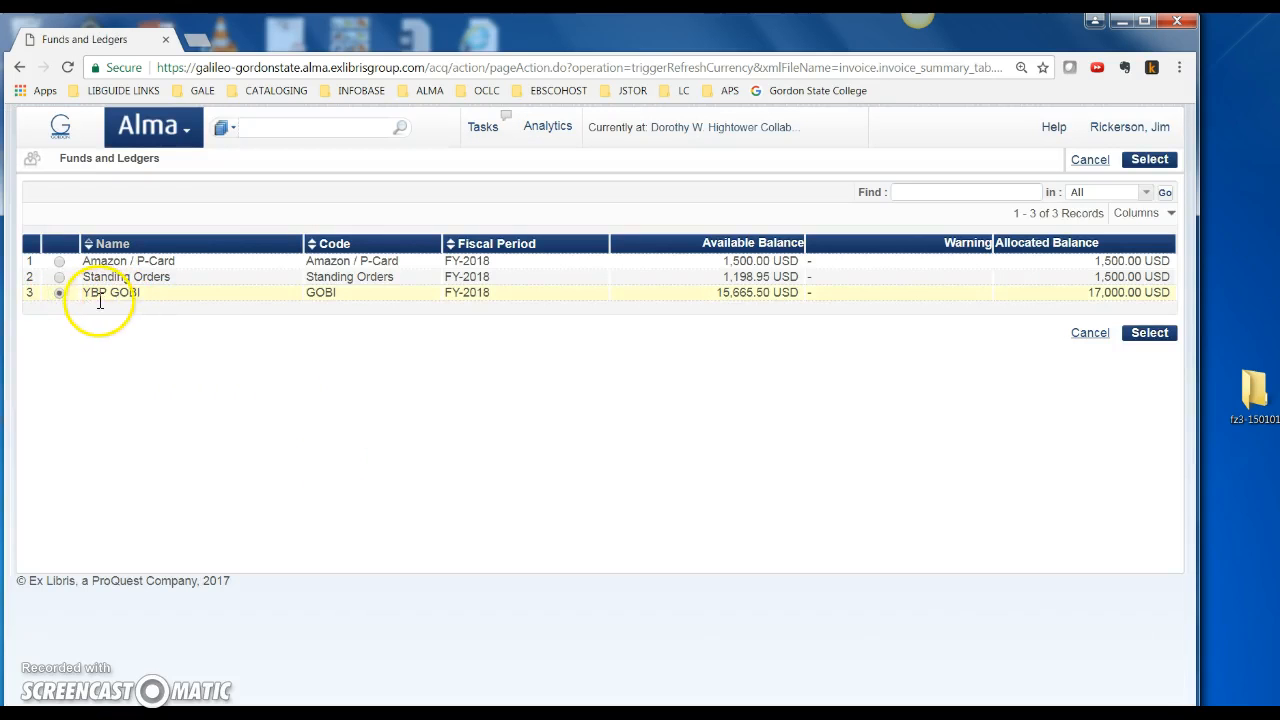
pyautogui.click(1138, 335)
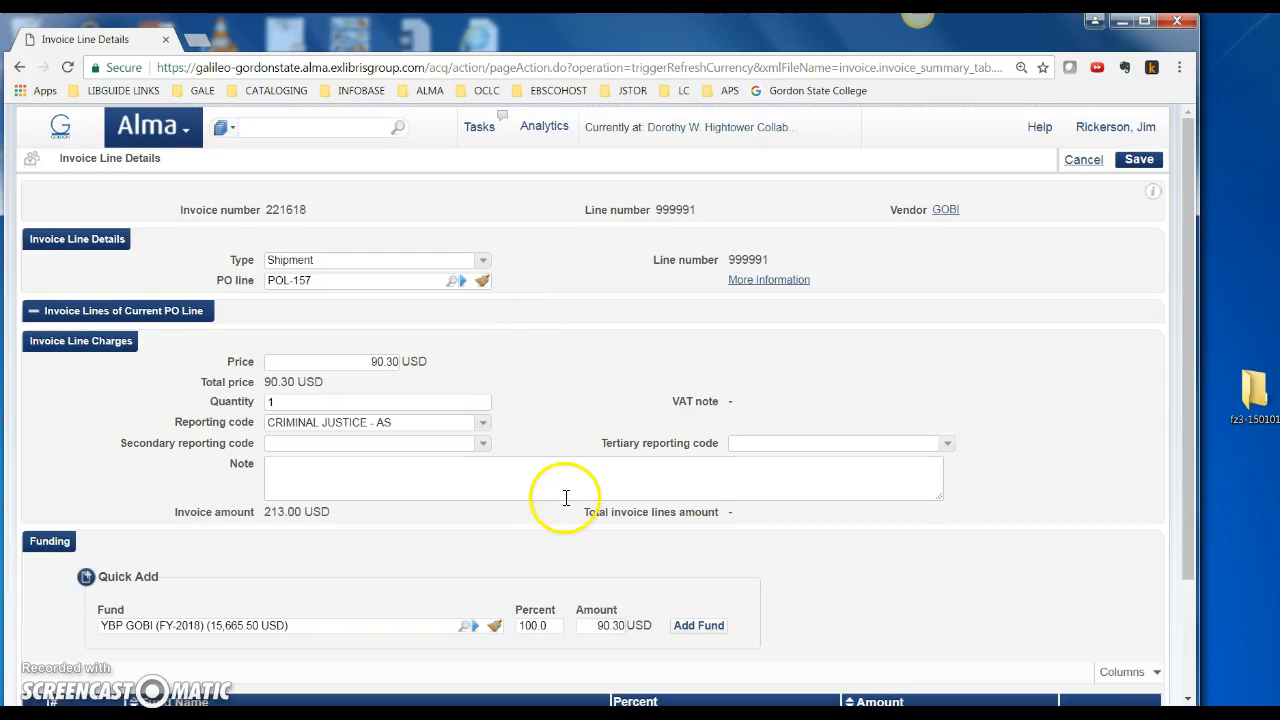
pyautogui.scroll(-3, 560, 500)
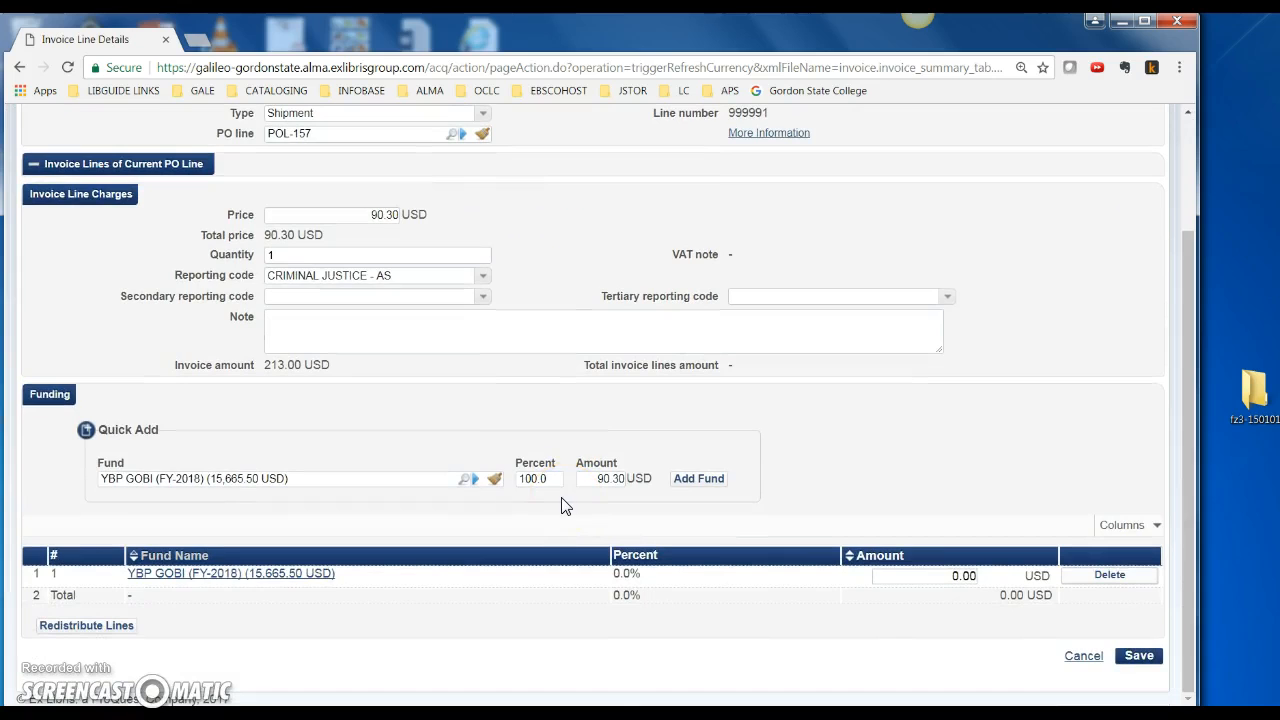
pyautogui.click(464, 478)
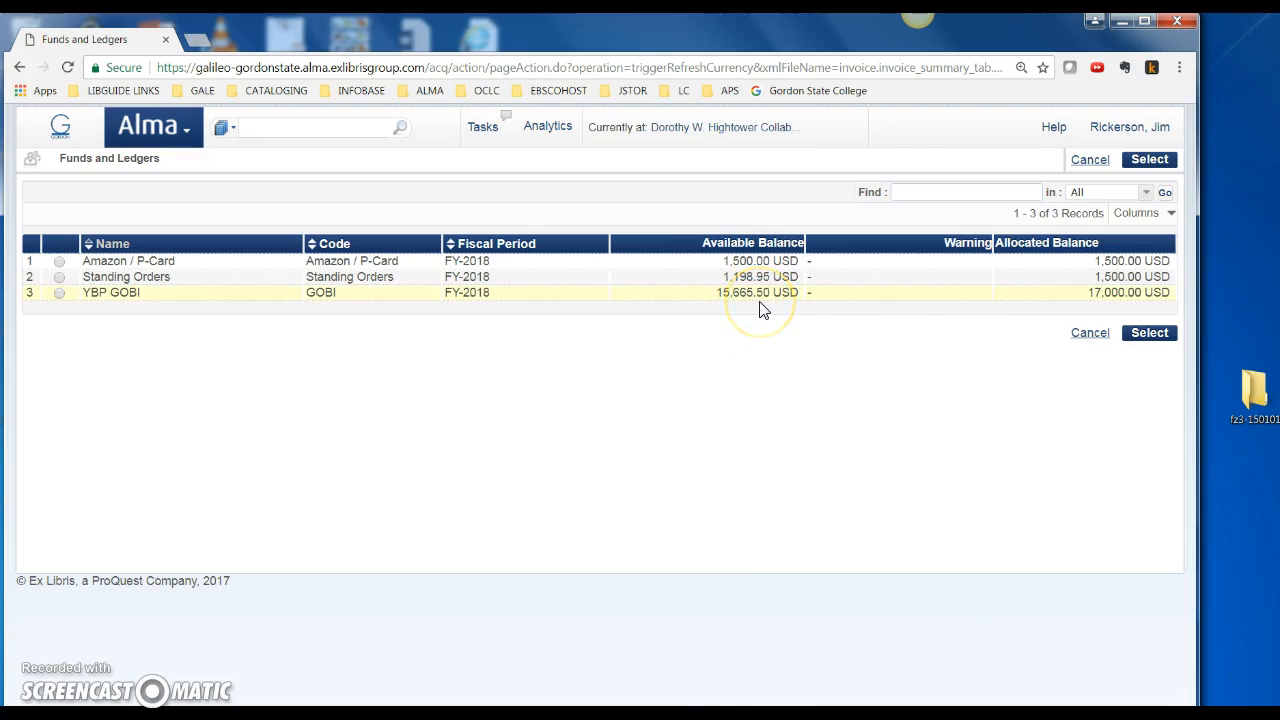
pyautogui.click(59, 292)
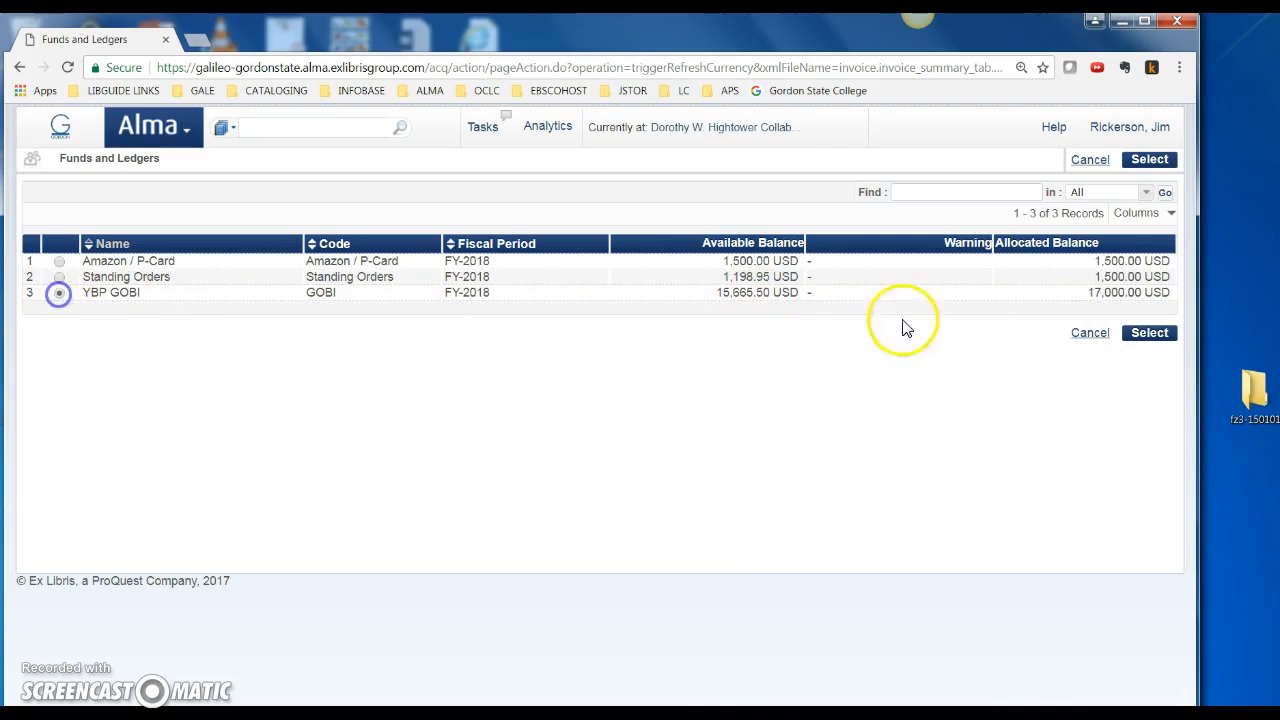
pyautogui.click(1149, 332)
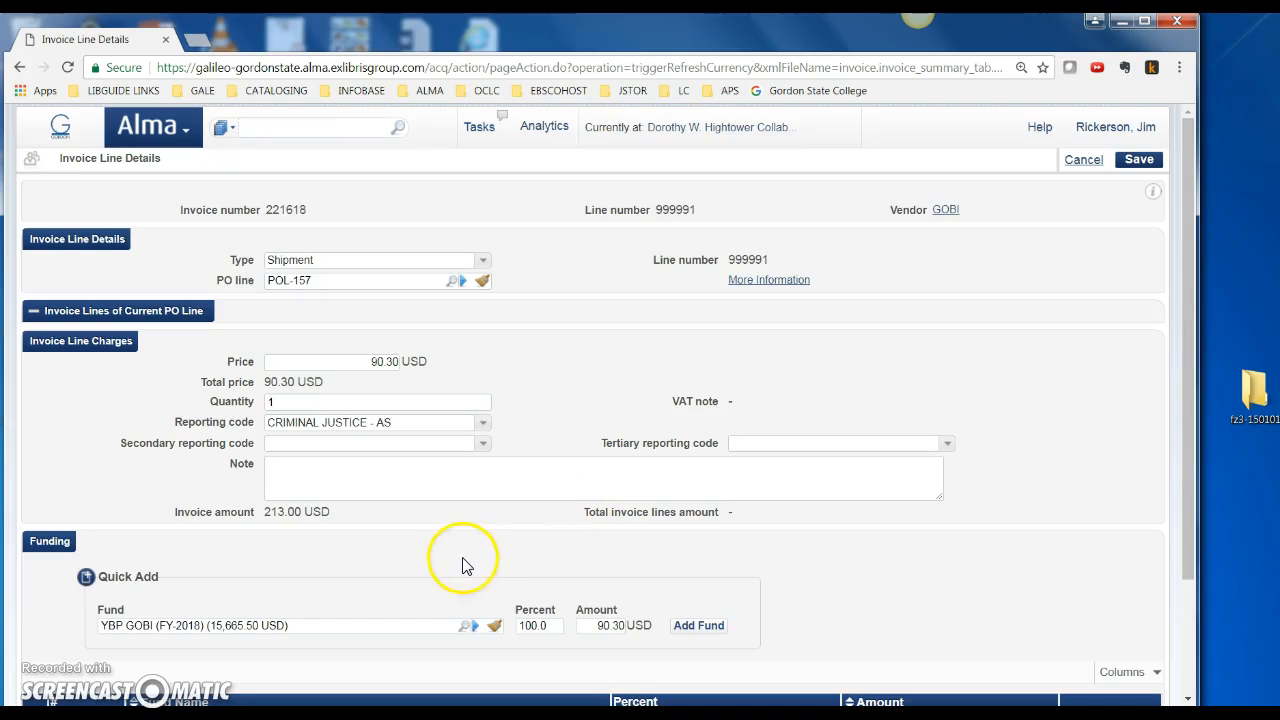
pyautogui.scroll(-2, 455, 566)
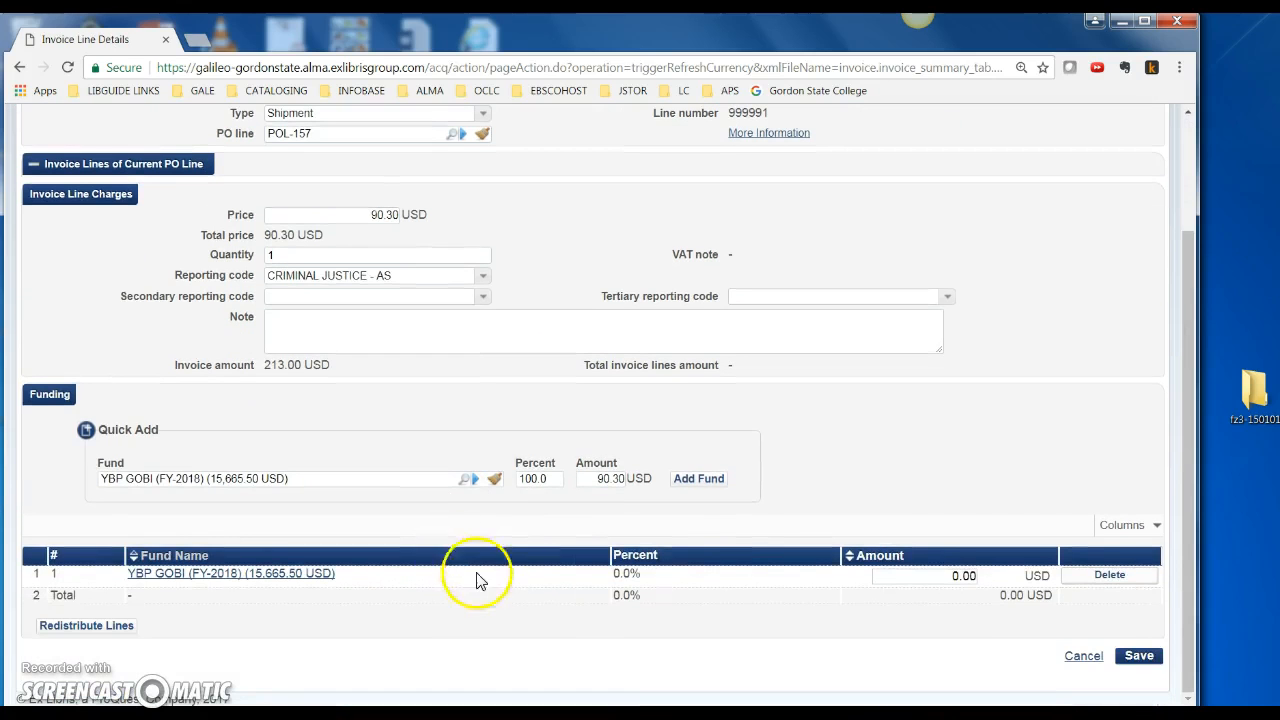
pyautogui.click(699, 479)
pyautogui.scroll(-2, 760, 557)
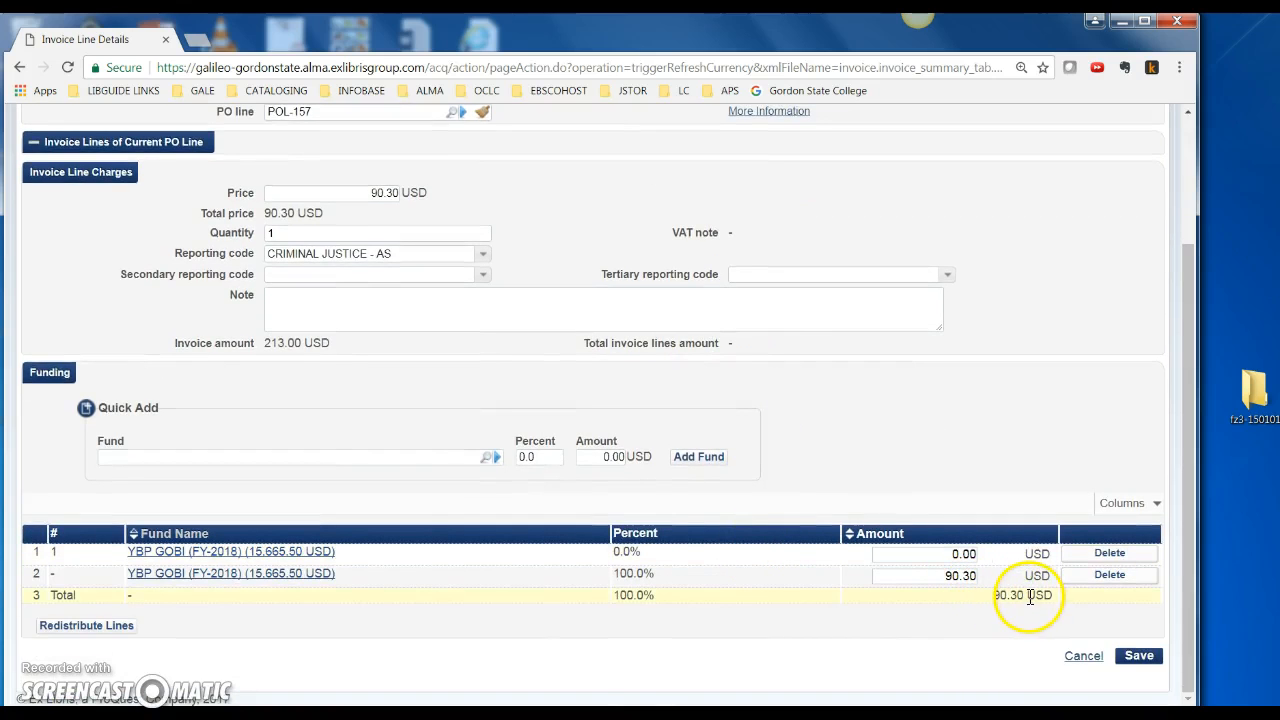
pyautogui.scroll(2, 1018, 630)
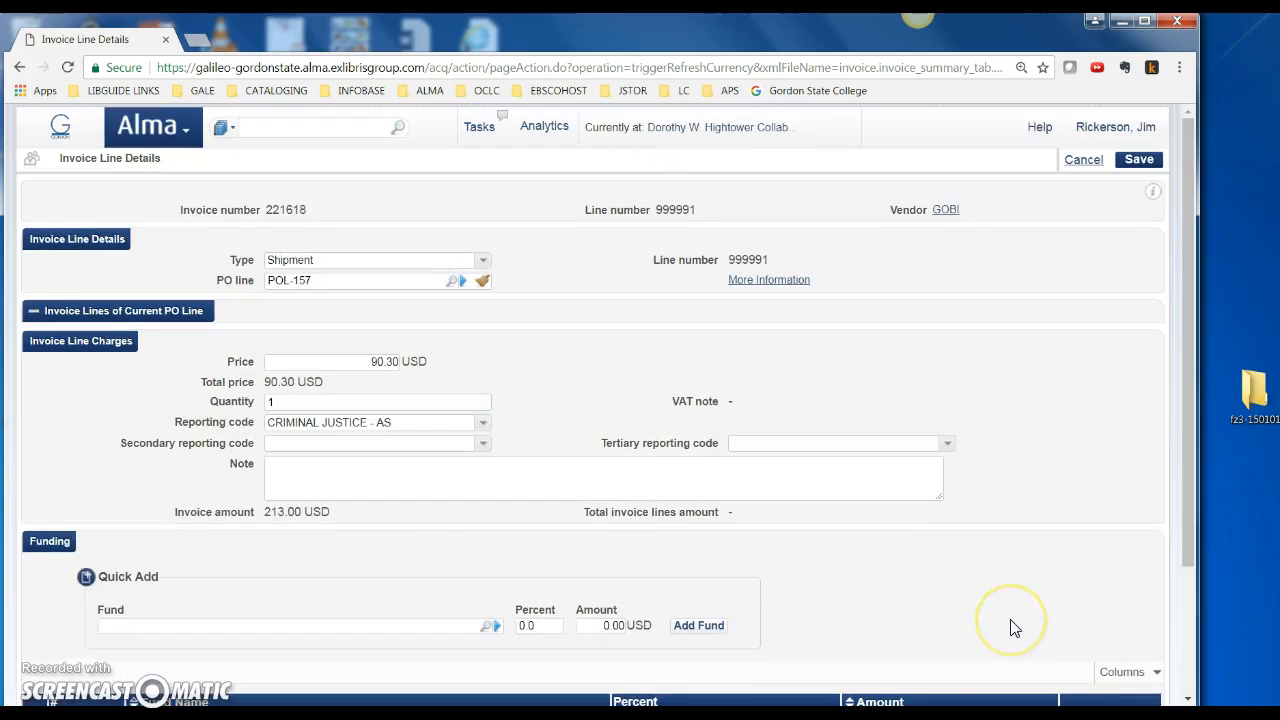
pyautogui.scroll(-2, 1018, 630)
# Try saving the Shipment line, then cancel it after the invalid funding error
pyautogui.click(1147, 658)
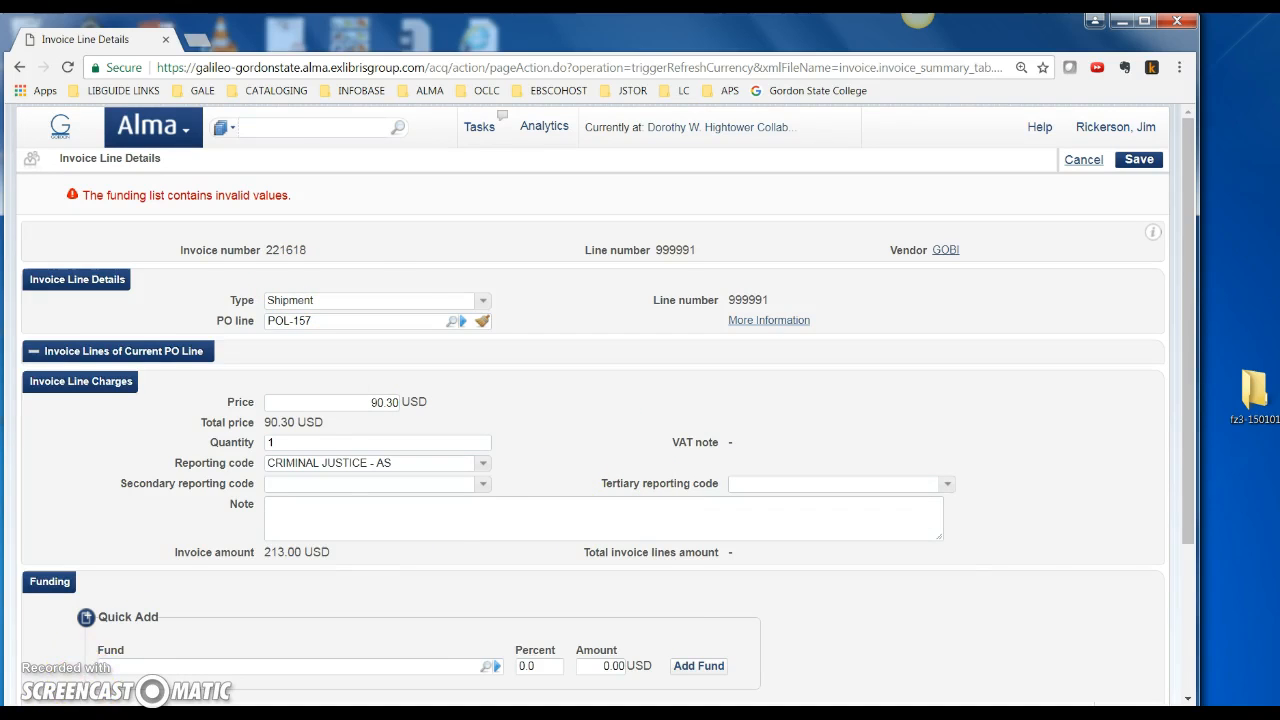
pyautogui.scroll(-2, 714, 600)
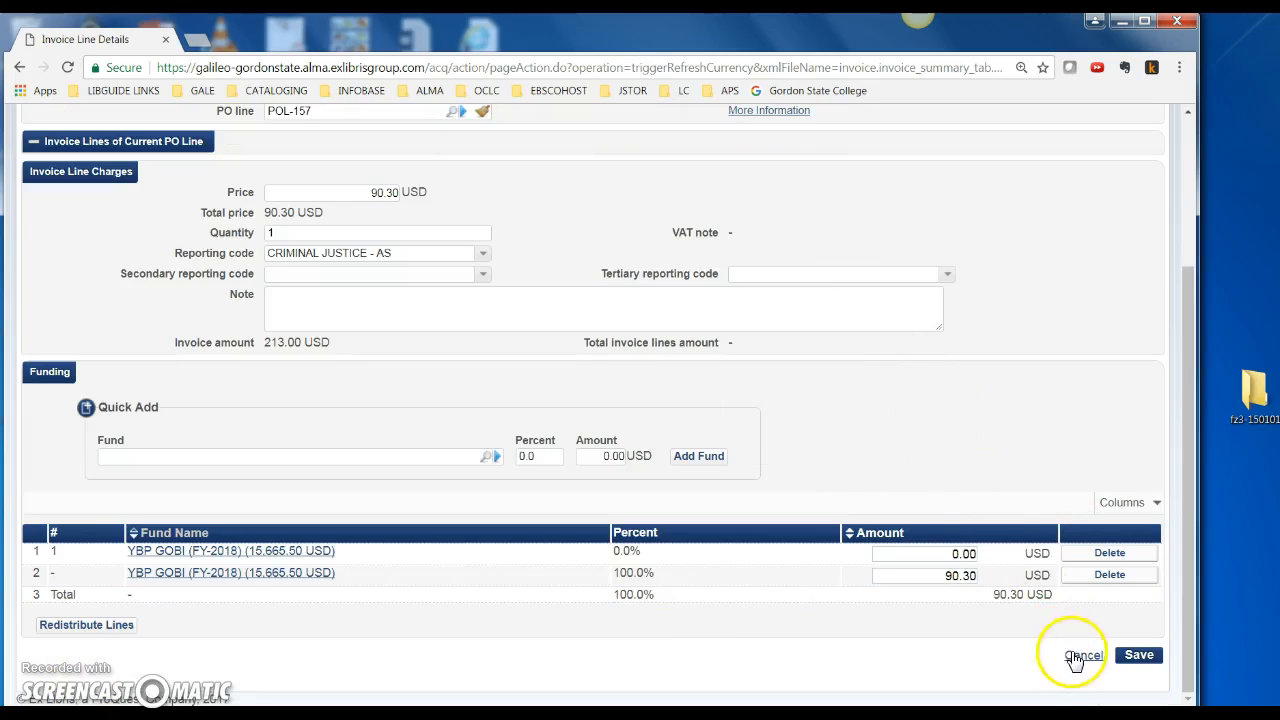
pyautogui.click(1075, 657)
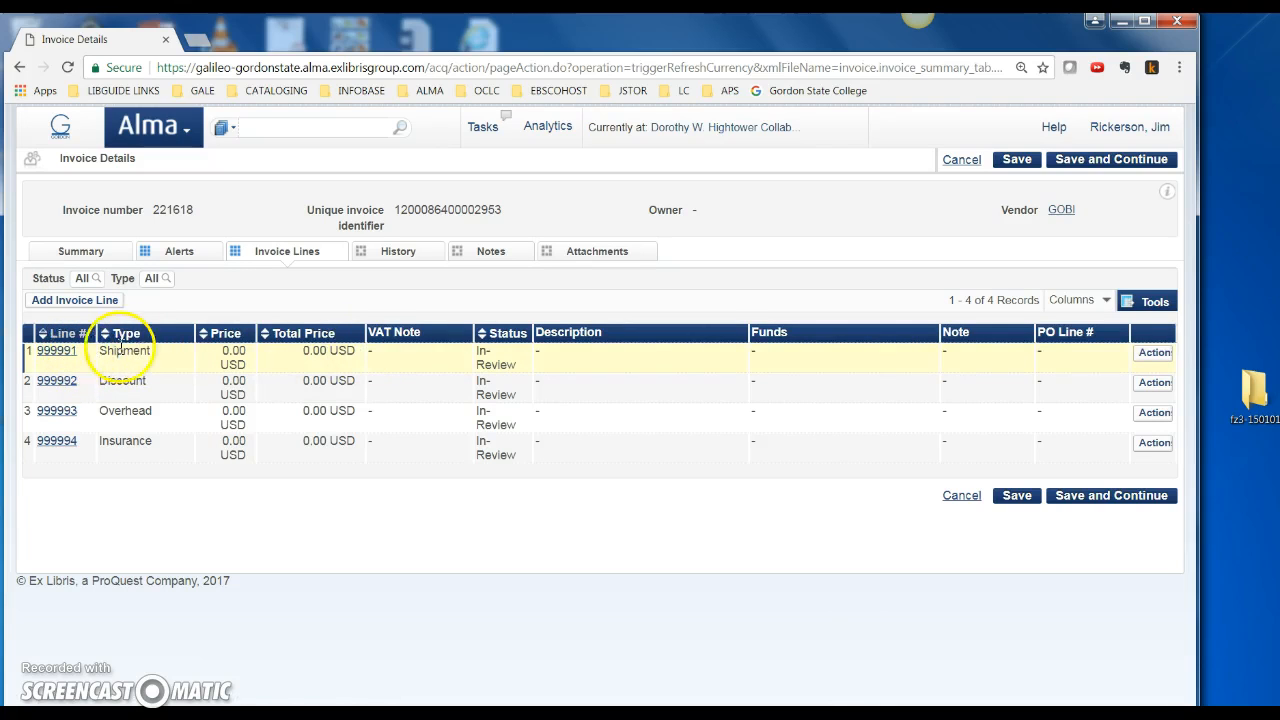
# Reopen the Shipment line for editing and relink it to PO line POL-157
pyautogui.click(1152, 353)
pyautogui.click(1130, 371)
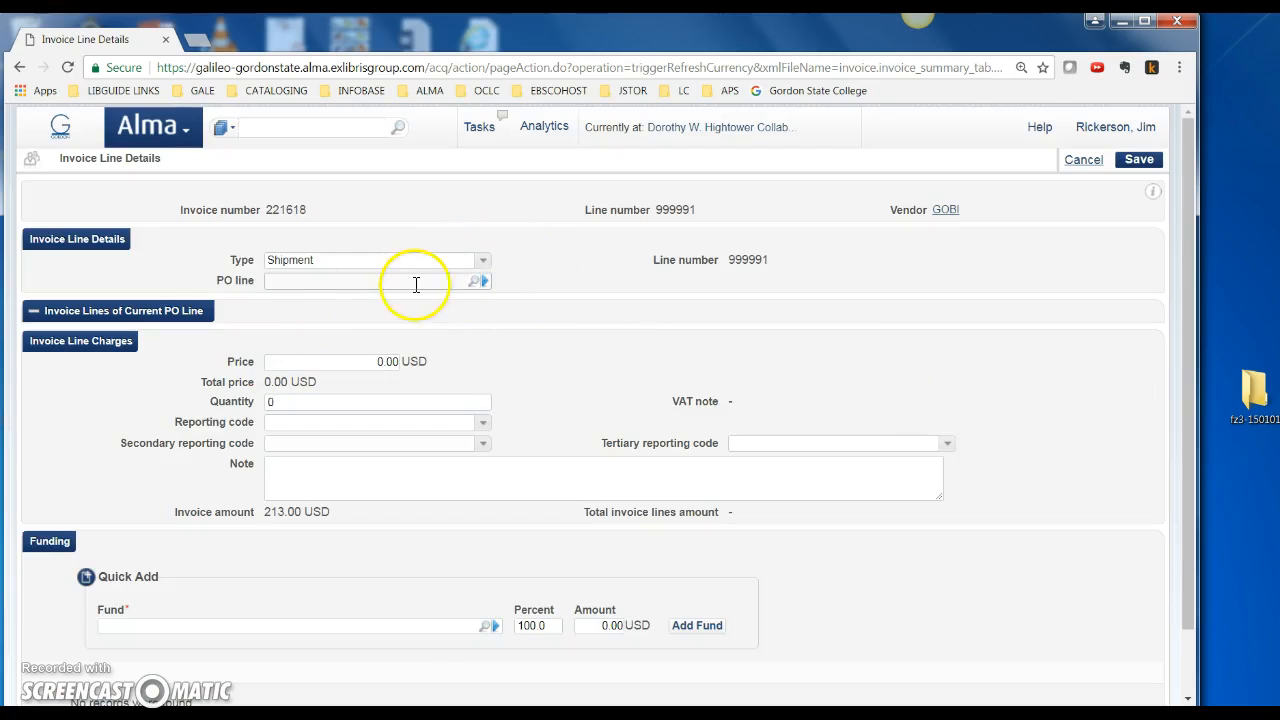
pyautogui.click(475, 281)
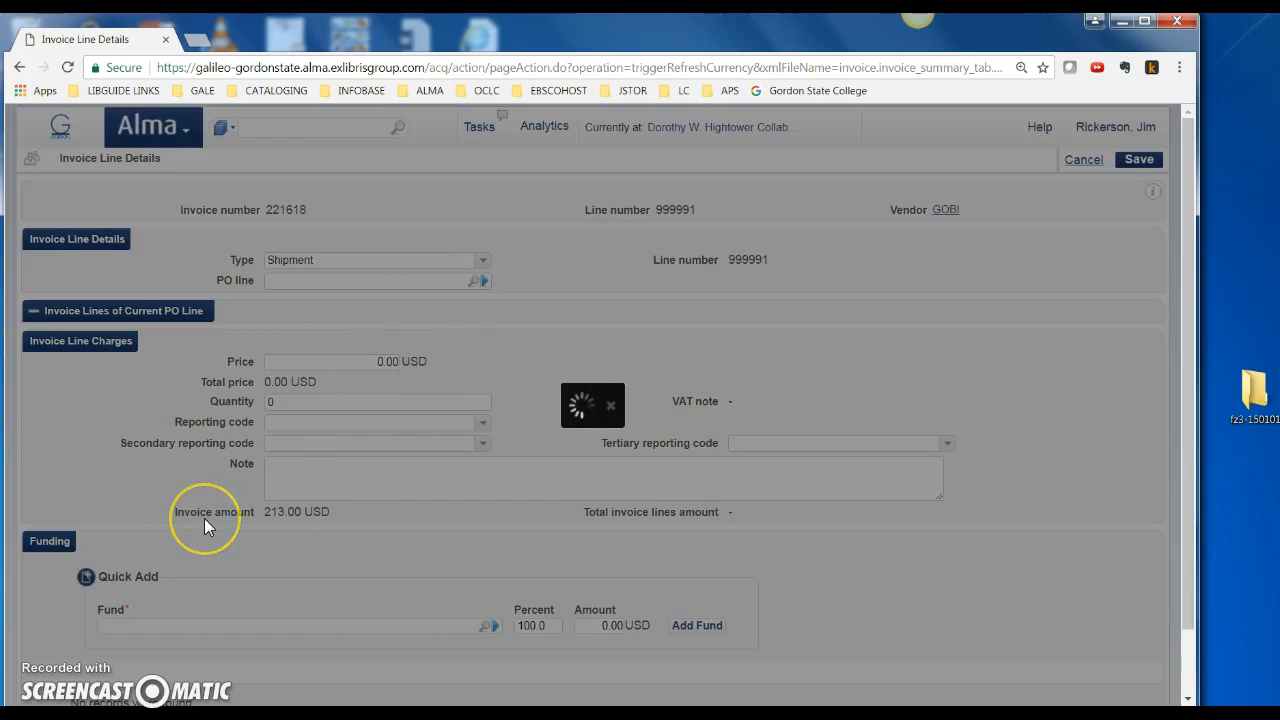
pyautogui.scroll(-4, 206, 527)
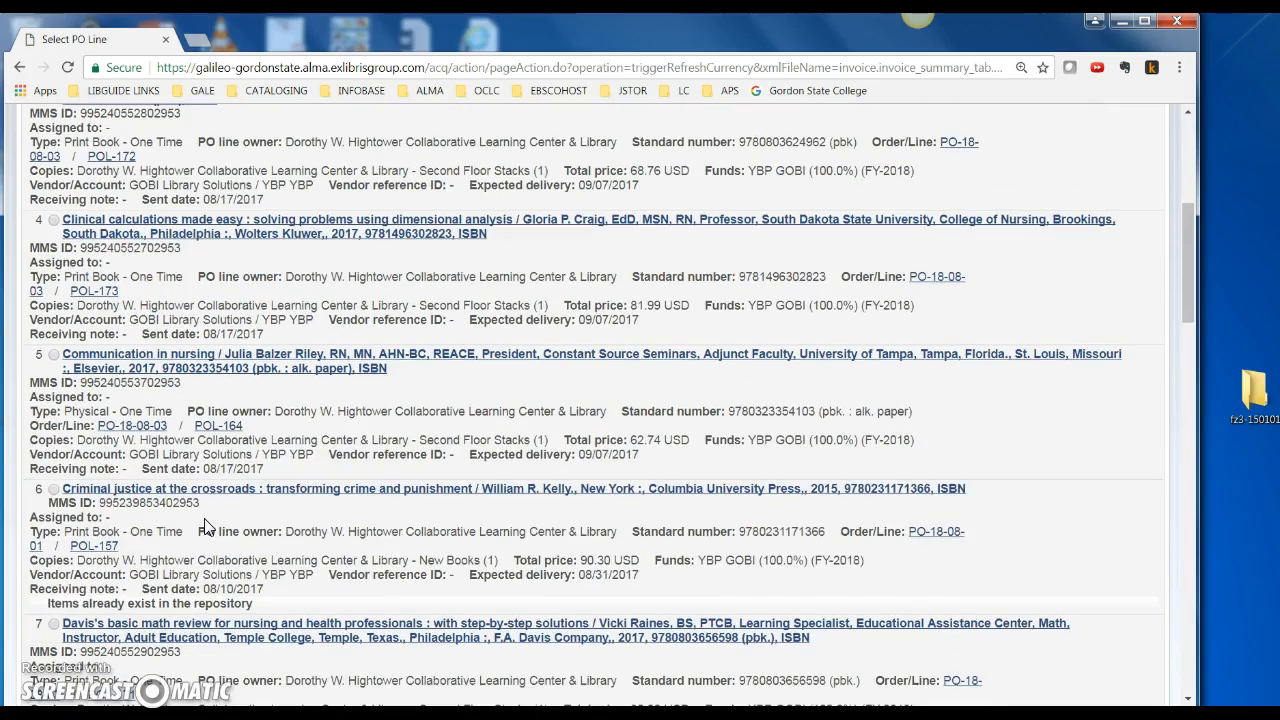
pyautogui.click(53, 489)
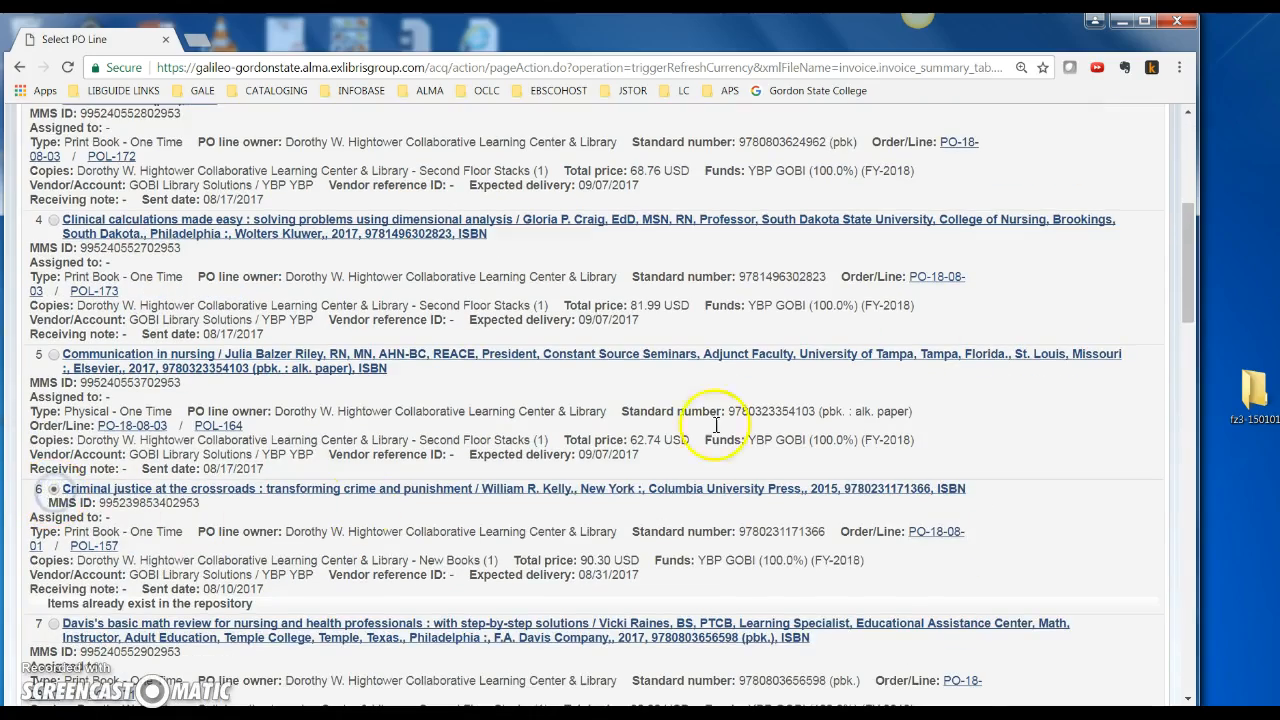
pyautogui.scroll(5, 1095, 168)
pyautogui.click(1137, 158)
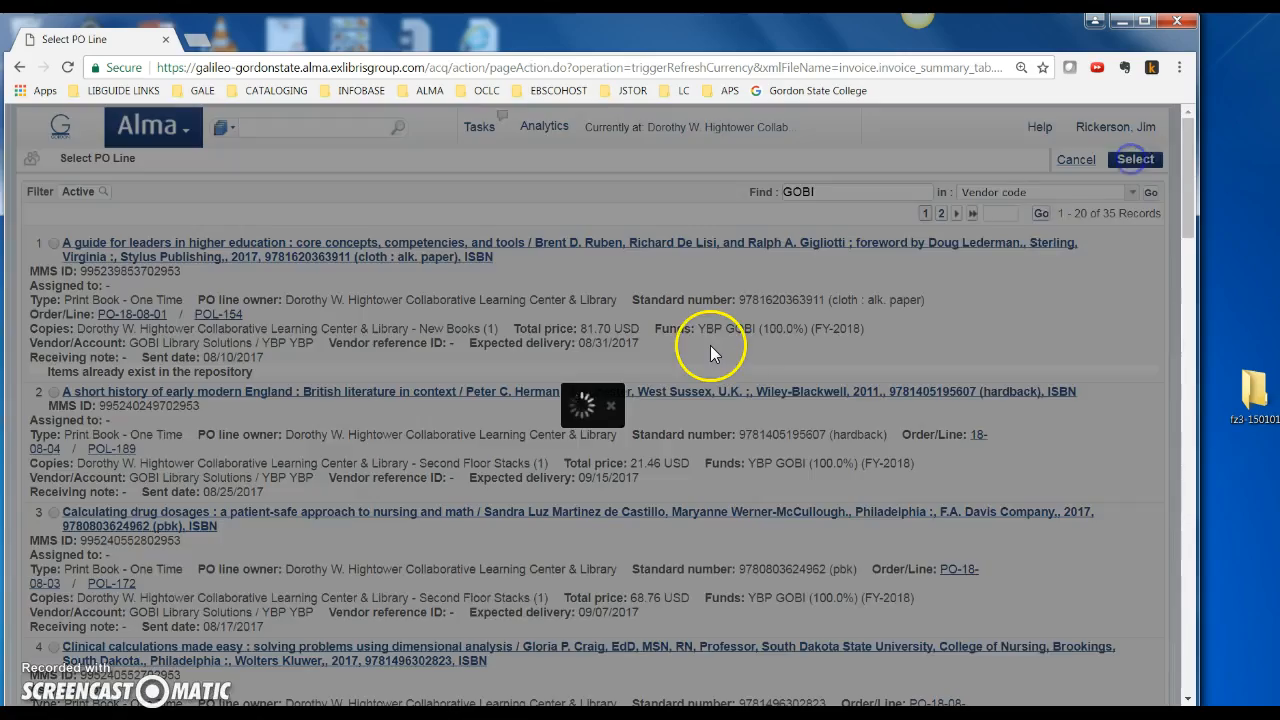
pyautogui.click(302, 361)
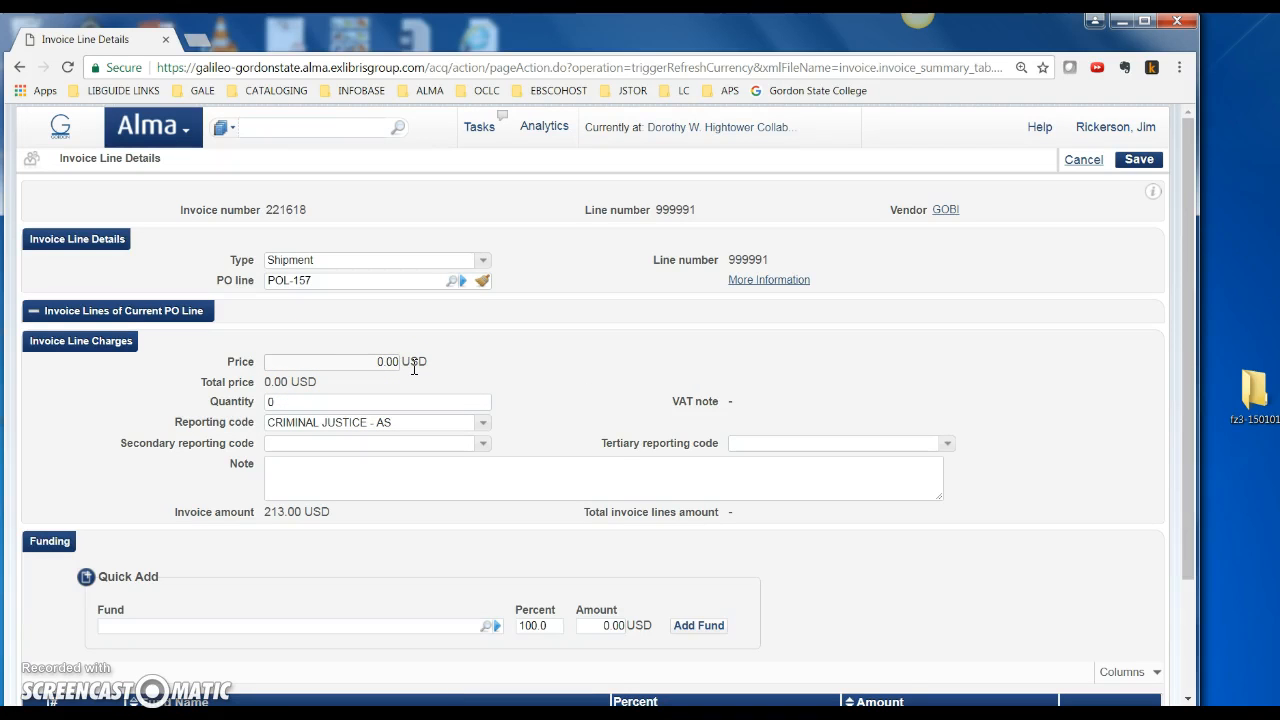
# Re-enter the line's price as 90.30 and its quantity as 1
pyautogui.write('9')
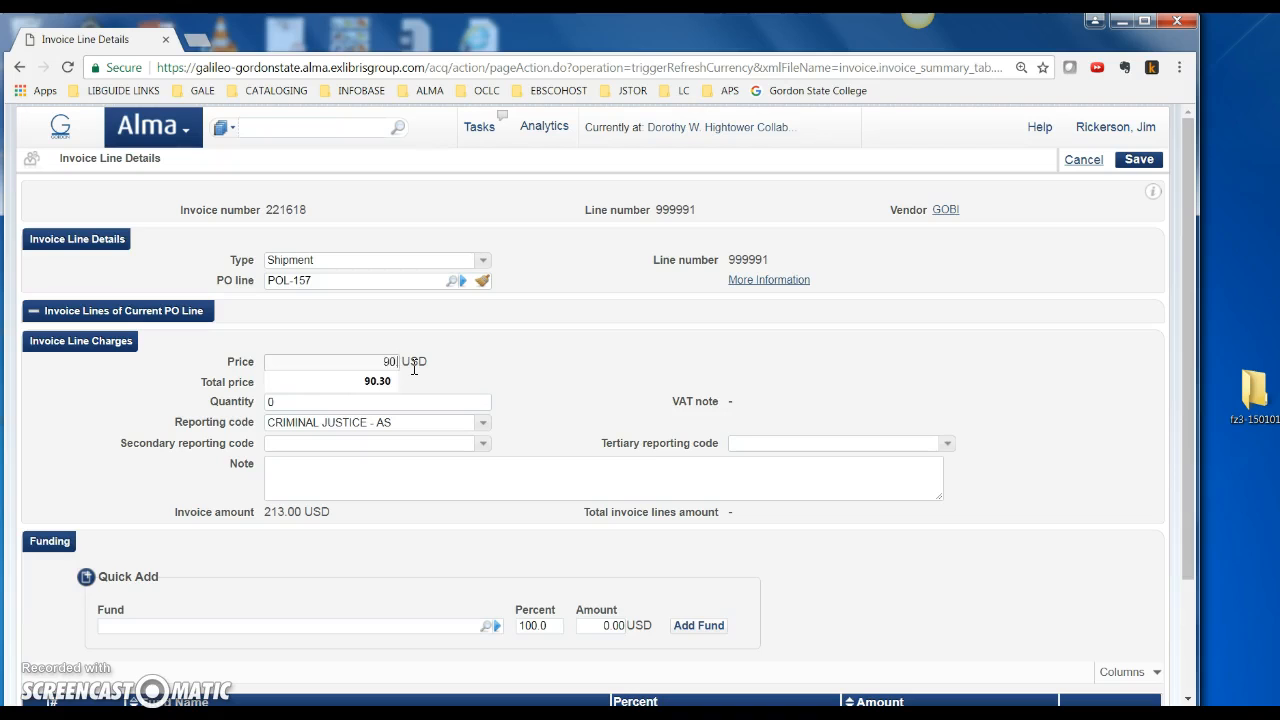
pyautogui.click(560, 414)
pyautogui.click(305, 404)
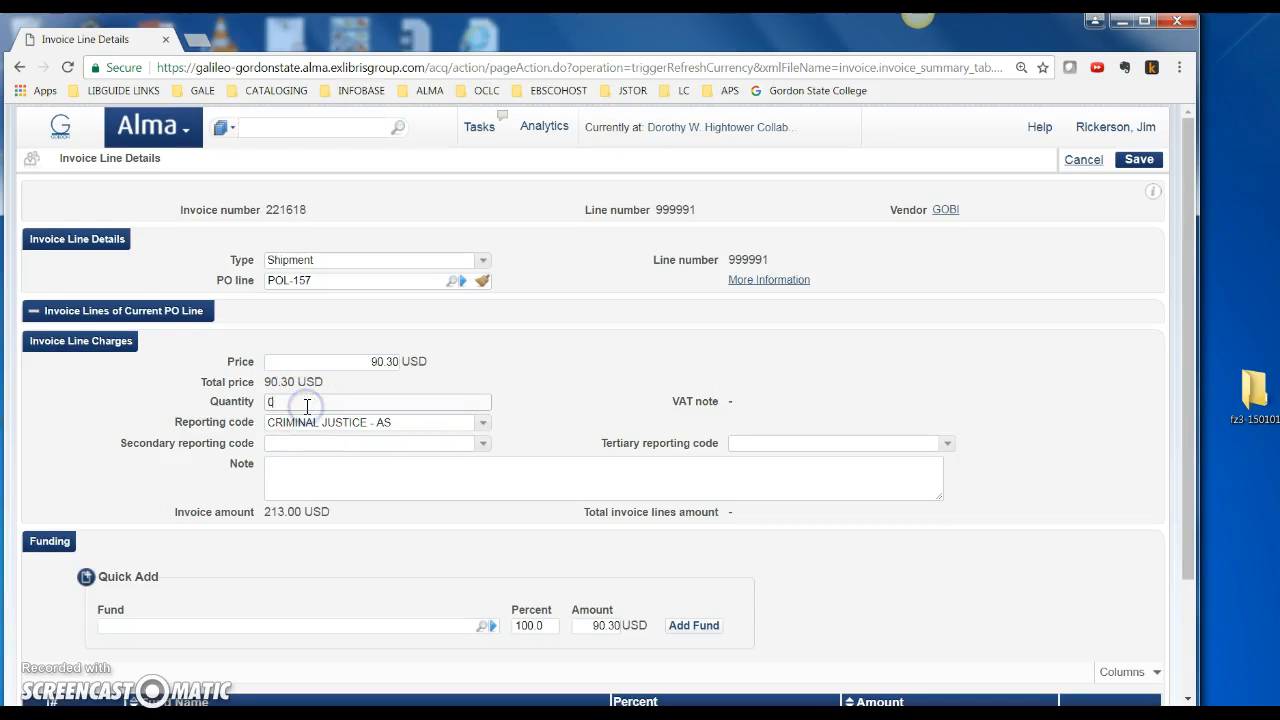
pyautogui.write('1')
pyautogui.click(524, 405)
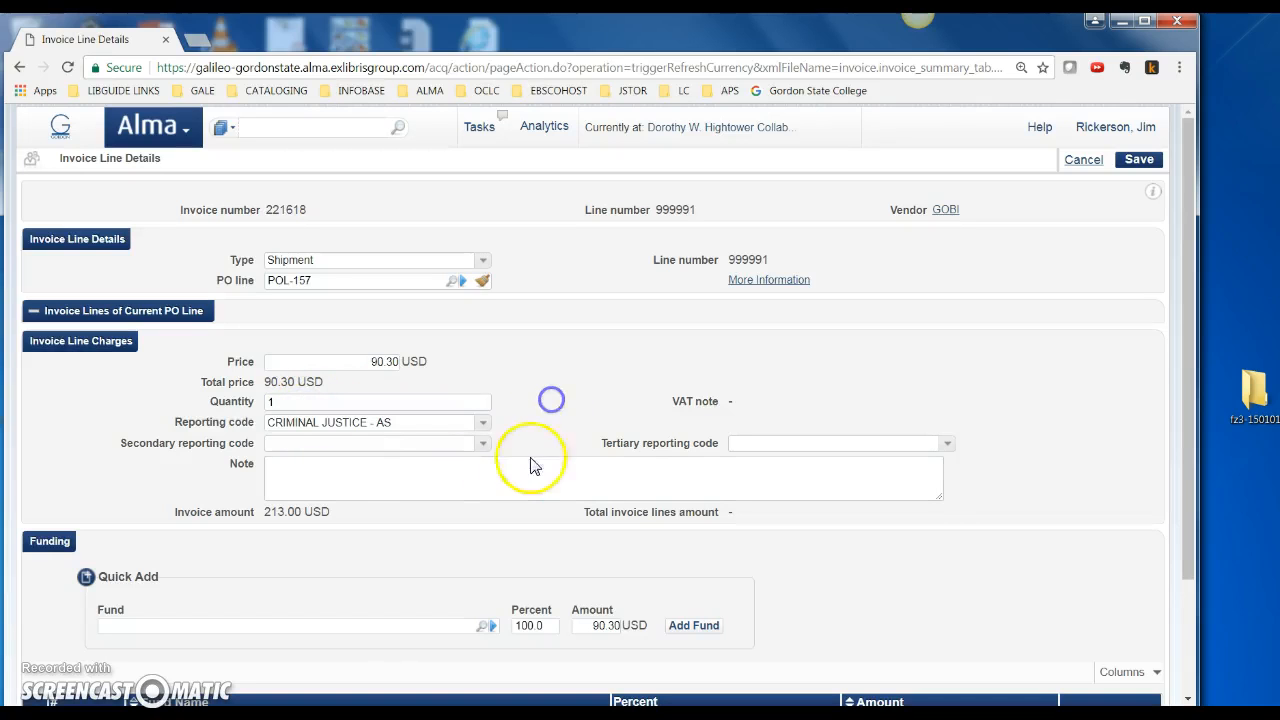
pyautogui.scroll(-2, 470, 540)
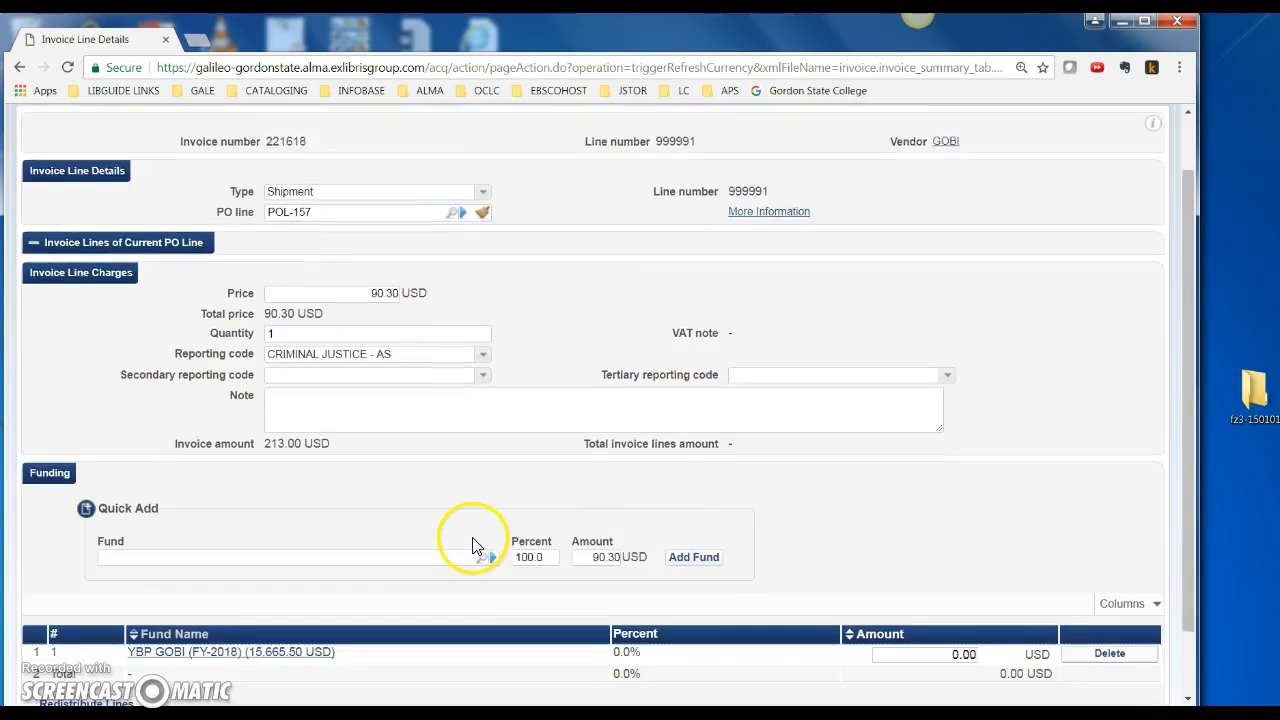
# Select YBP GOBI (FY-2018) and add it to the line's funding table
pyautogui.click(484, 479)
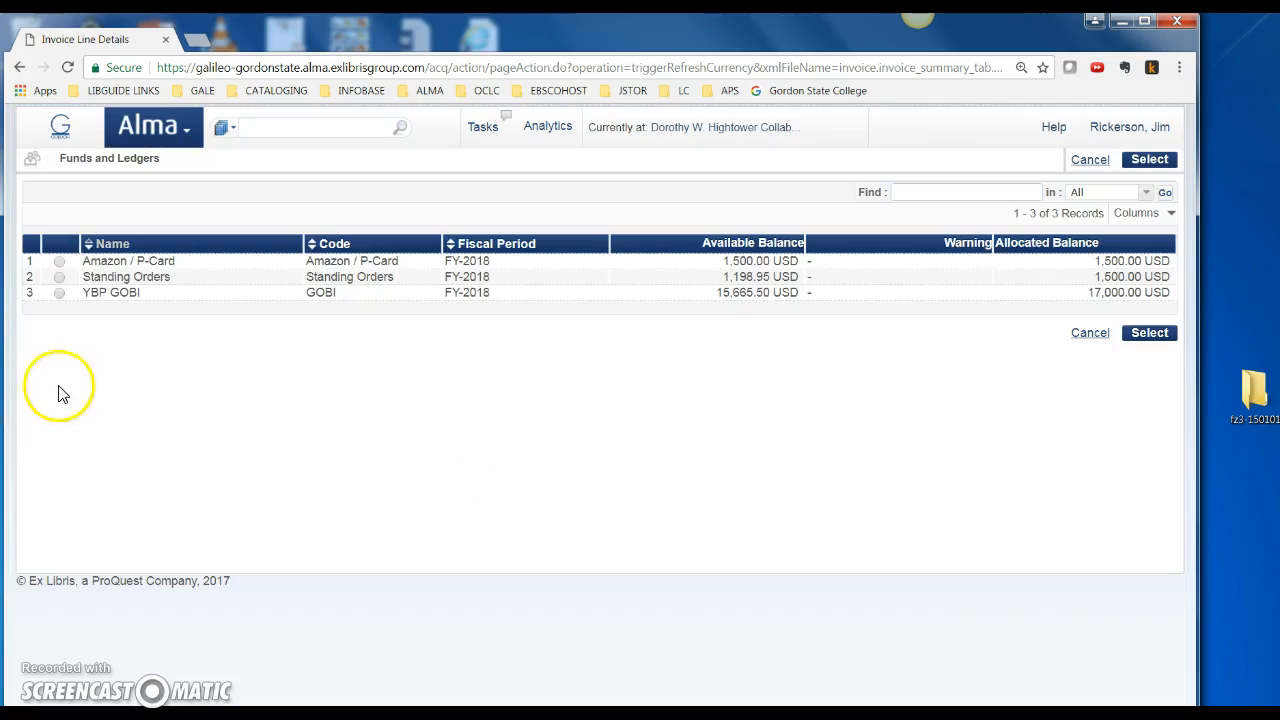
pyautogui.click(60, 294)
pyautogui.click(1152, 332)
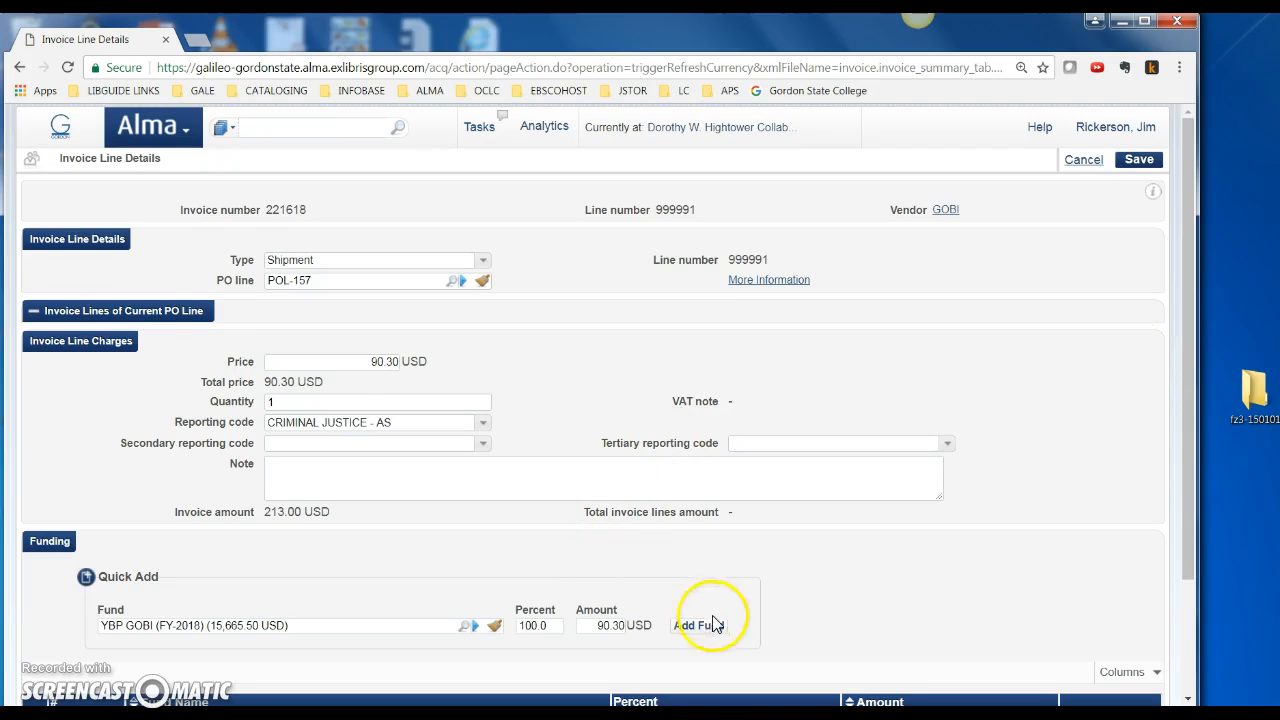
pyautogui.click(710, 620)
pyautogui.click(710, 541)
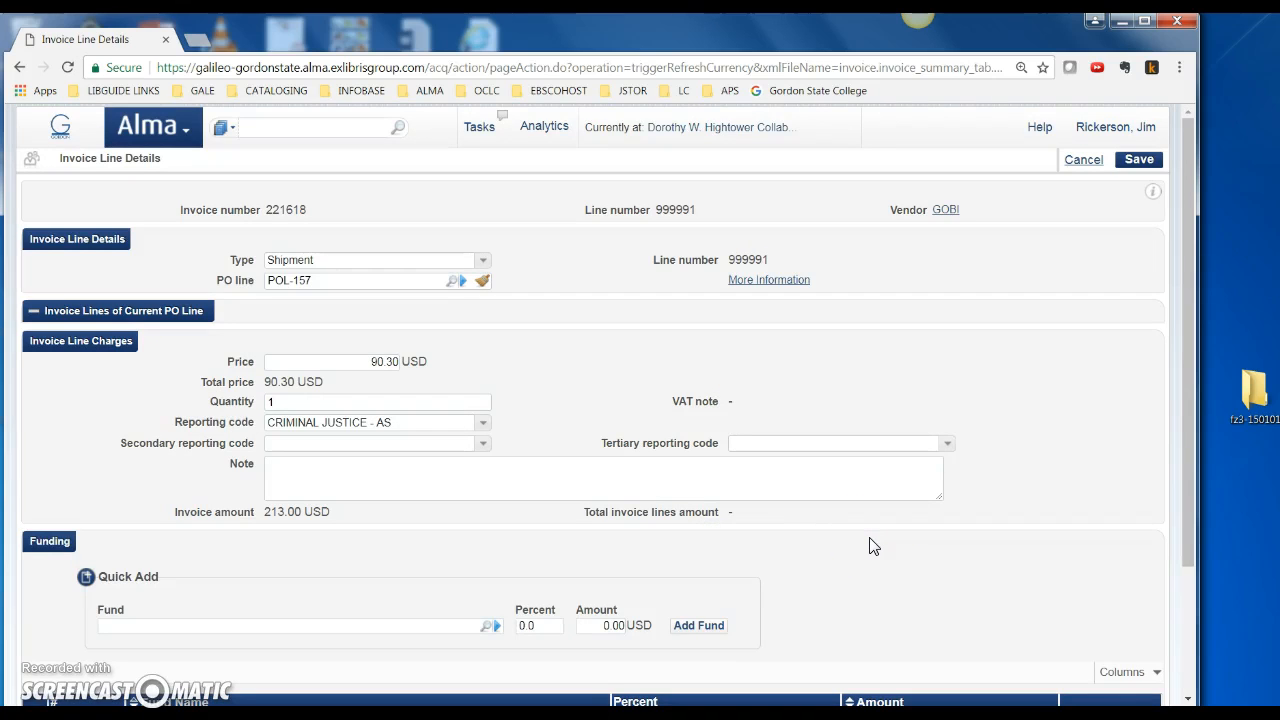
pyautogui.scroll(-1, 870, 540)
# Check the linked PO line's funding details, then return and attempt saving the line again
pyautogui.click(768, 194)
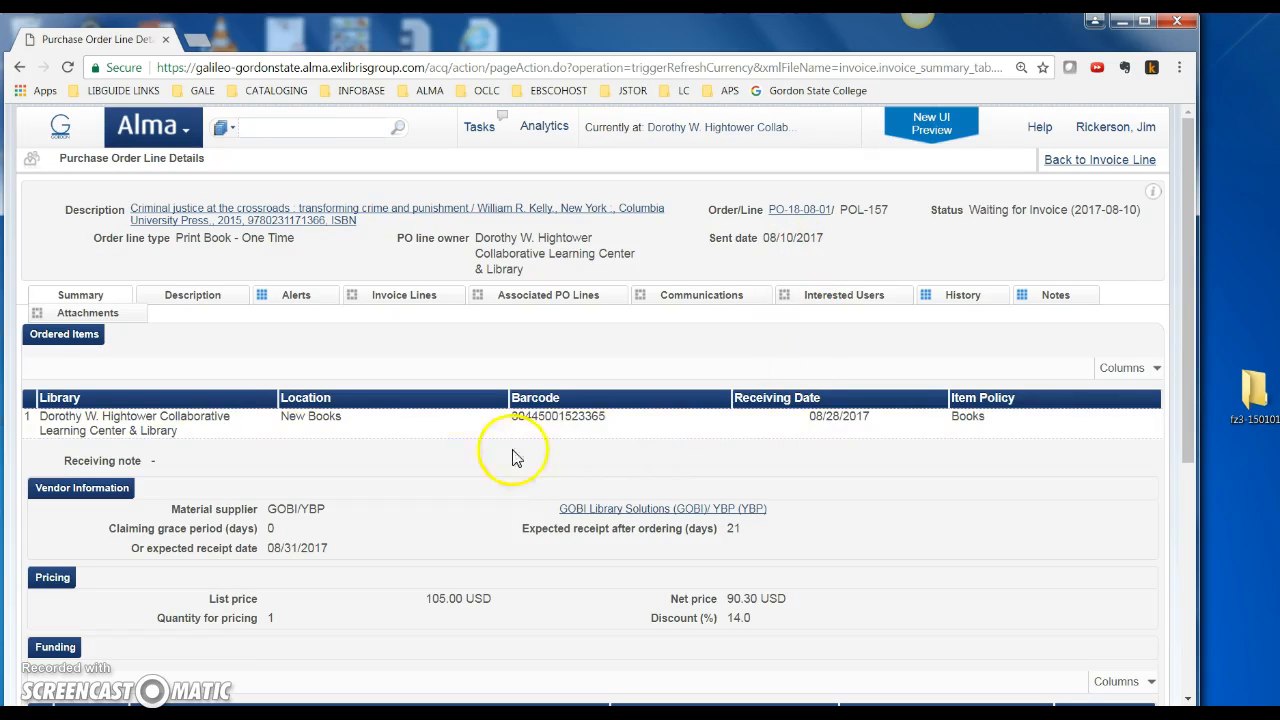
pyautogui.scroll(-3, 480, 490)
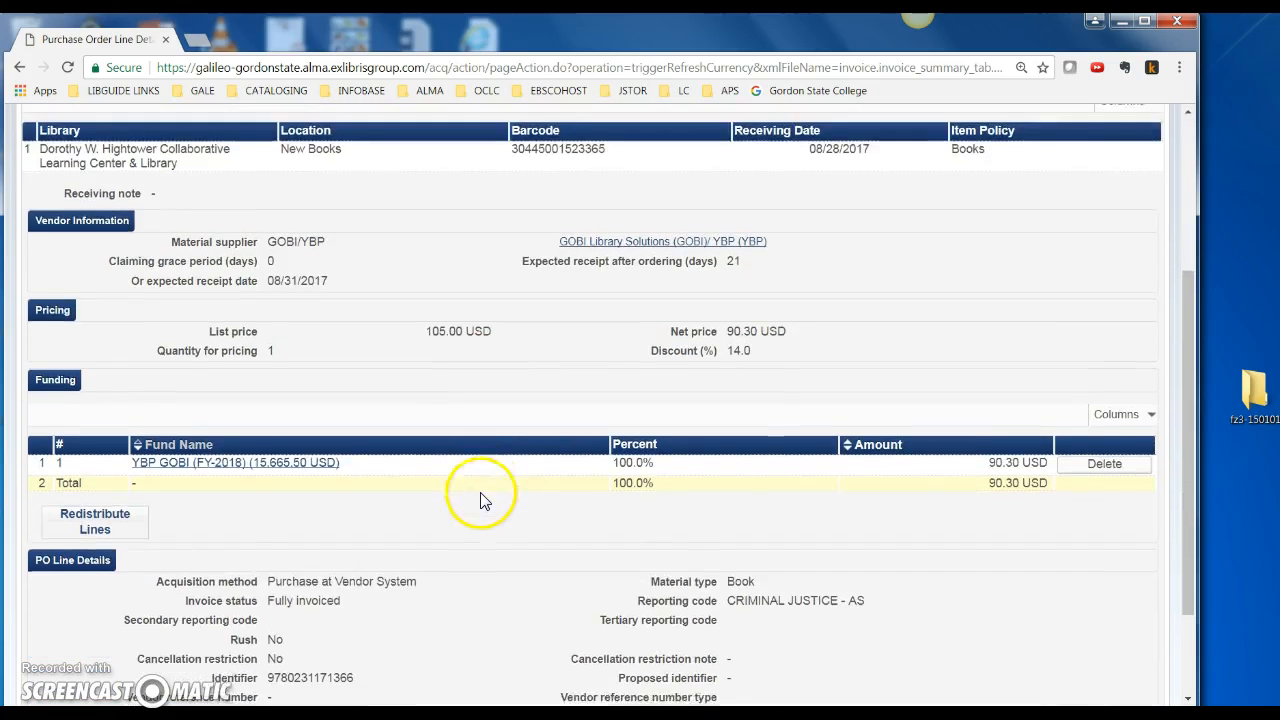
pyautogui.scroll(-2, 483, 500)
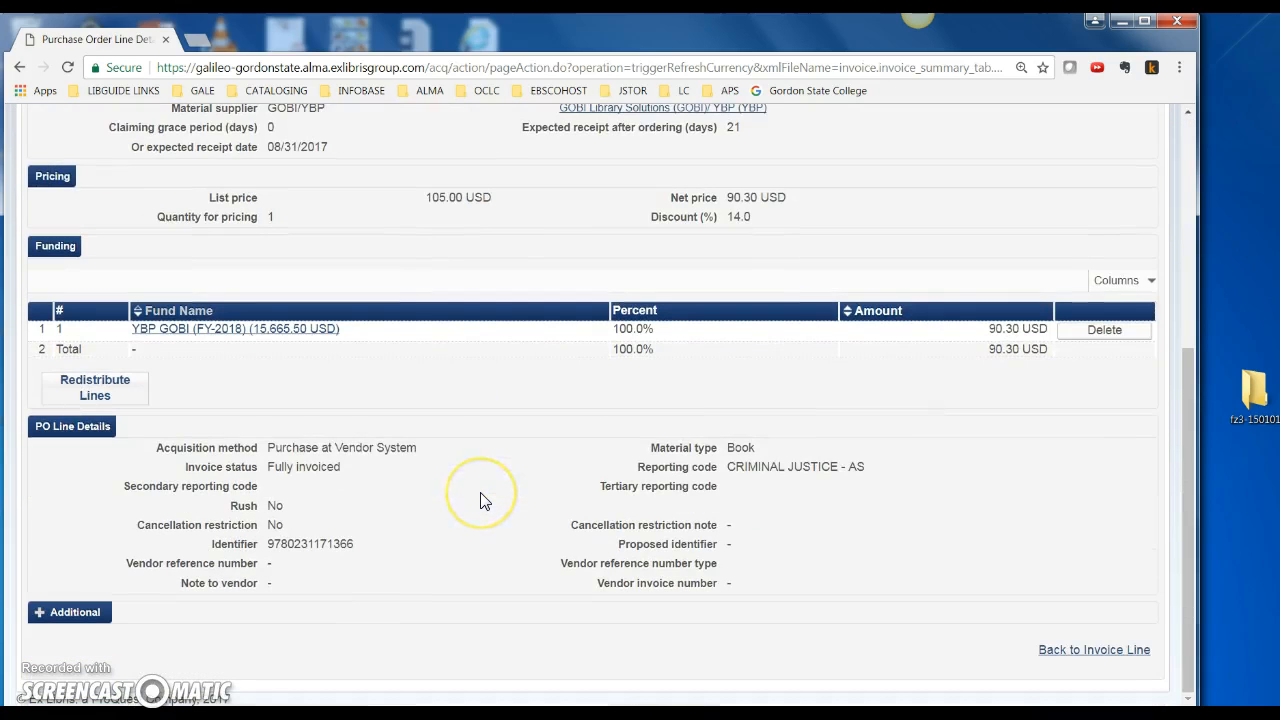
pyautogui.click(1078, 652)
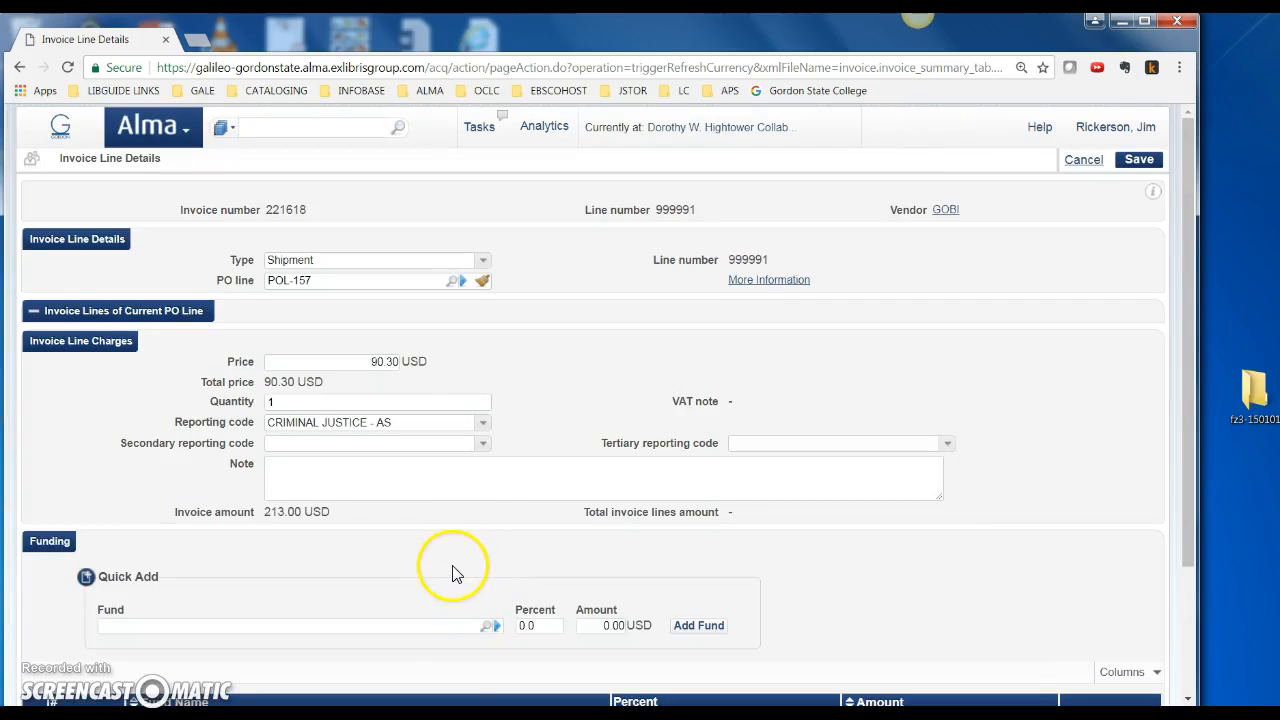
pyautogui.scroll(-2, 455, 576)
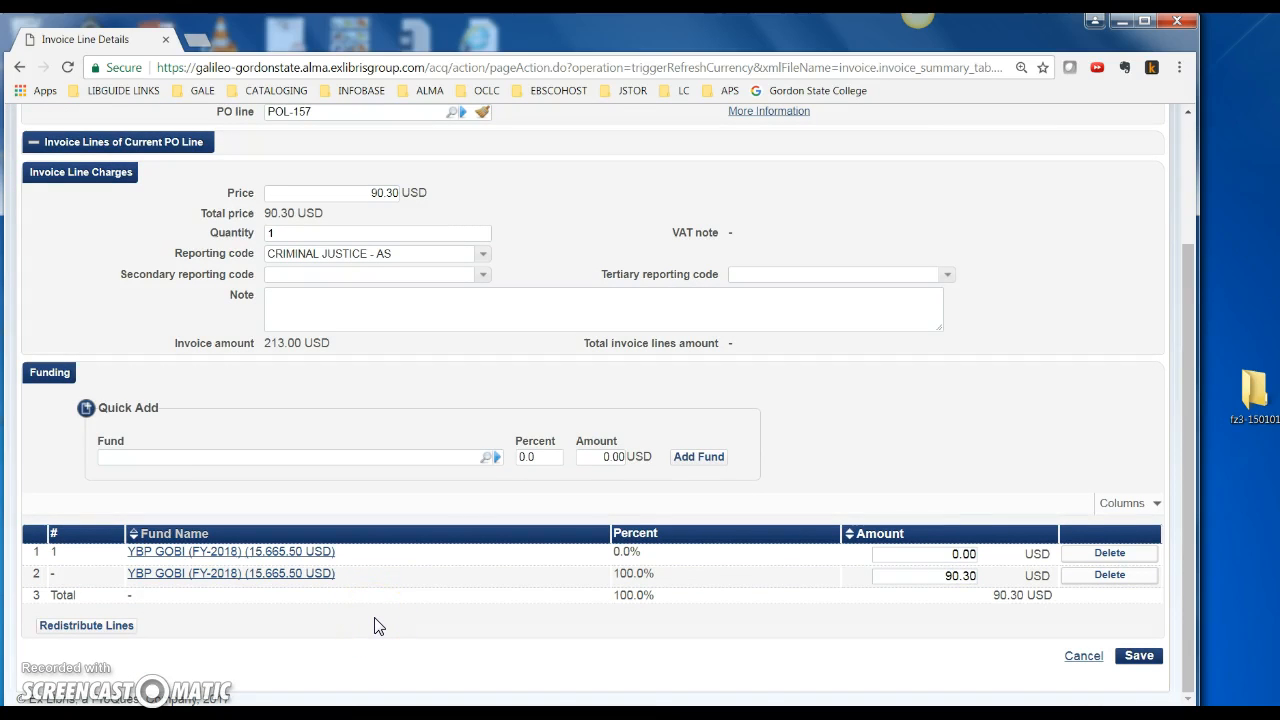
pyautogui.click(1139, 655)
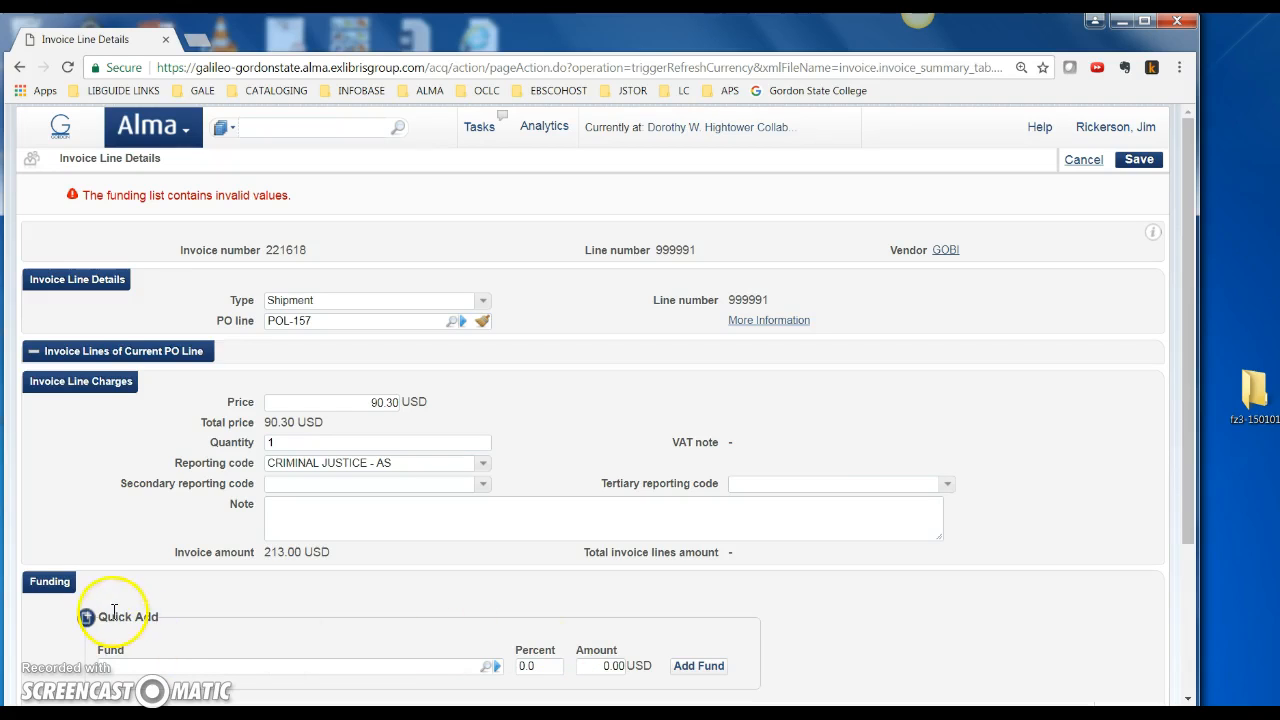
# Redistribute funding into a single 100% YBP GOBI row and save shipment line 999991 at 90.30 USD
pyautogui.scroll(-3, 100, 491)
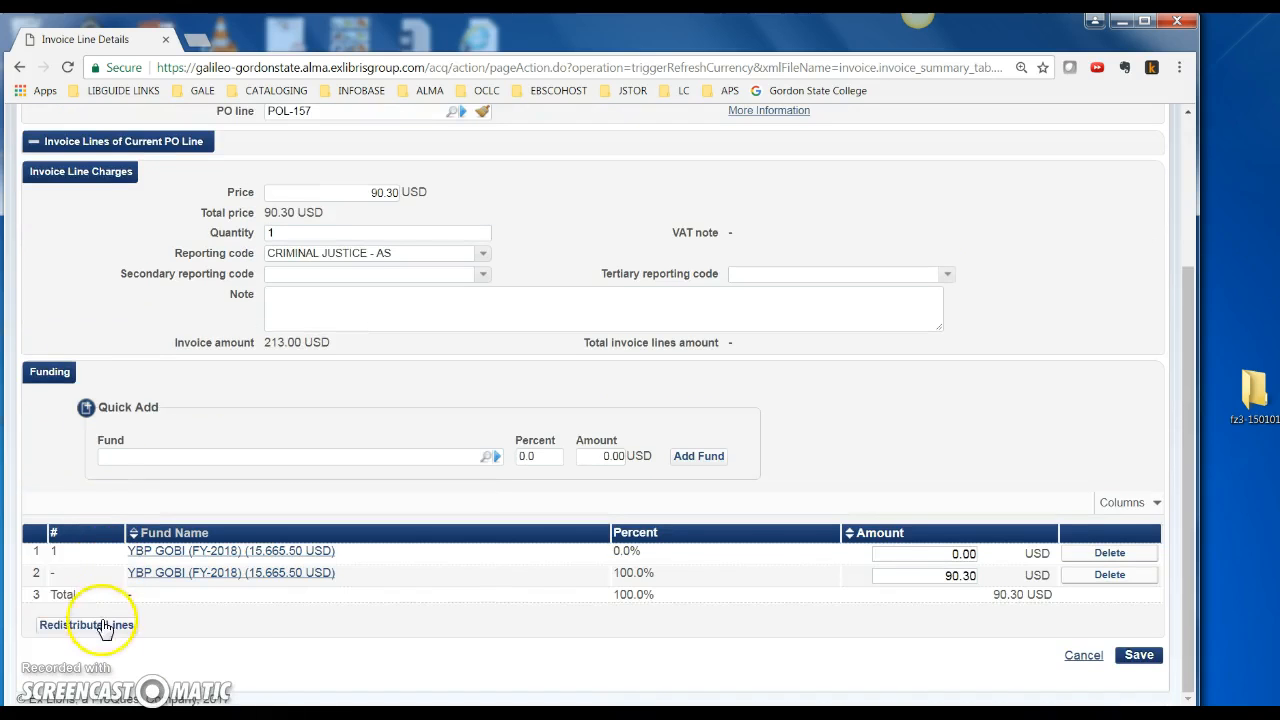
pyautogui.click(80, 624)
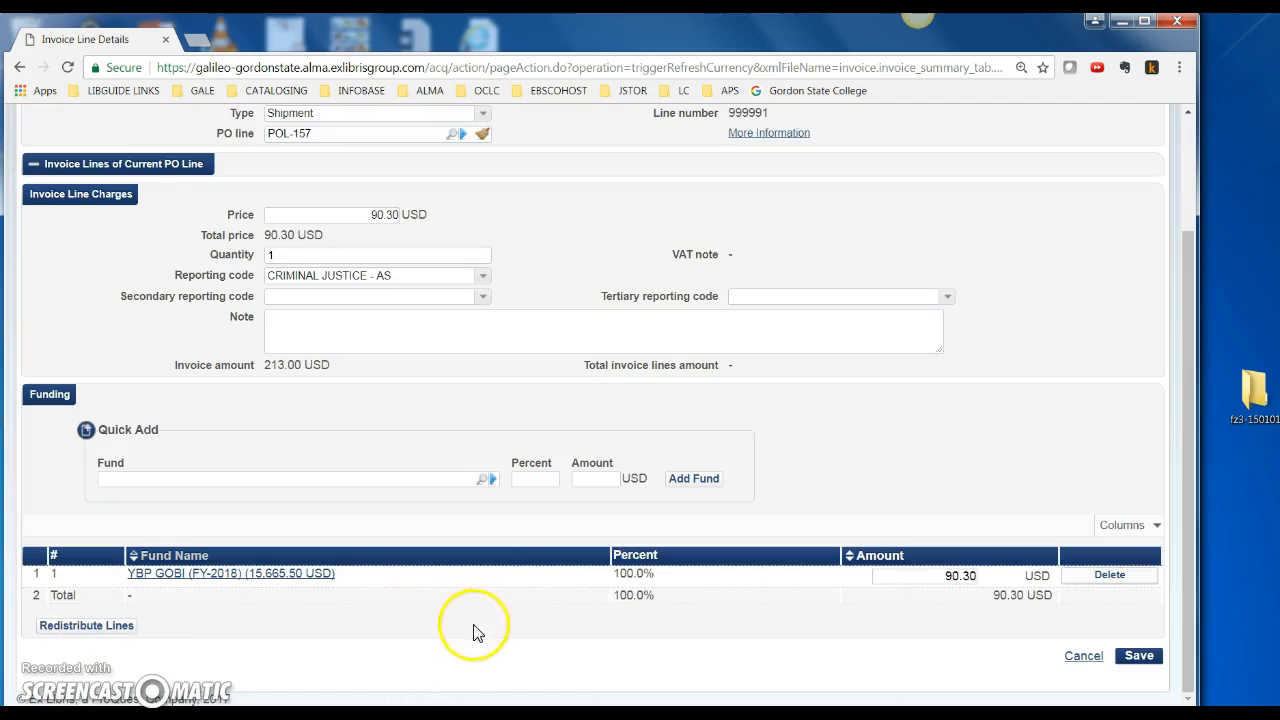
pyautogui.click(1139, 655)
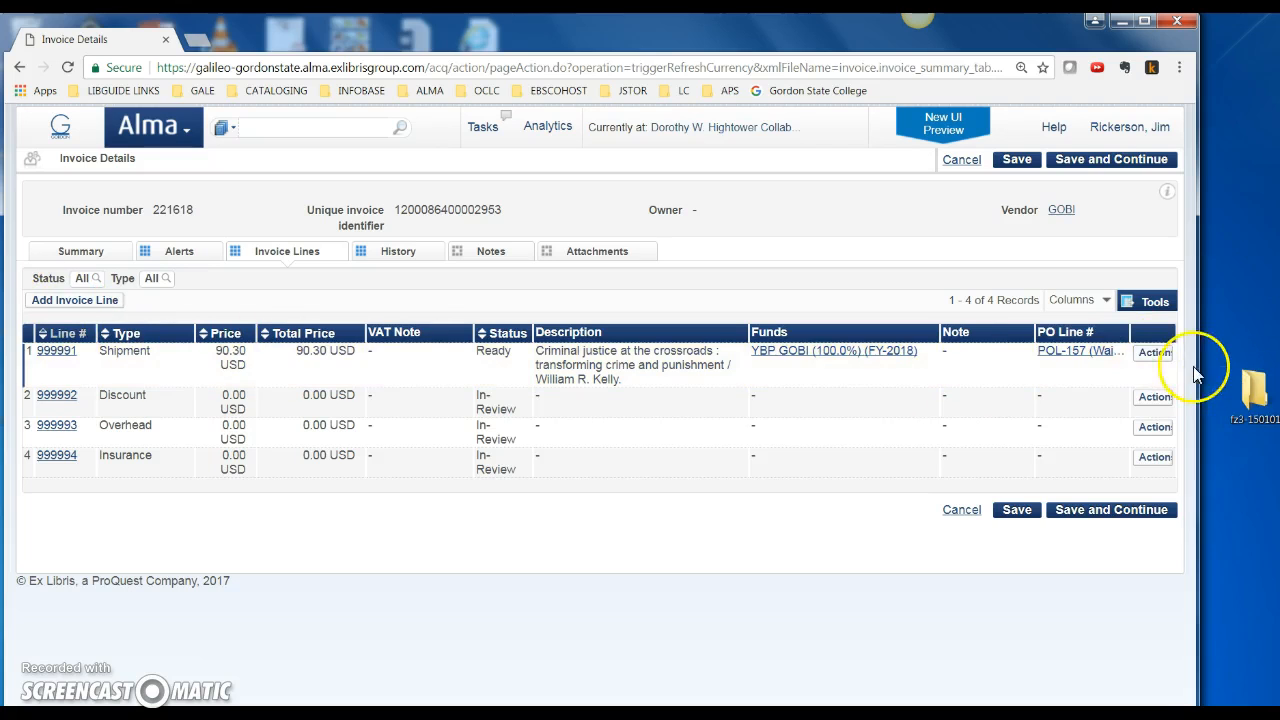
# Open a new invoice line form and dismiss it without saving
pyautogui.click(88, 310)
pyautogui.click(156, 350)
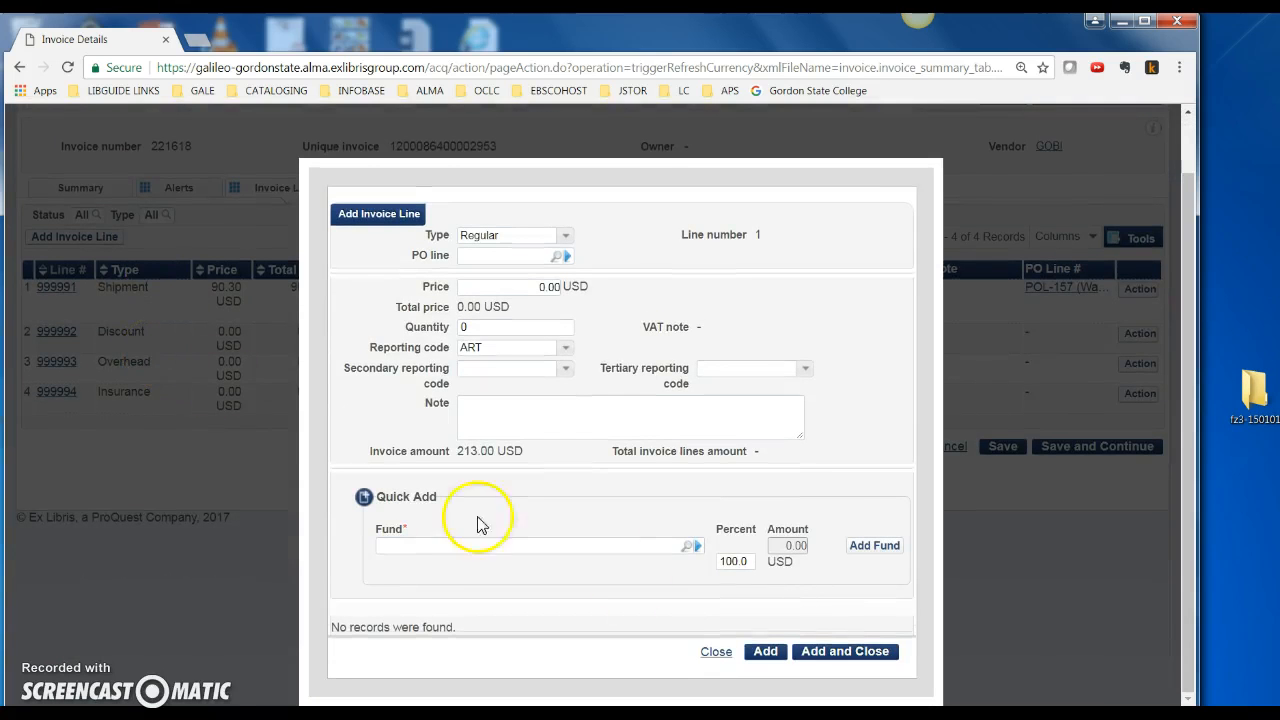
pyautogui.click(716, 652)
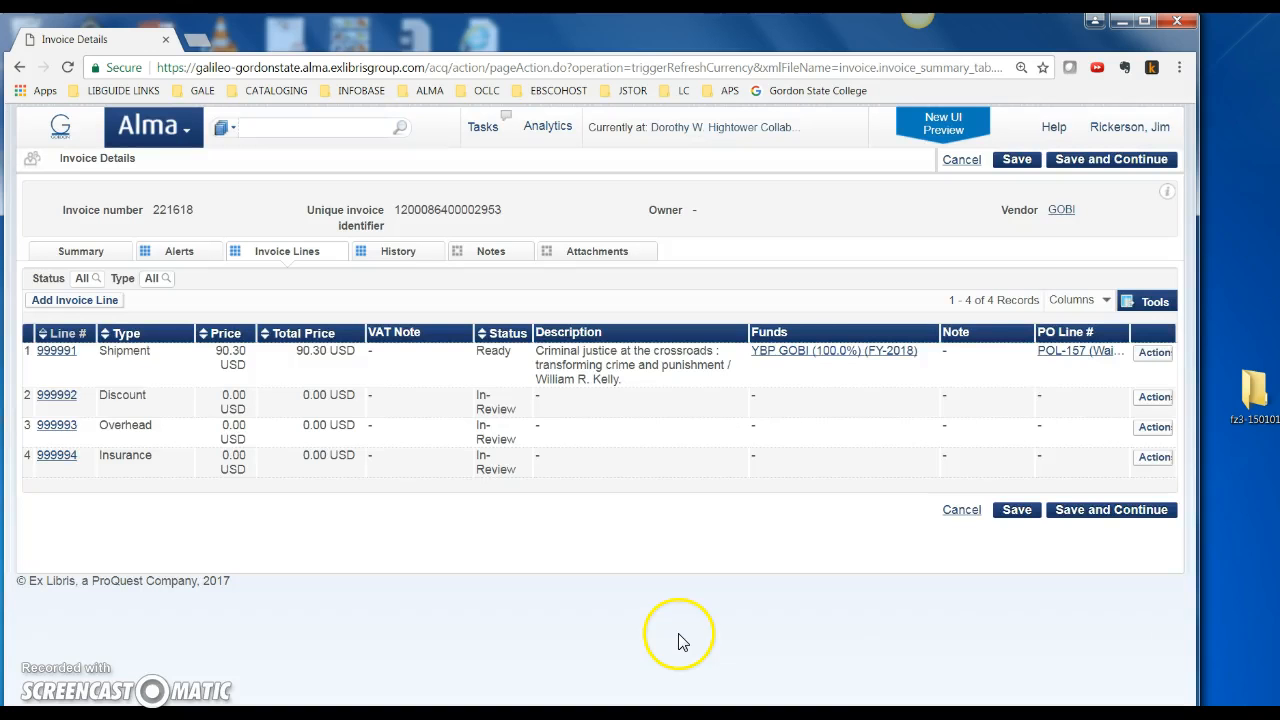
# Delete shipment line 999991 from invoice 221618
pyautogui.click(1152, 352)
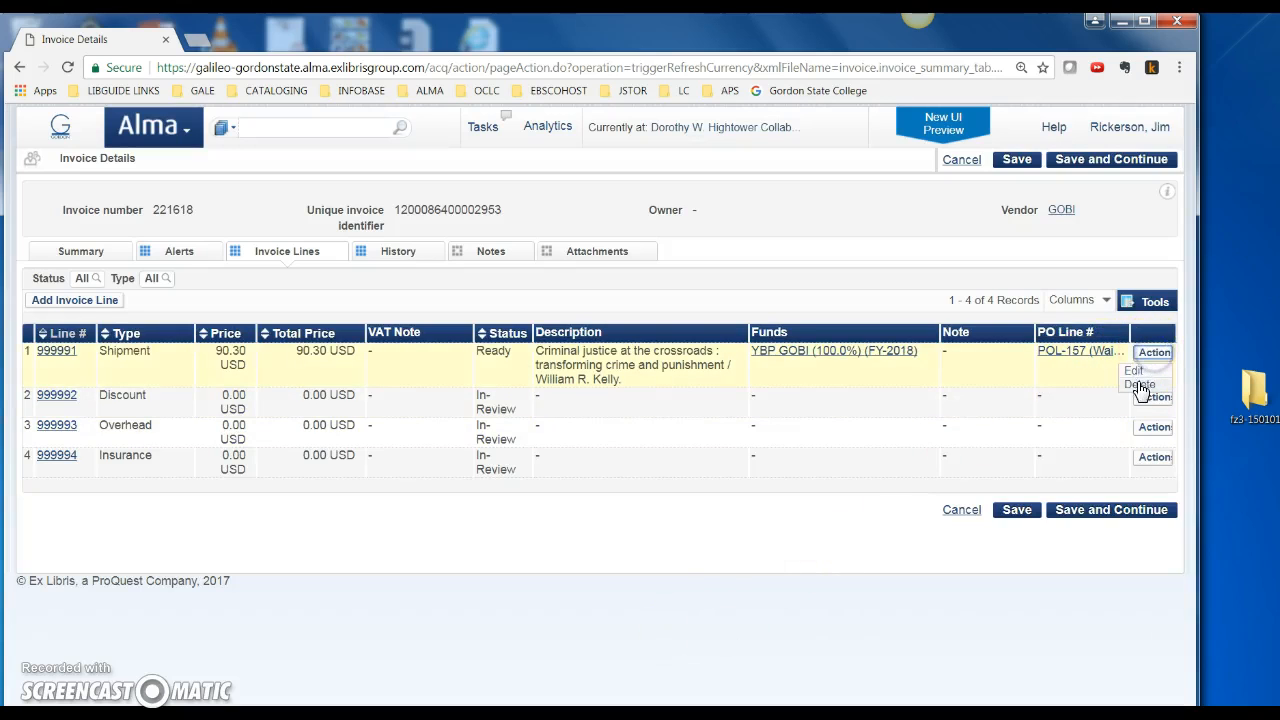
pyautogui.click(1140, 386)
pyautogui.click(897, 370)
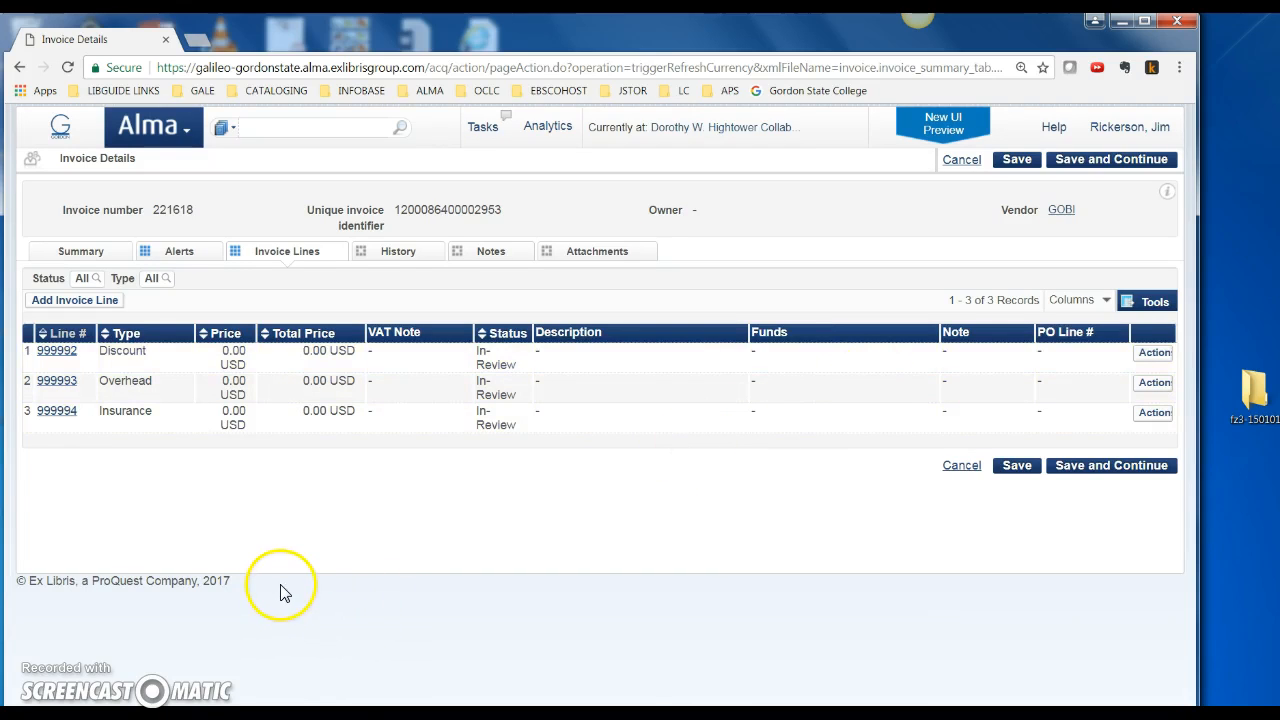
# Add a new invoice line with Type Regular and launch its PO line search
pyautogui.click(60, 303)
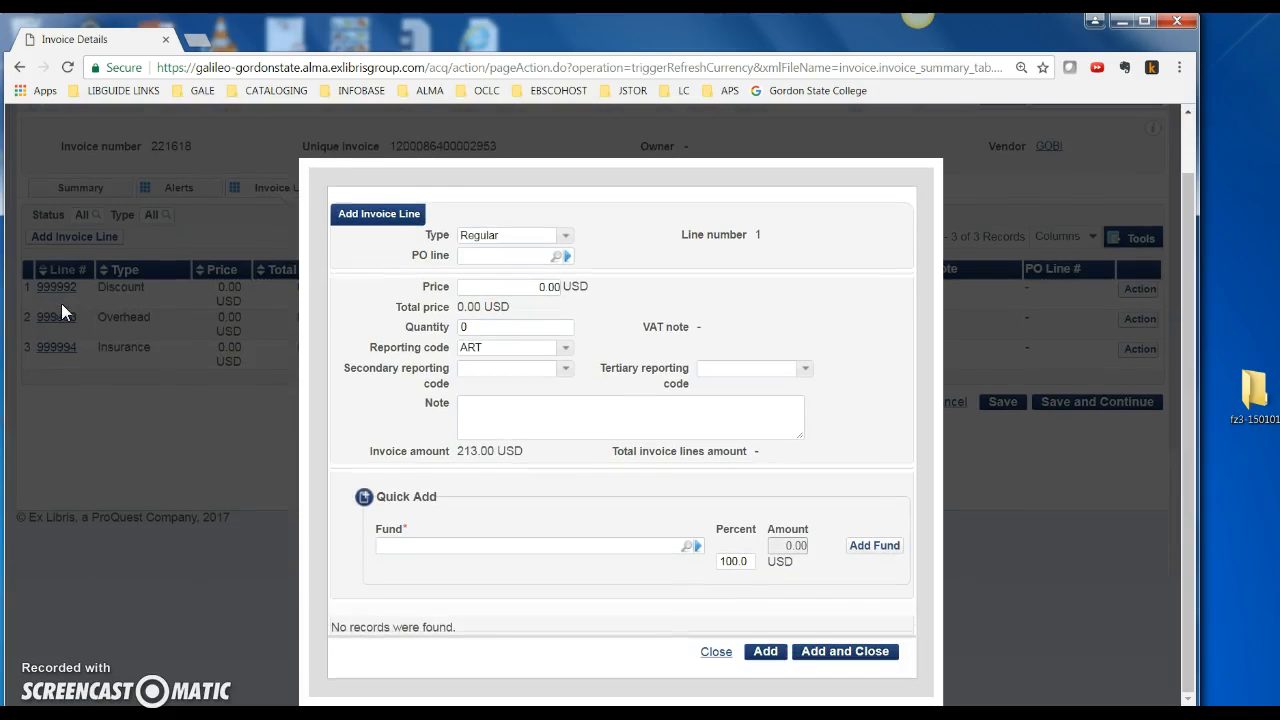
pyautogui.click(565, 236)
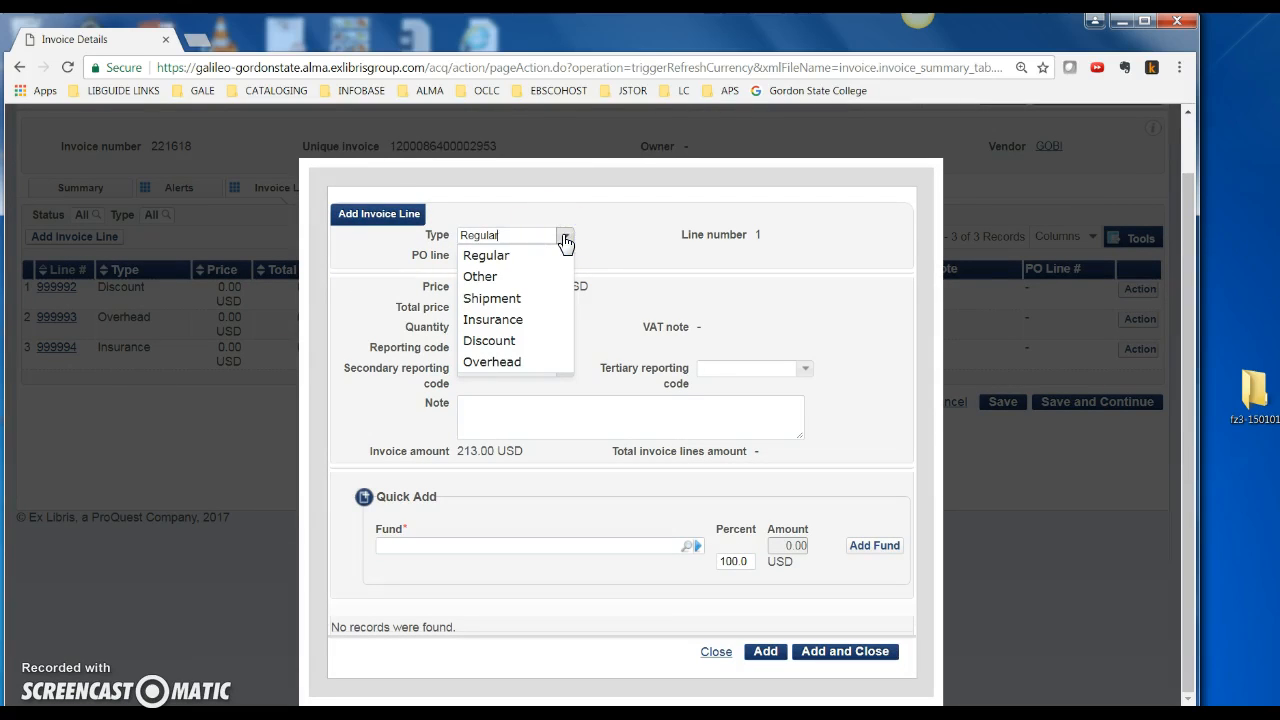
pyautogui.click(500, 262)
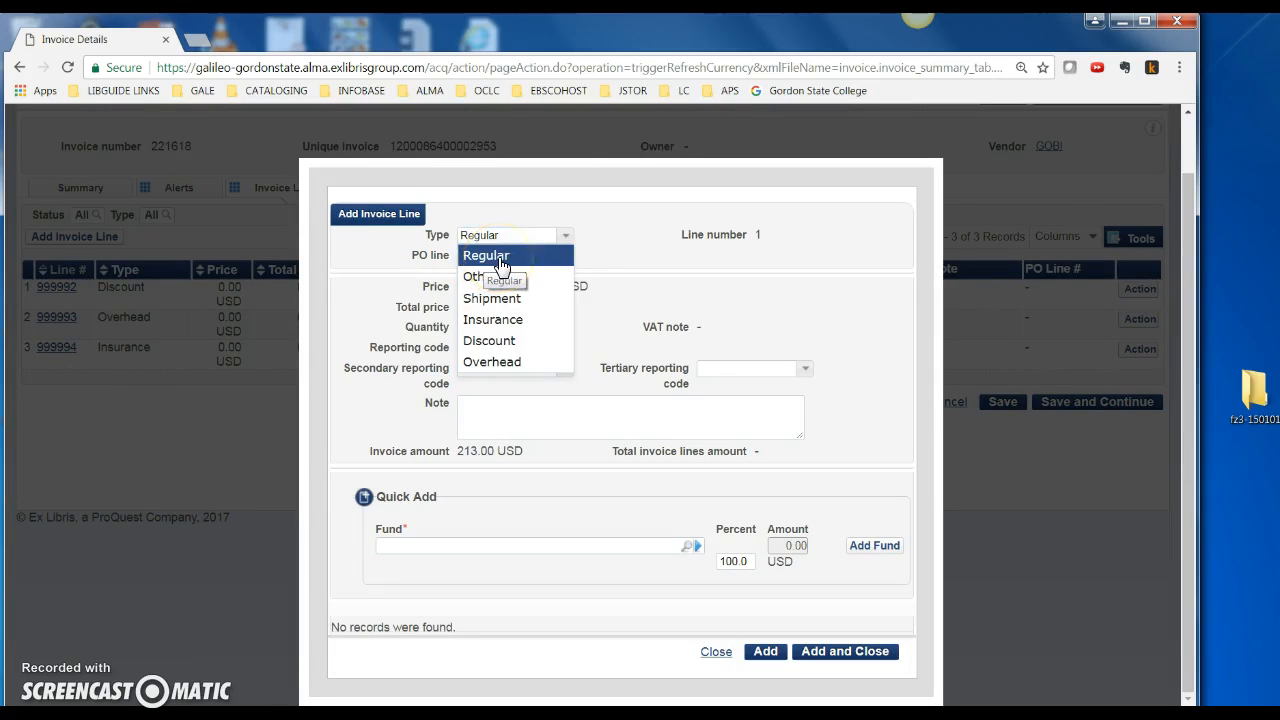
pyautogui.click(500, 262)
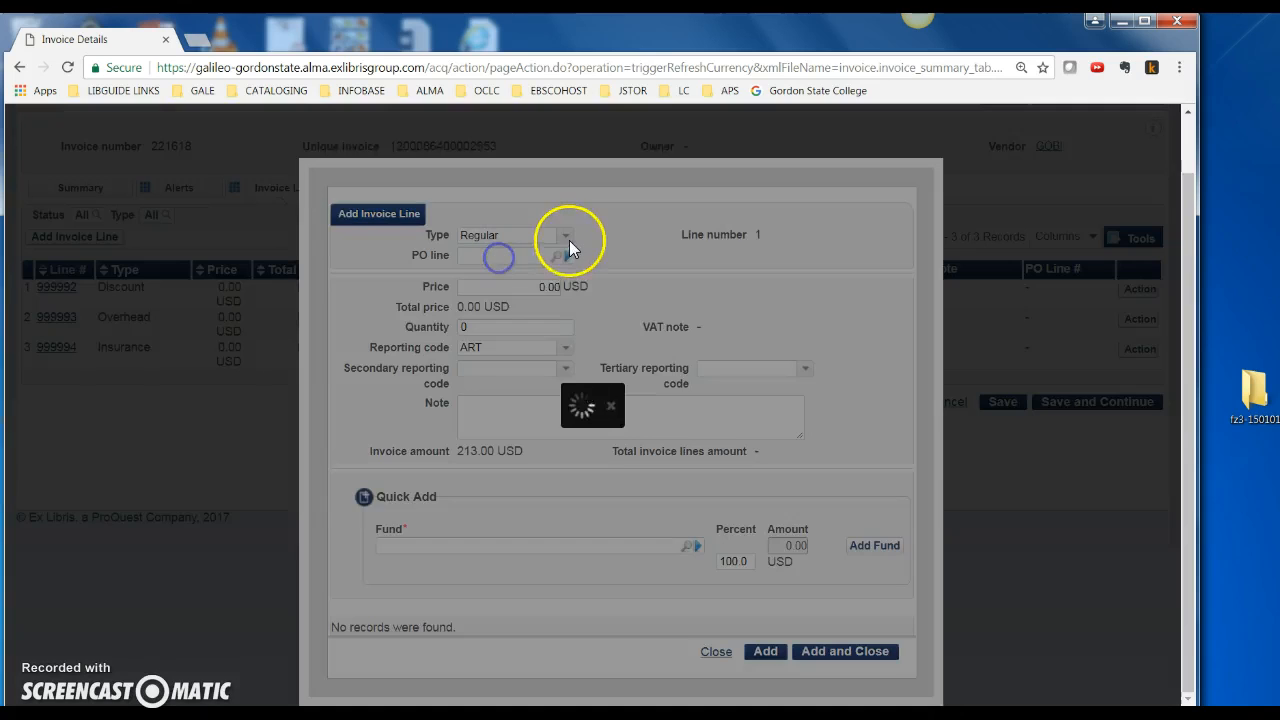
pyautogui.click(565, 236)
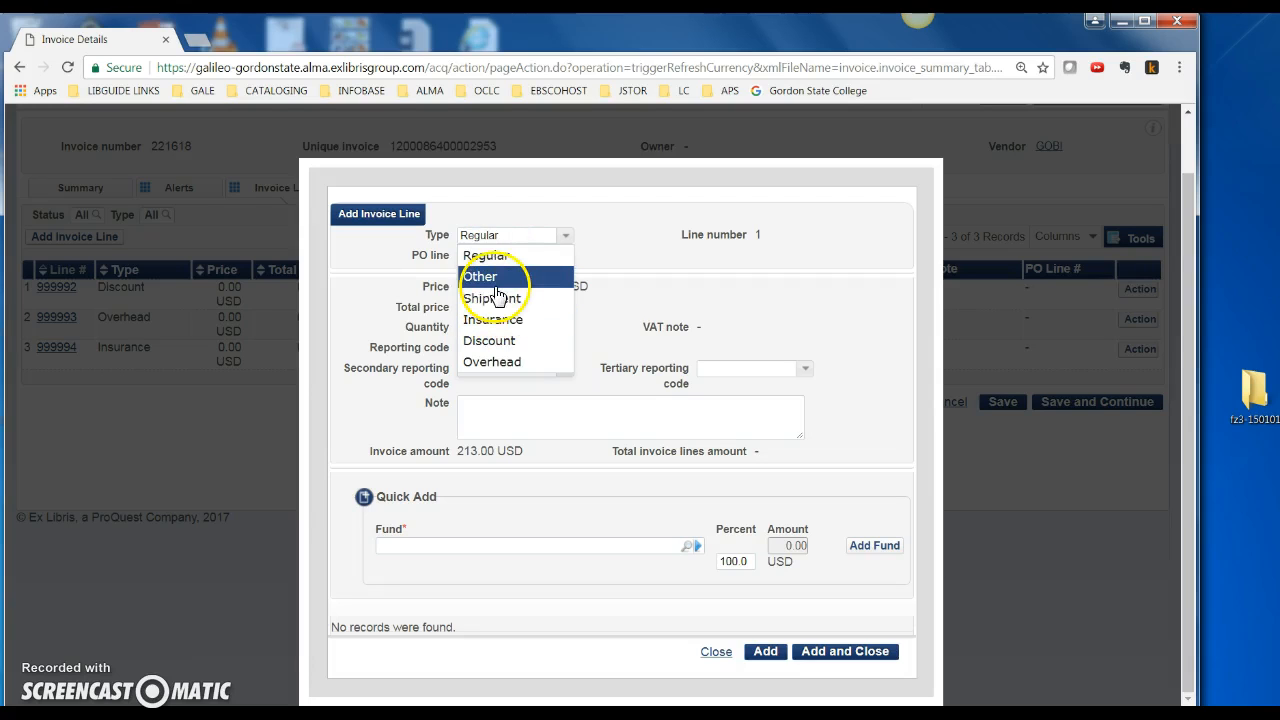
pyautogui.click(502, 260)
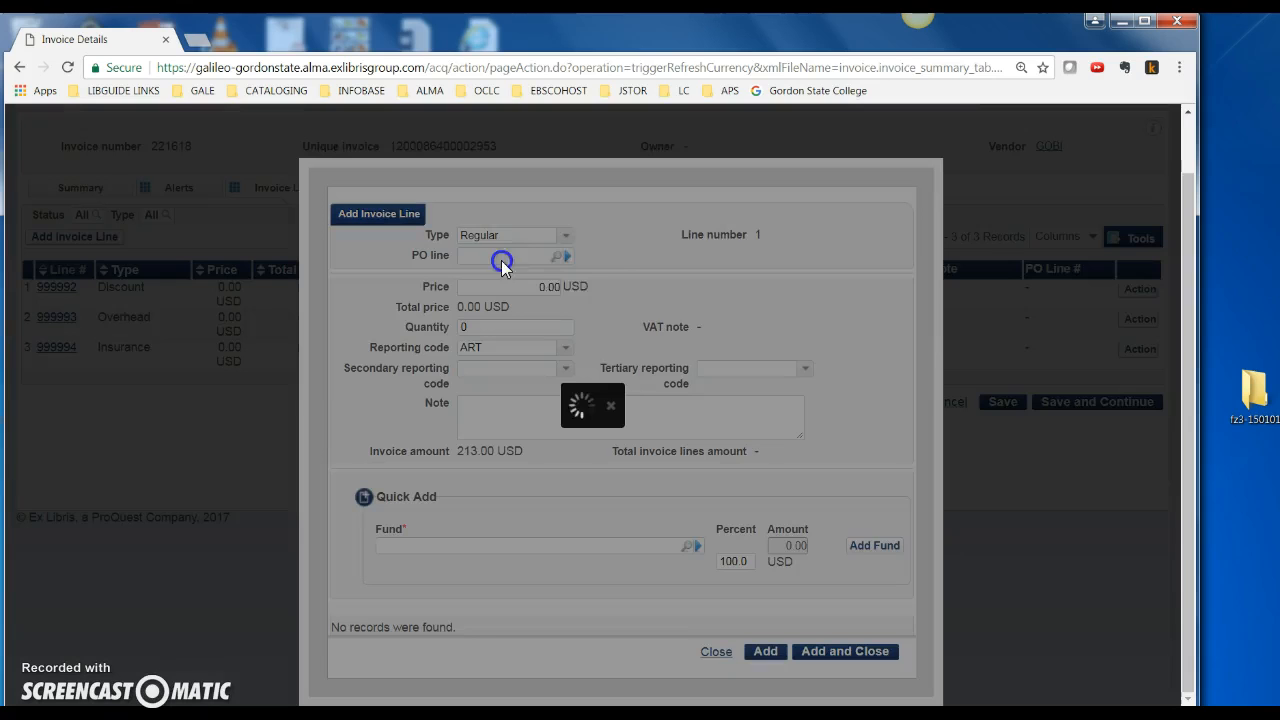
pyautogui.click(554, 257)
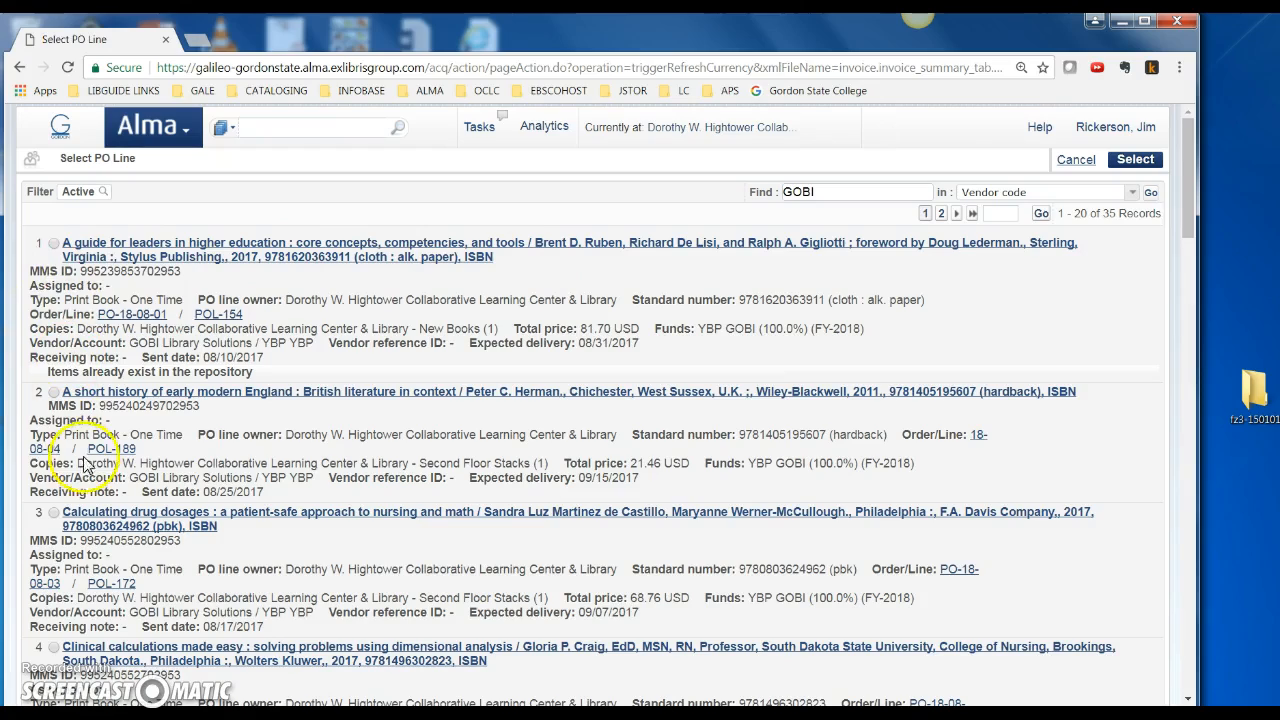
# Link the new line to POL-157, Criminal justice at the crossroads, at 90.30 USD
pyautogui.scroll(-3, 105, 492)
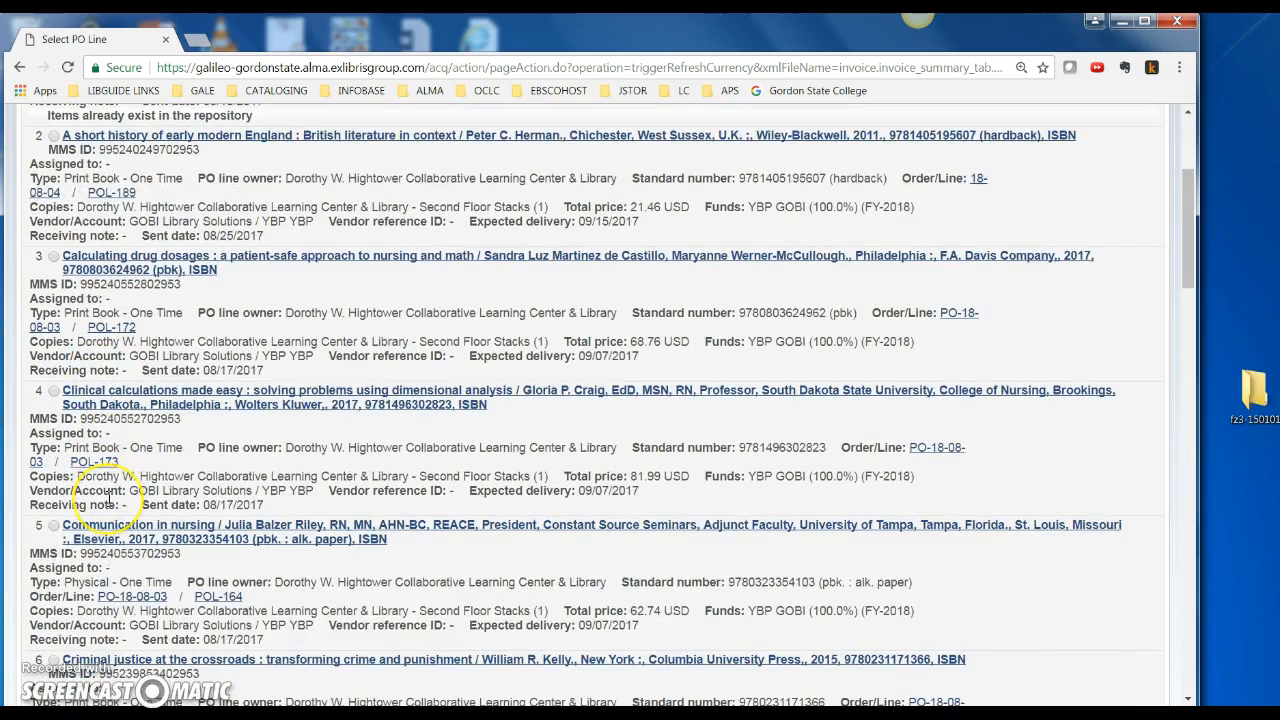
pyautogui.scroll(-2, 108, 500)
pyautogui.click(53, 489)
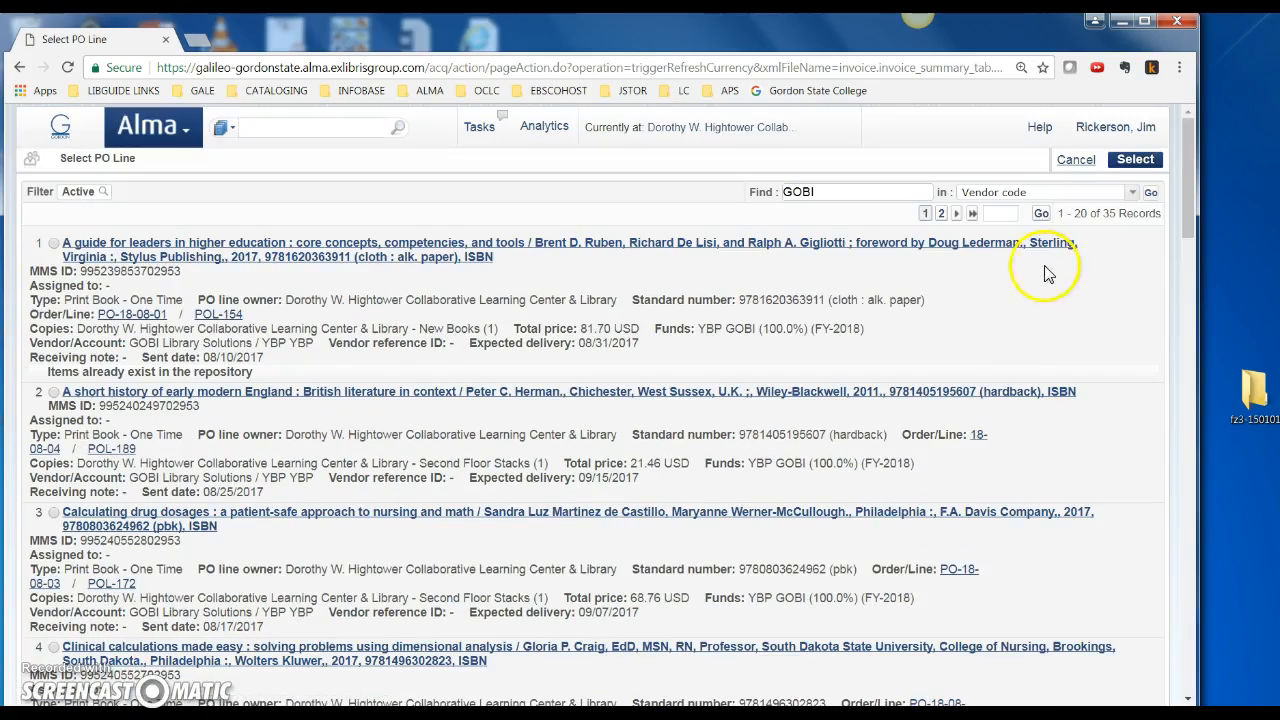
pyautogui.scroll(-4, 57, 551)
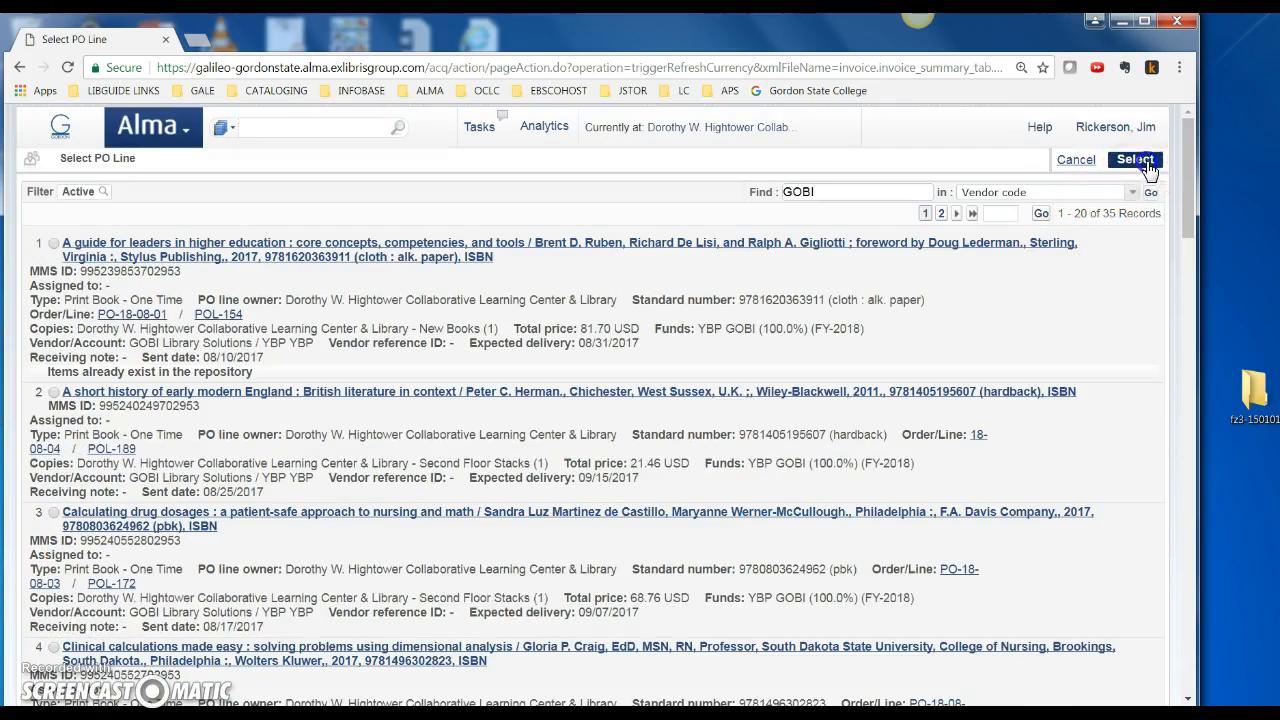
pyautogui.click(1135, 159)
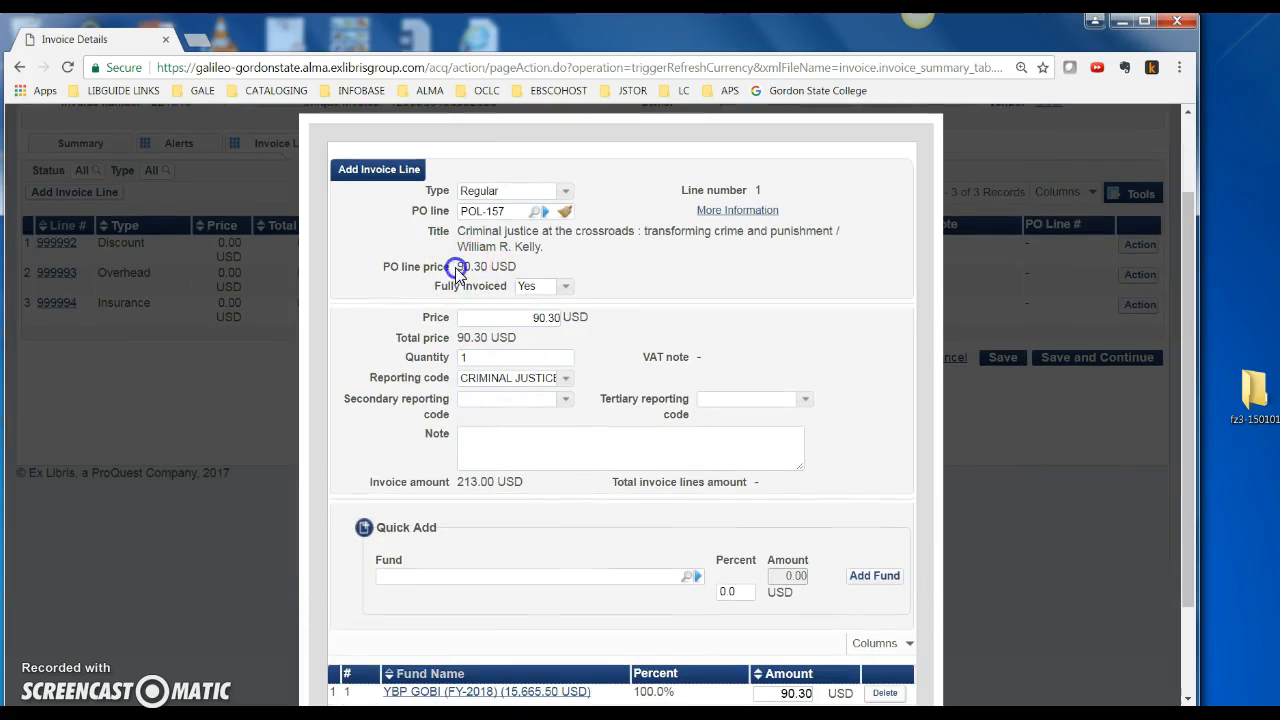
# Check the 90.30 USD price and keep Fully invoiced set to Yes
pyautogui.moveTo(455, 271); pyautogui.dragTo(515, 267)
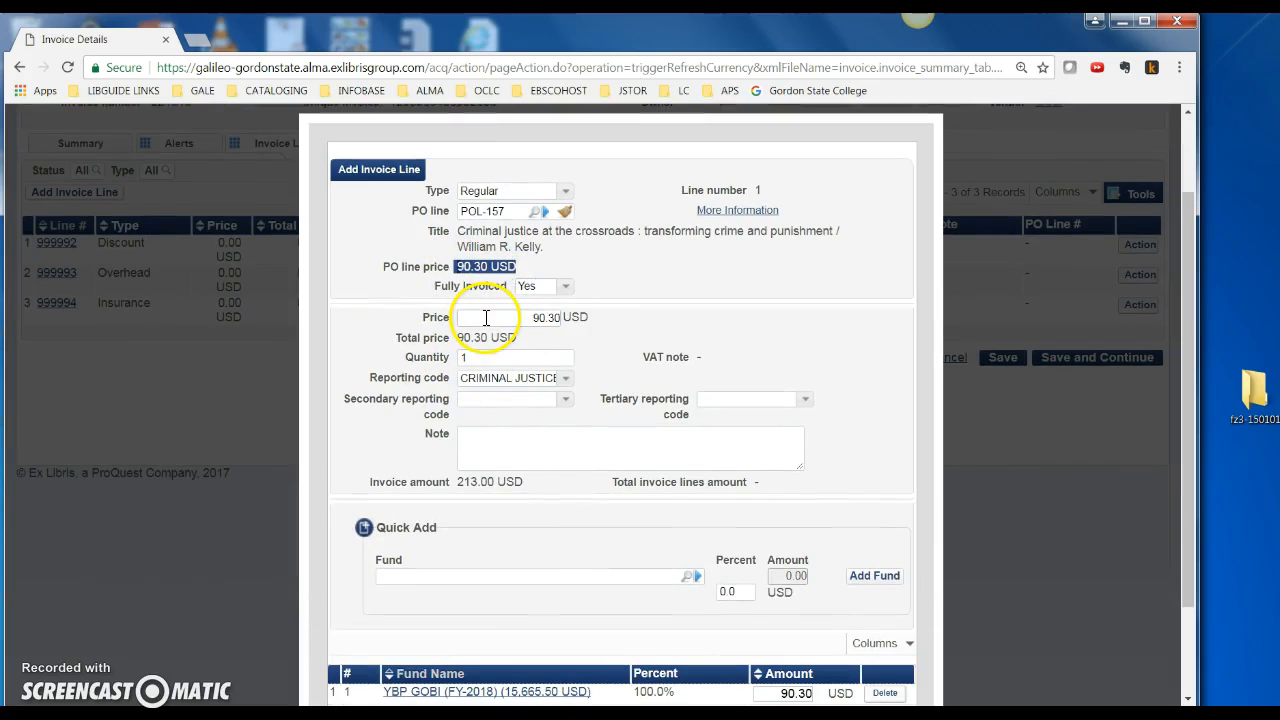
pyautogui.click(565, 286)
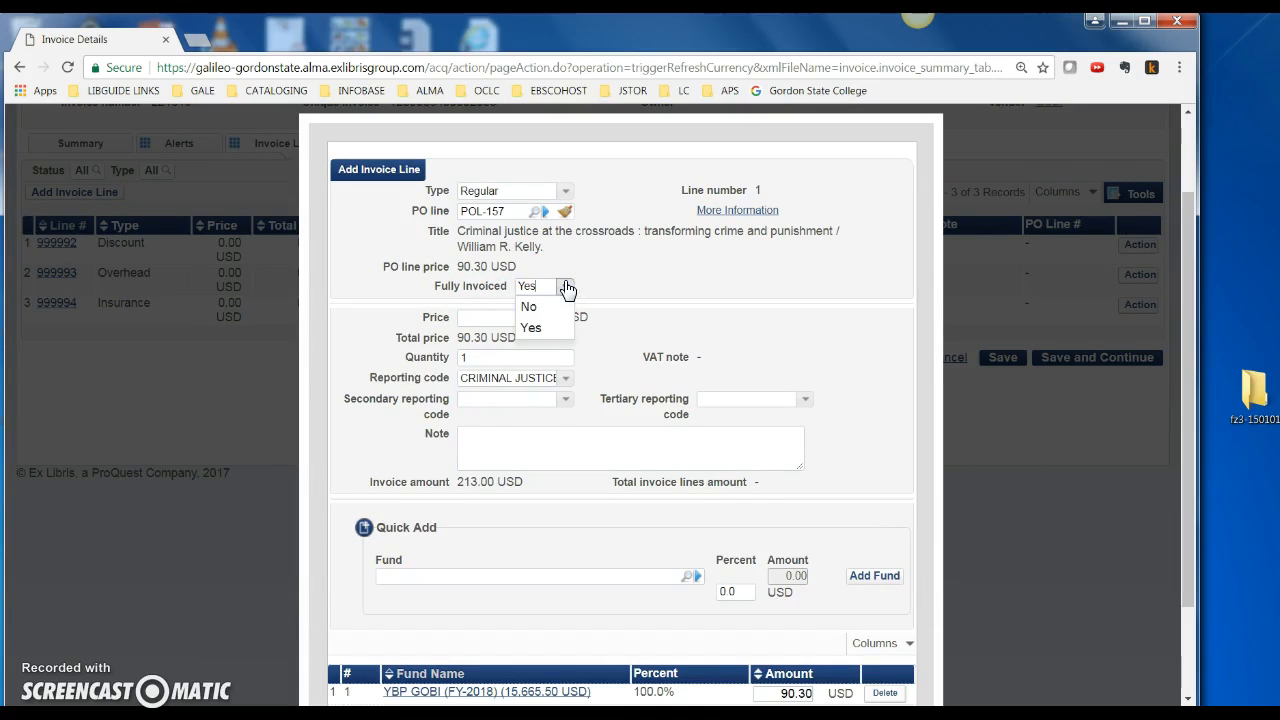
pyautogui.click(531, 328)
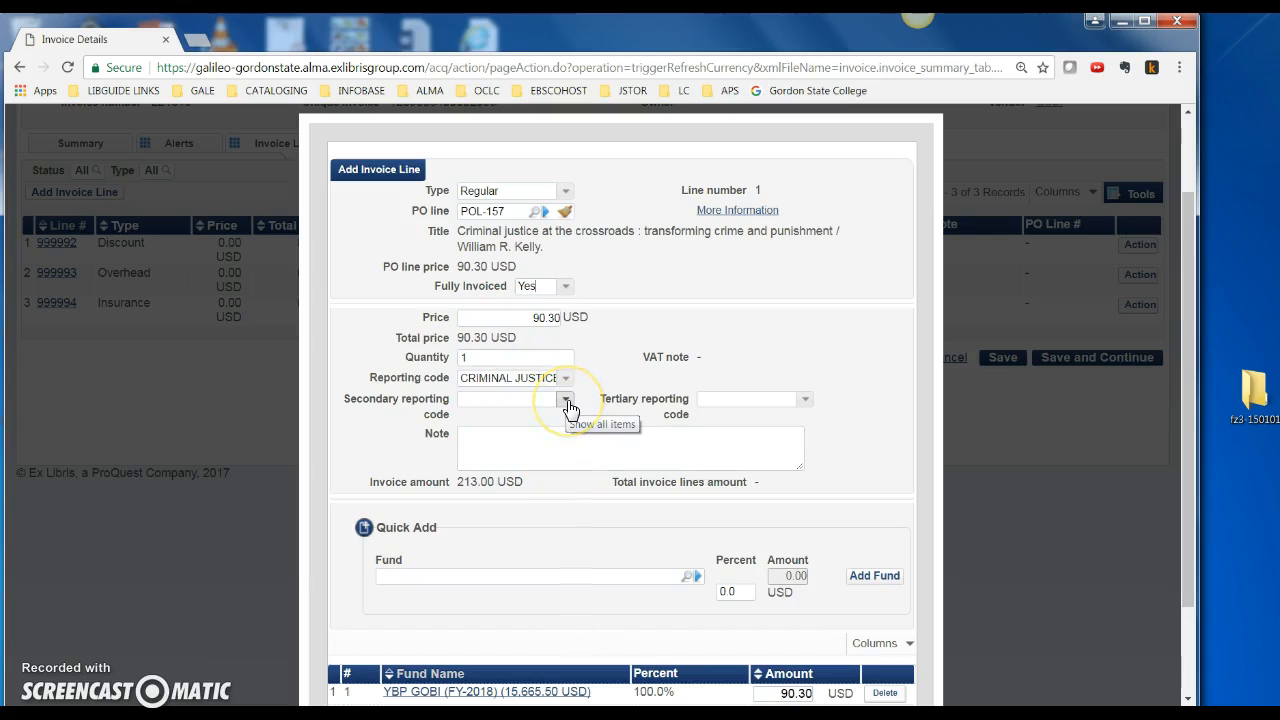
pyautogui.click(802, 404)
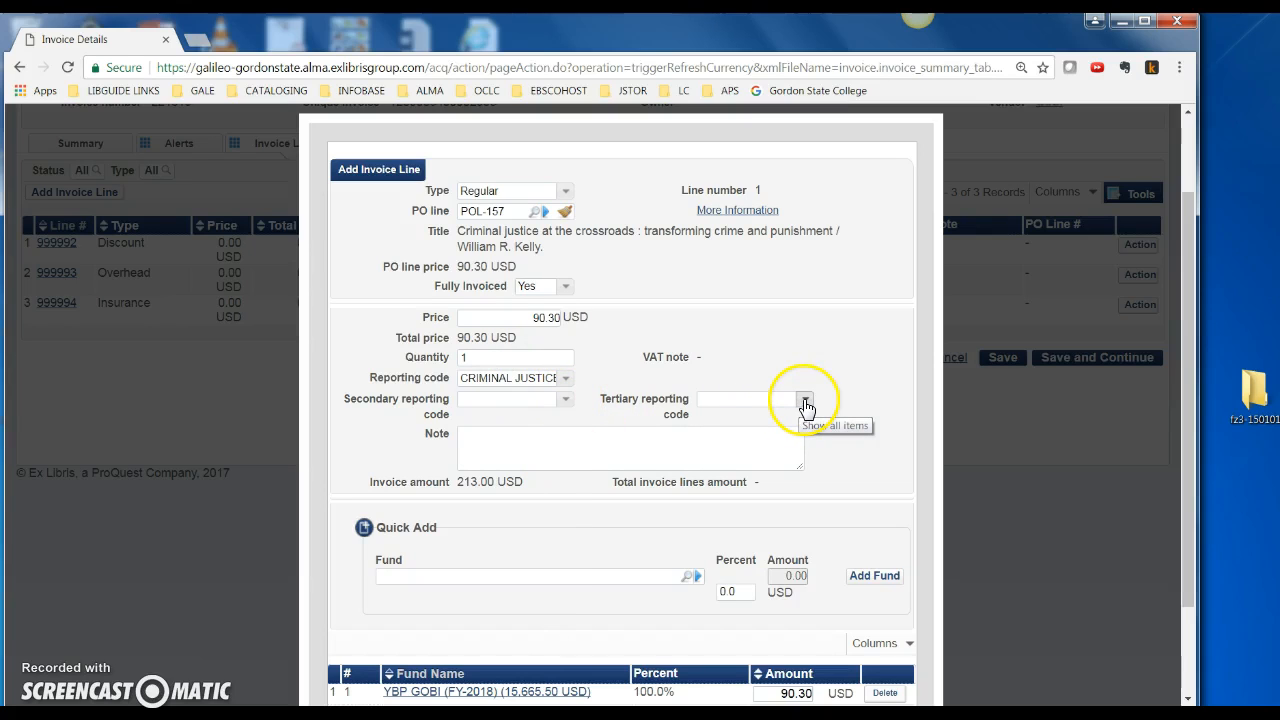
pyautogui.click(566, 384)
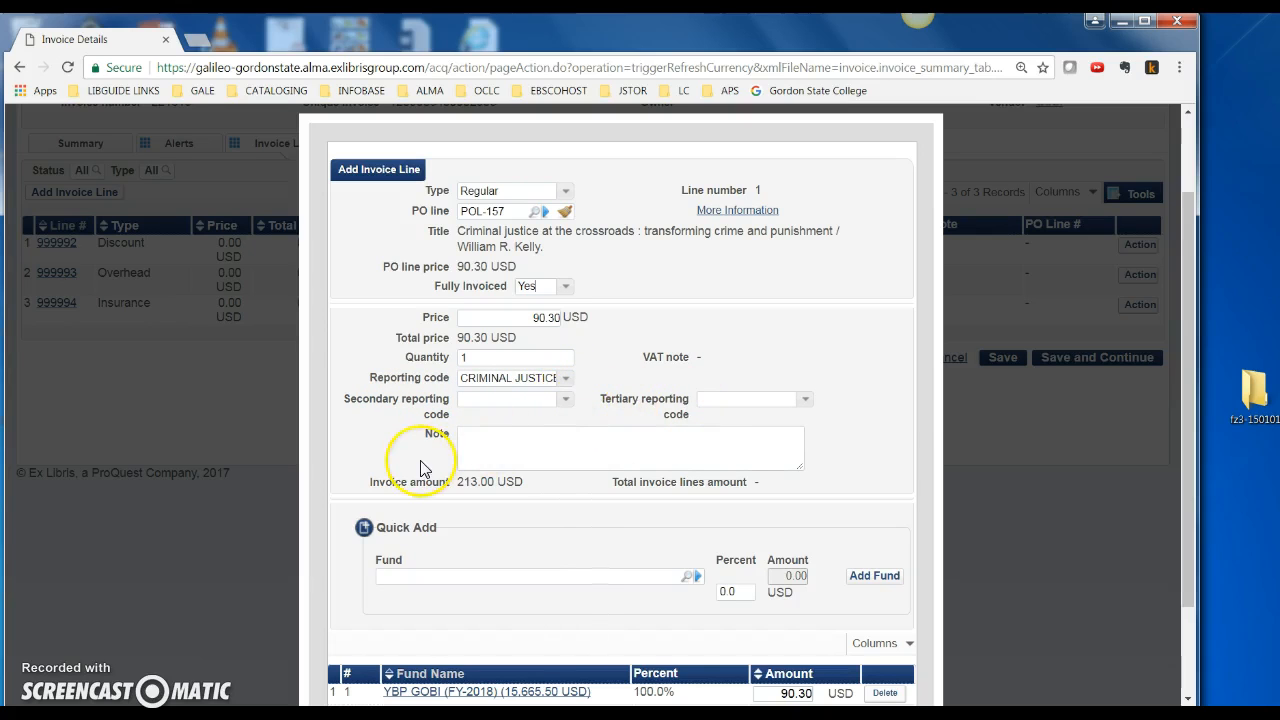
pyautogui.scroll(-2, 420, 468)
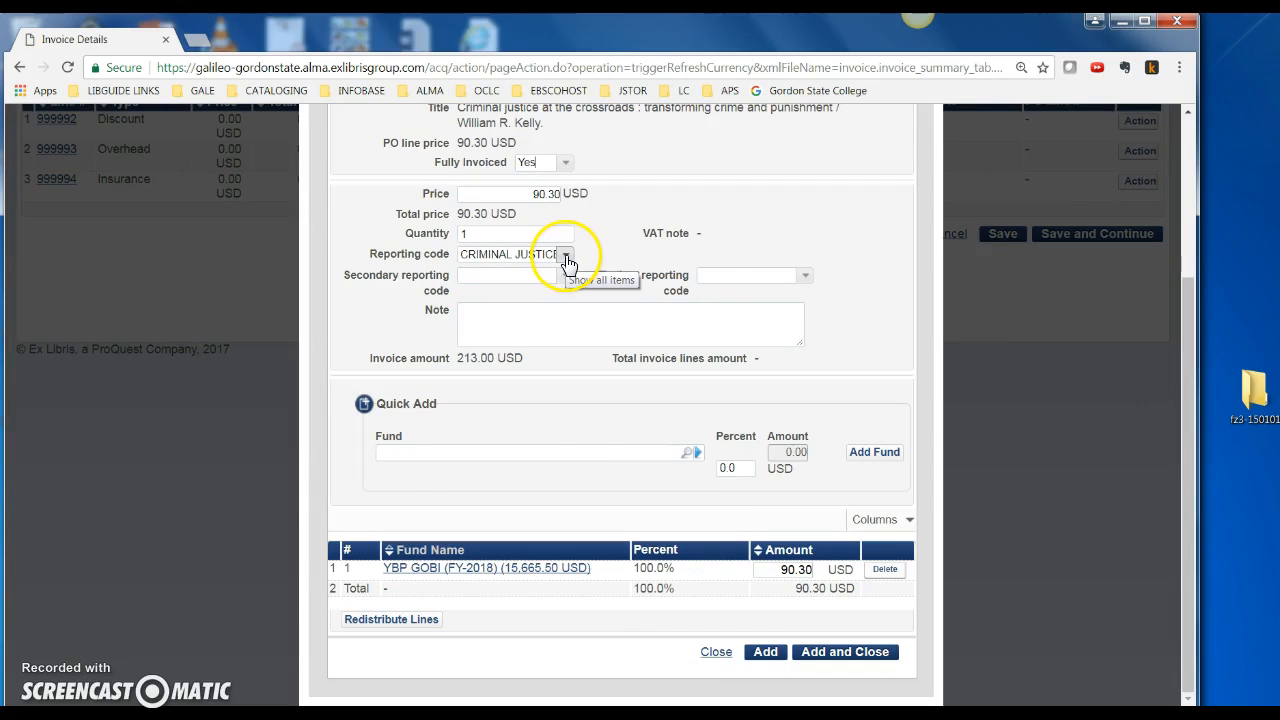
# Set reporting code CRIMINAL JUSTICE and charge the line to the YBP GOBI fund
pyautogui.click(566, 257)
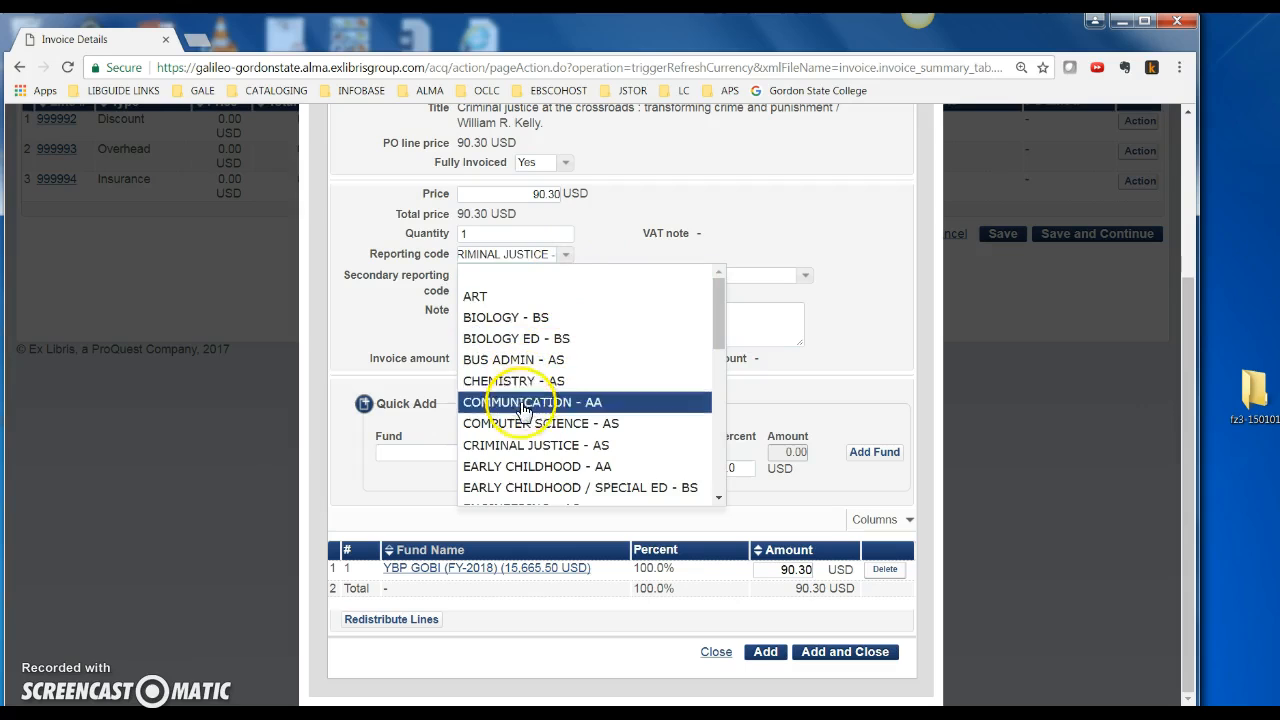
pyautogui.click(606, 446)
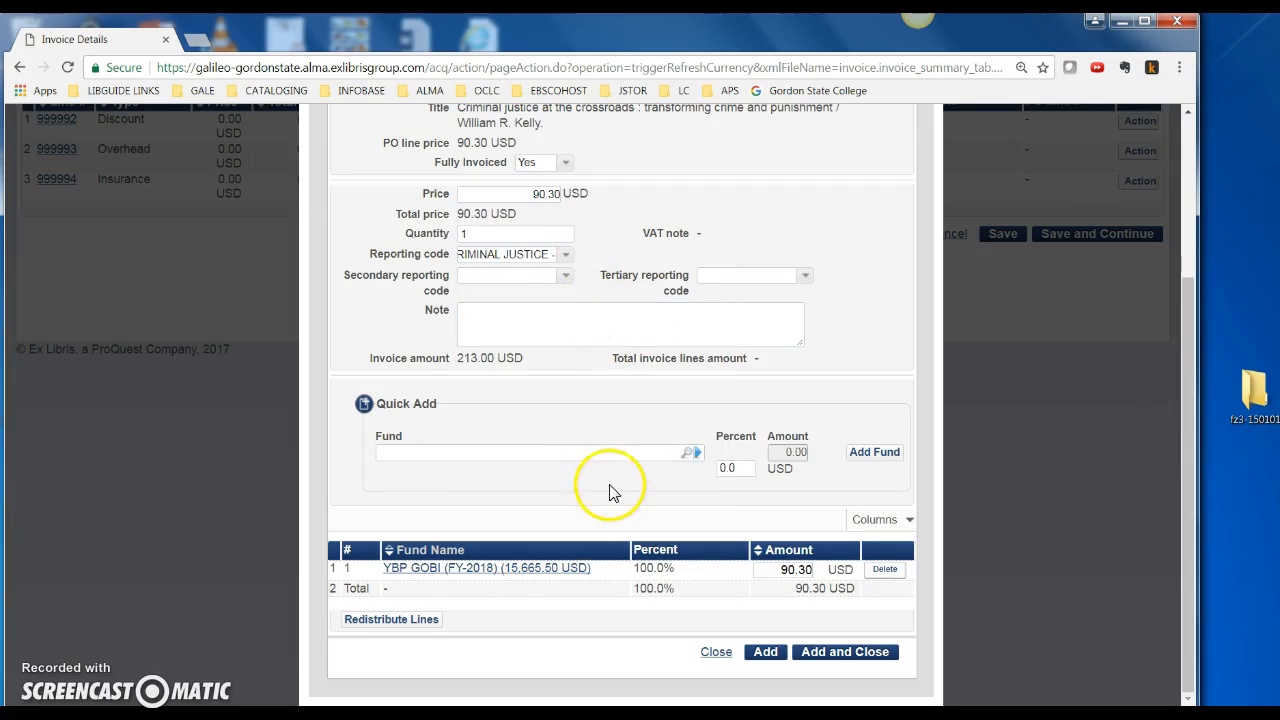
pyautogui.click(690, 456)
pyautogui.click(59, 293)
pyautogui.click(1145, 333)
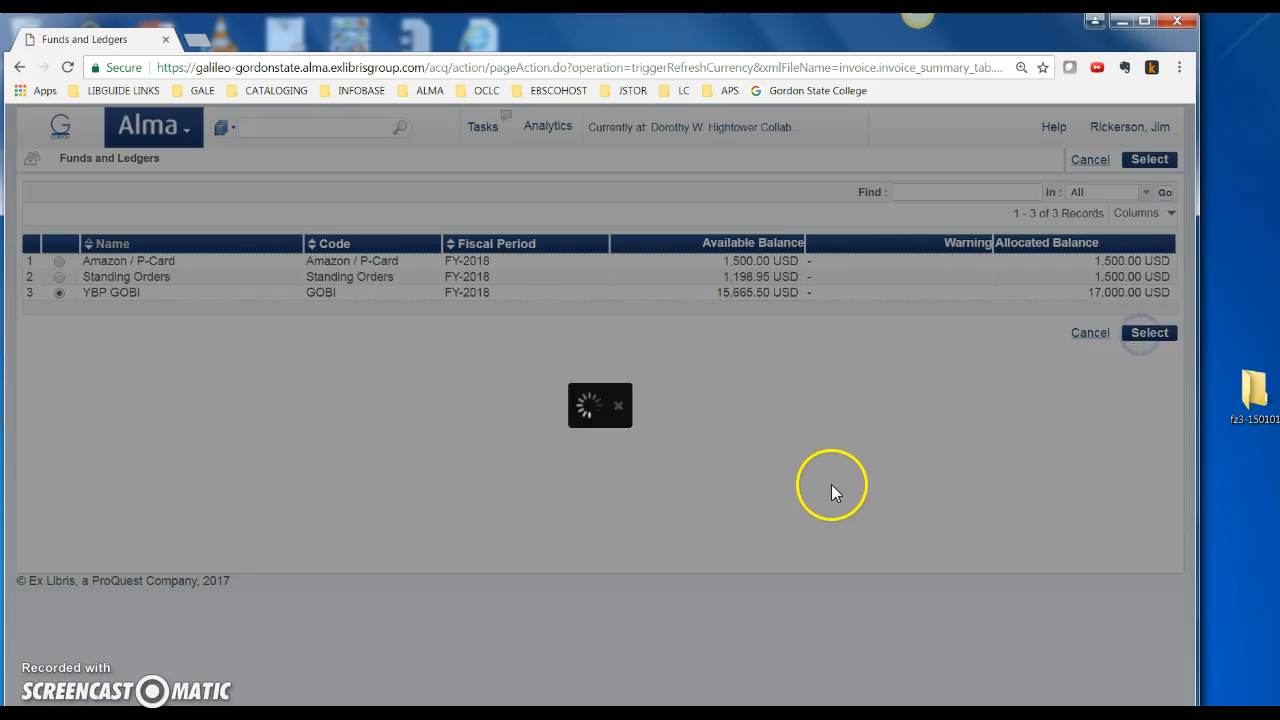
# Save line 1 at 90.30 USD and add it, opening a blank line 2
pyautogui.scroll(-2, 862, 582)
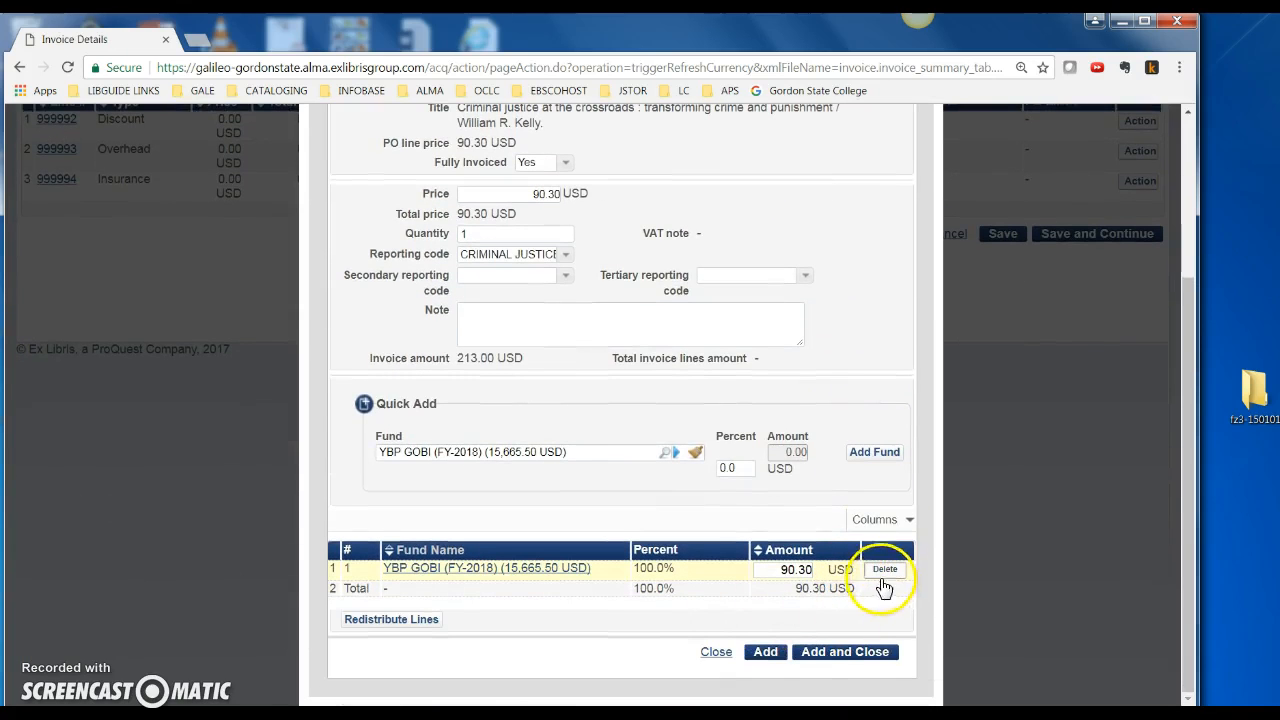
pyautogui.click(836, 656)
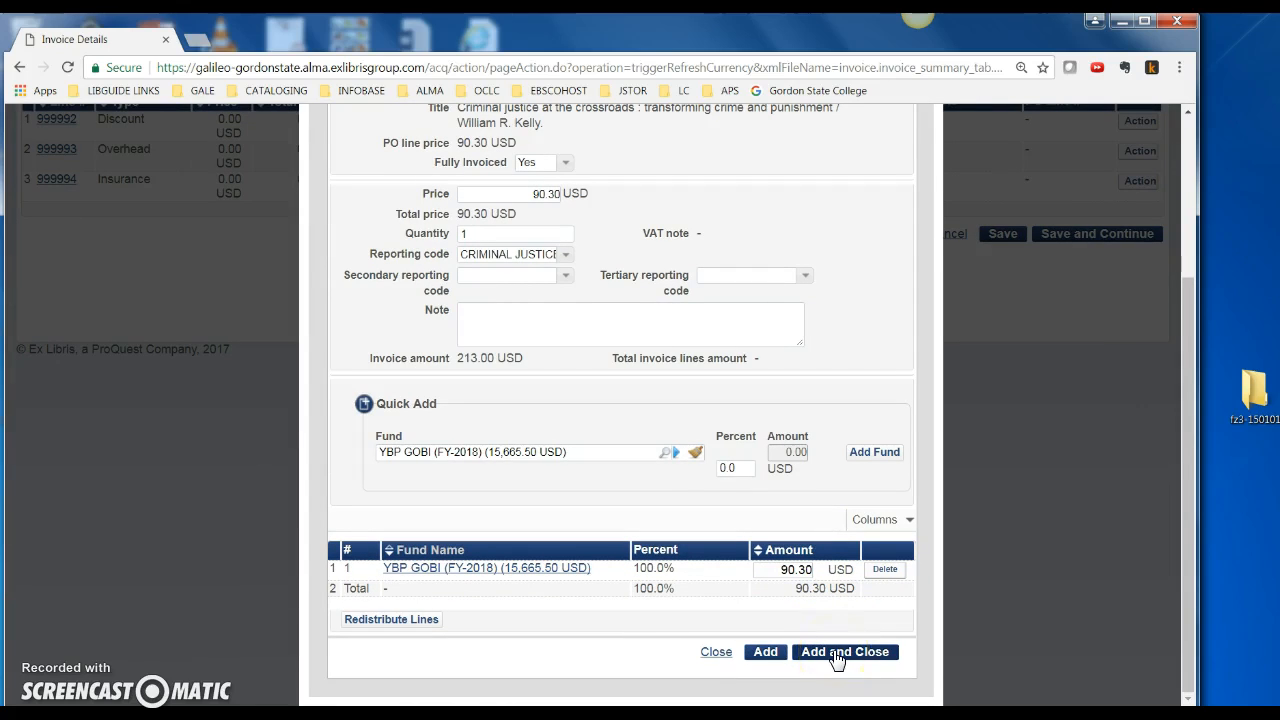
pyautogui.click(765, 654)
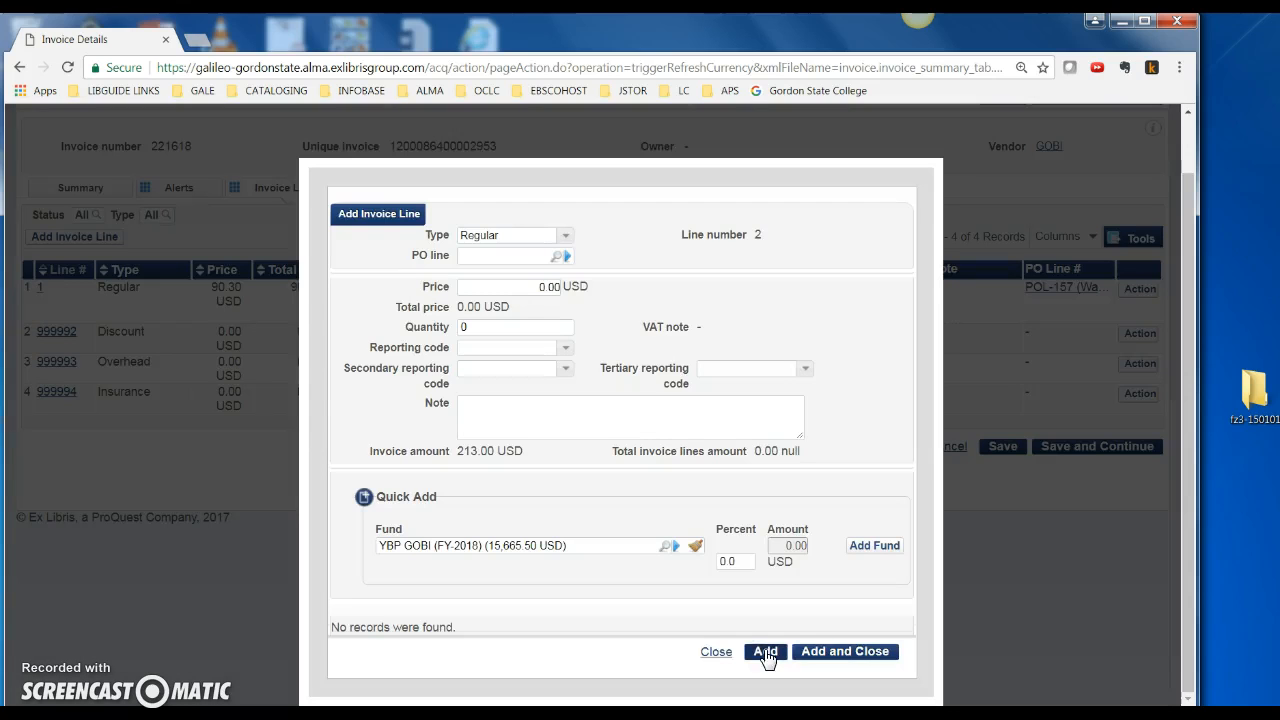
# Link line 2 to POL-154, A guide for leaders in higher education, at 81.70 USD
pyautogui.click(561, 257)
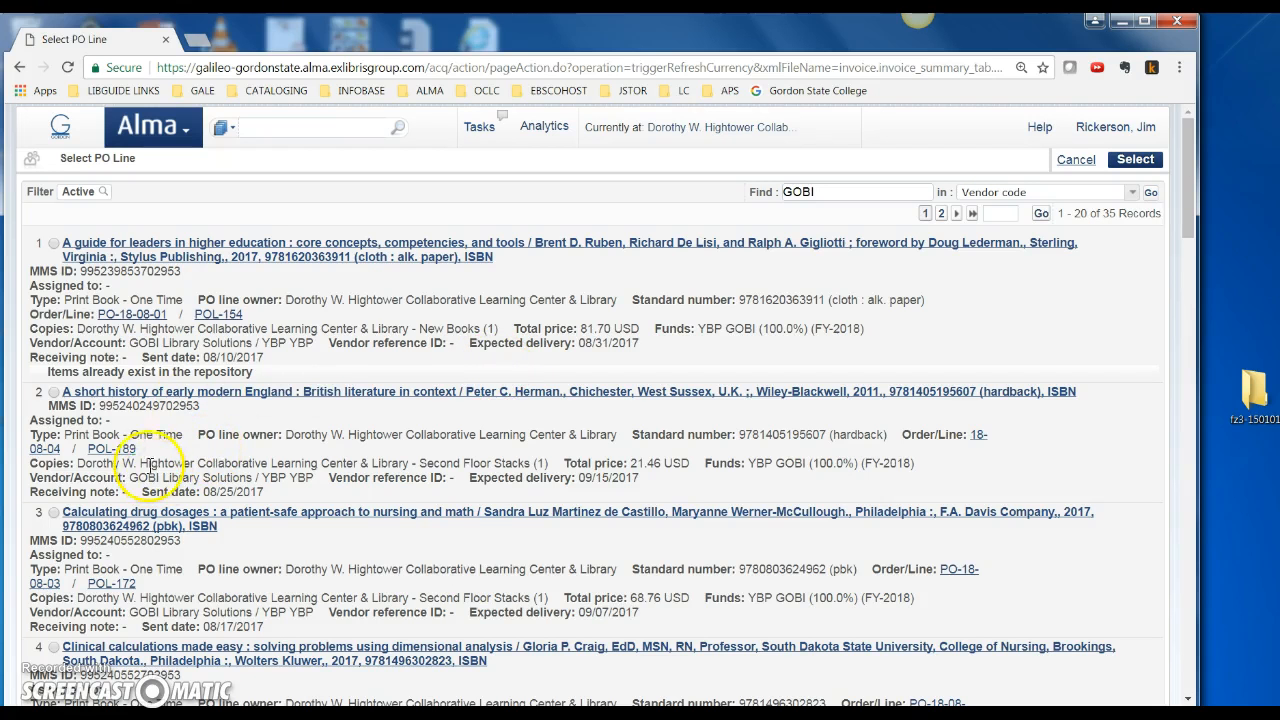
pyautogui.click(55, 244)
pyautogui.click(1135, 160)
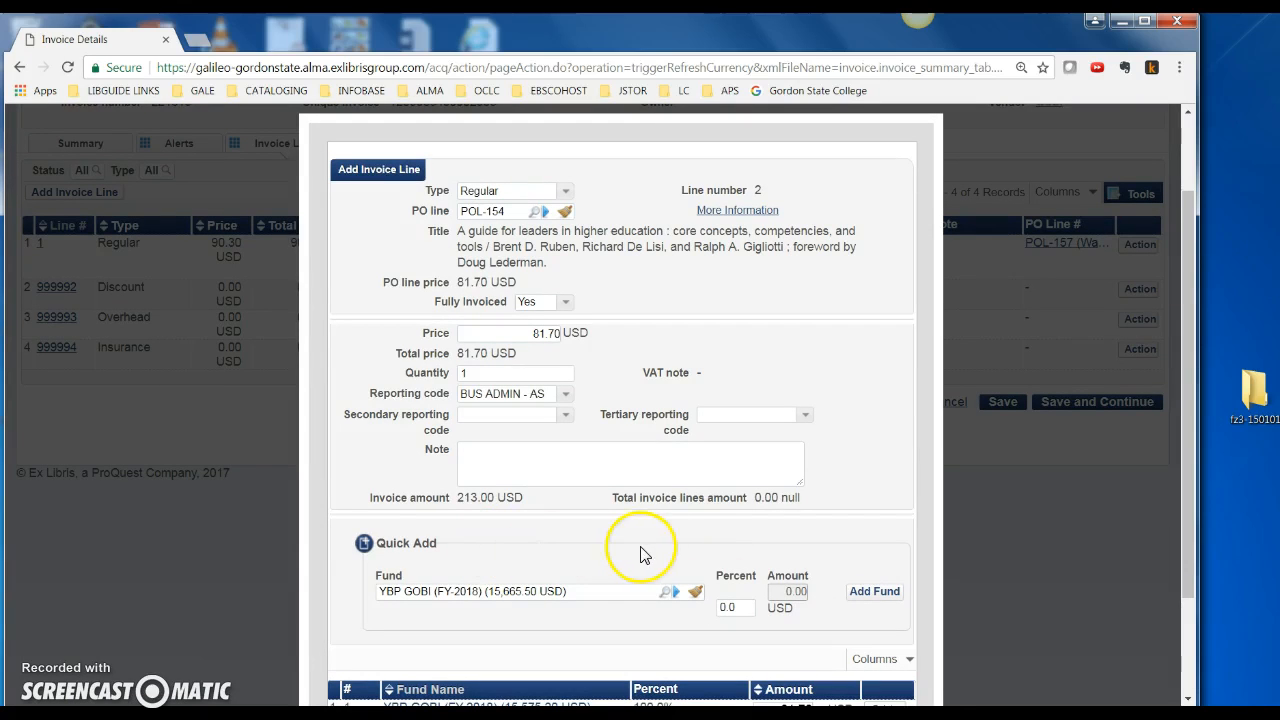
# Add the YBP GOBI fund at 81.70 USD to line 2 and add the line, opening line 3
pyautogui.scroll(-1, 660, 560)
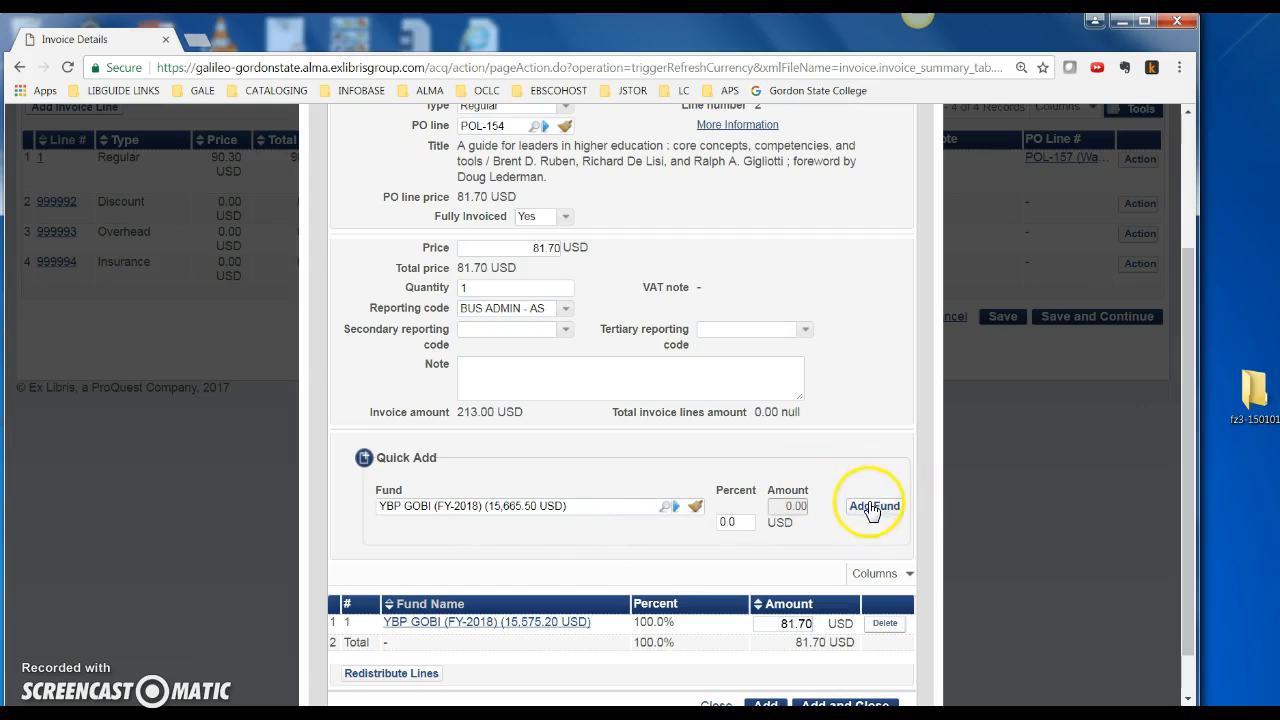
pyautogui.click(487, 506)
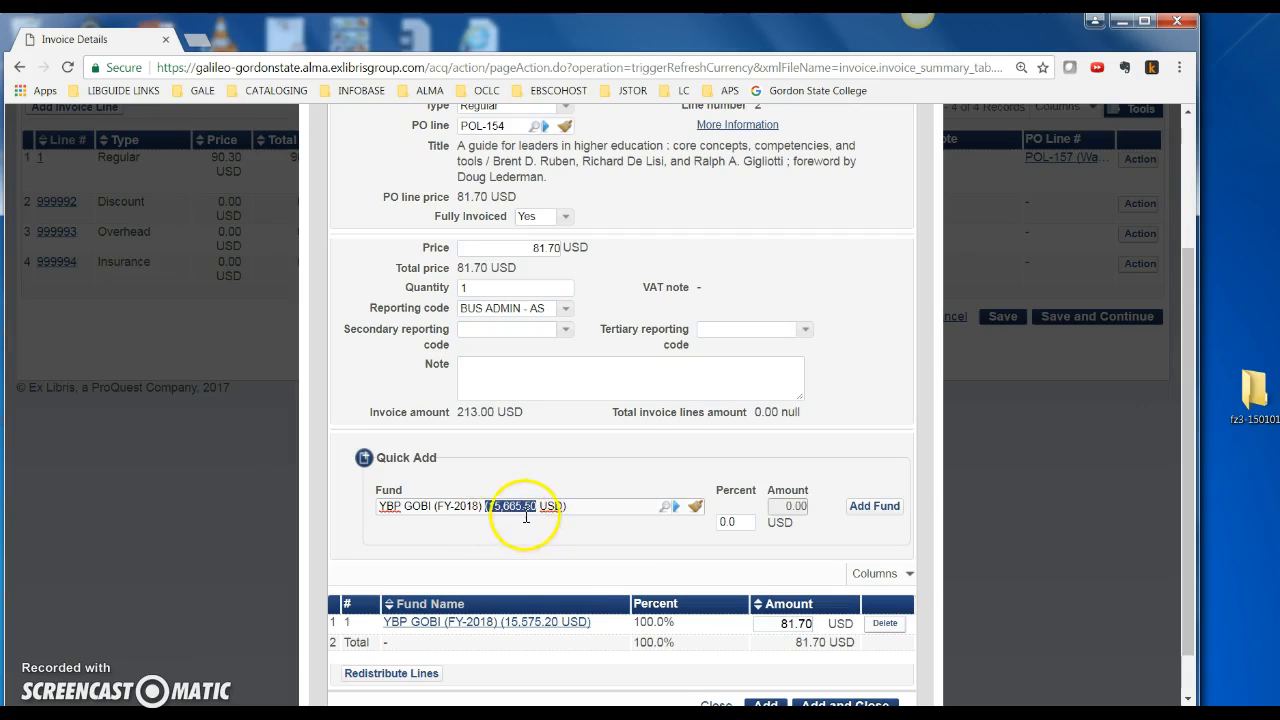
pyautogui.click(870, 507)
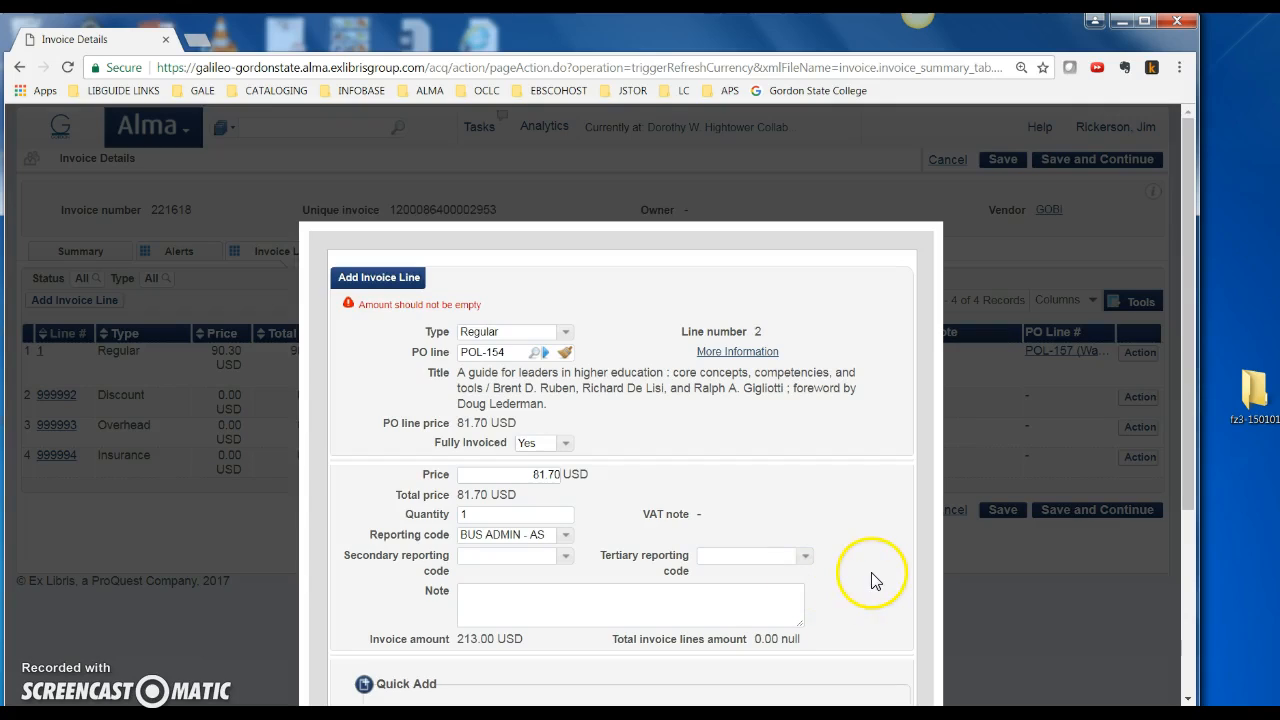
pyautogui.scroll(-1, 869, 573)
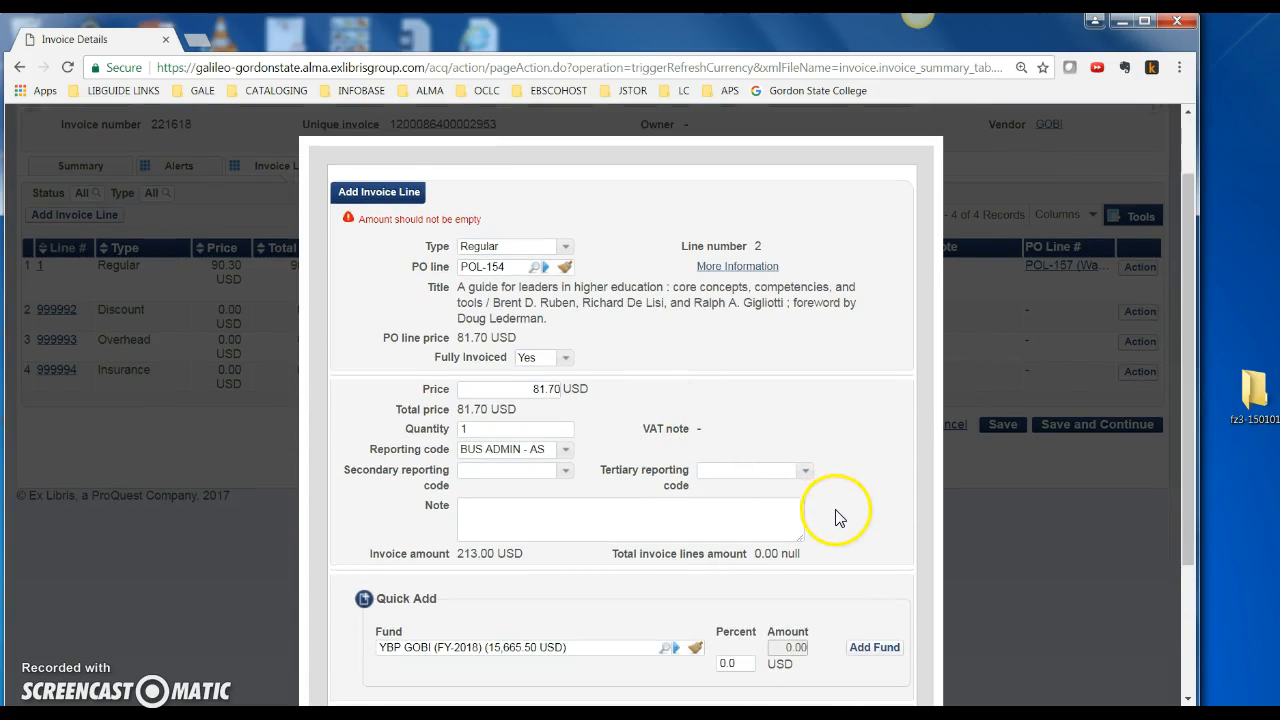
pyautogui.scroll(-1, 837, 514)
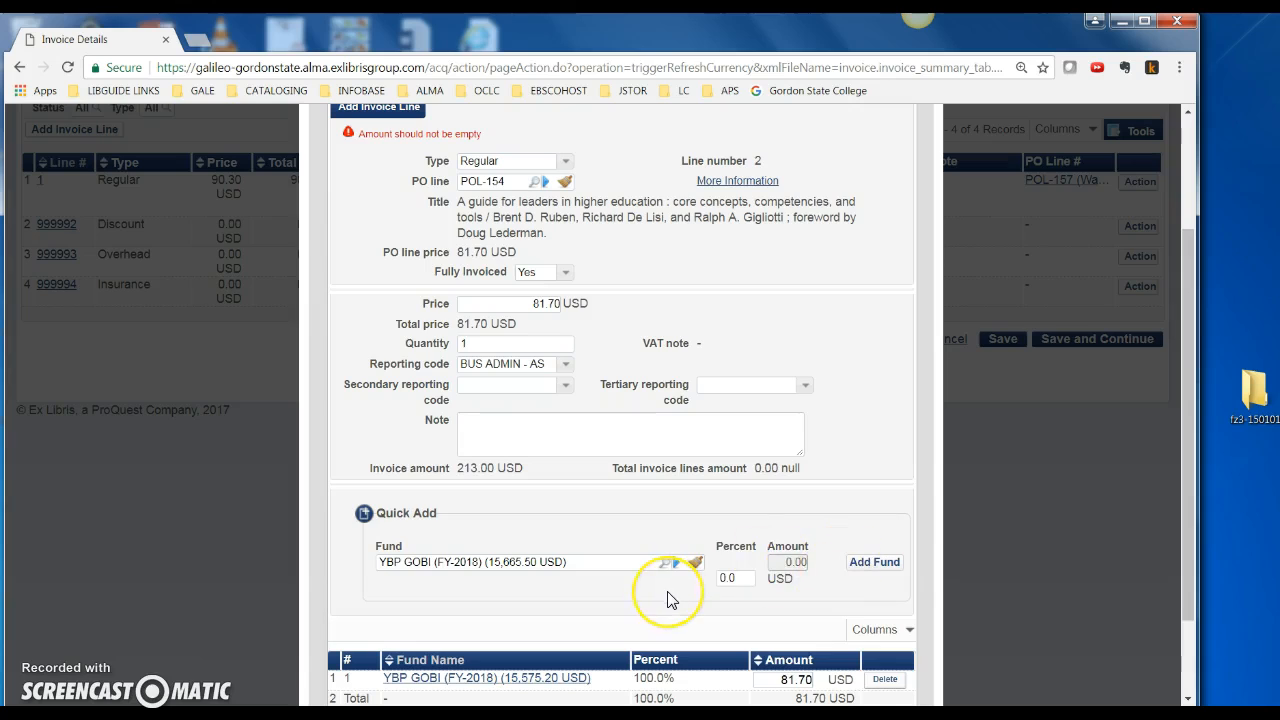
pyautogui.scroll(-2, 655, 588)
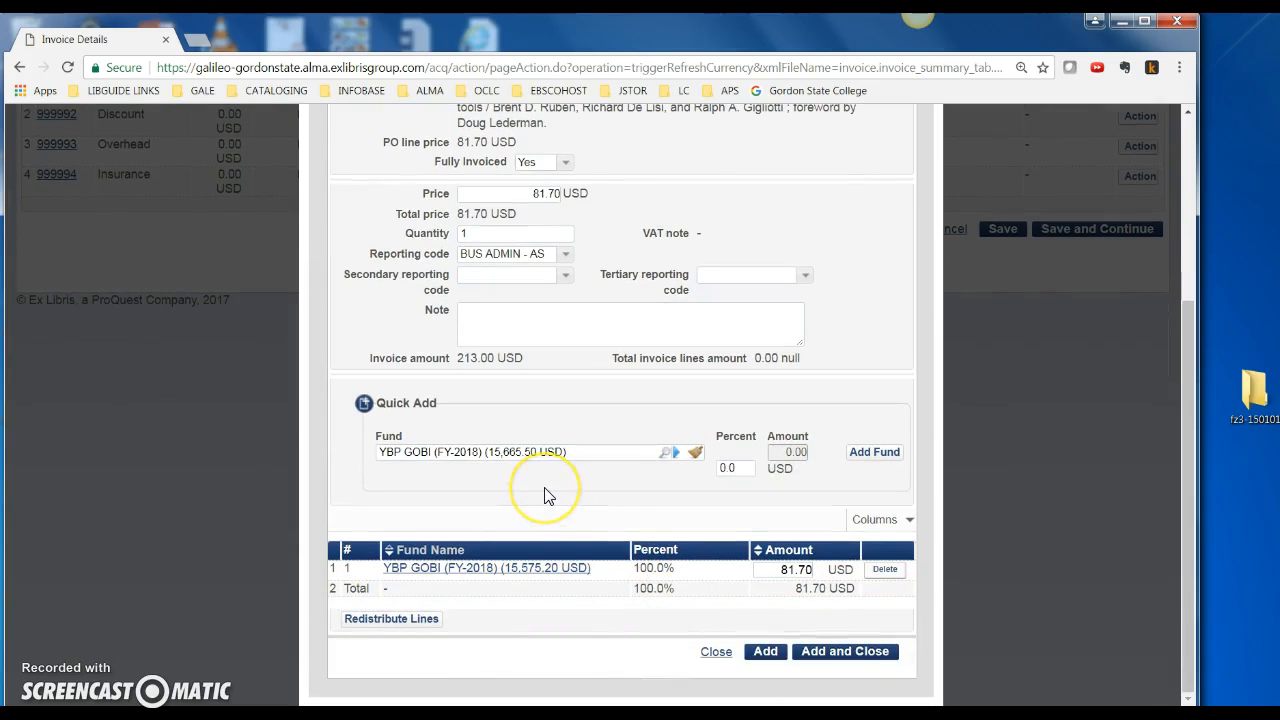
pyautogui.click(765, 651)
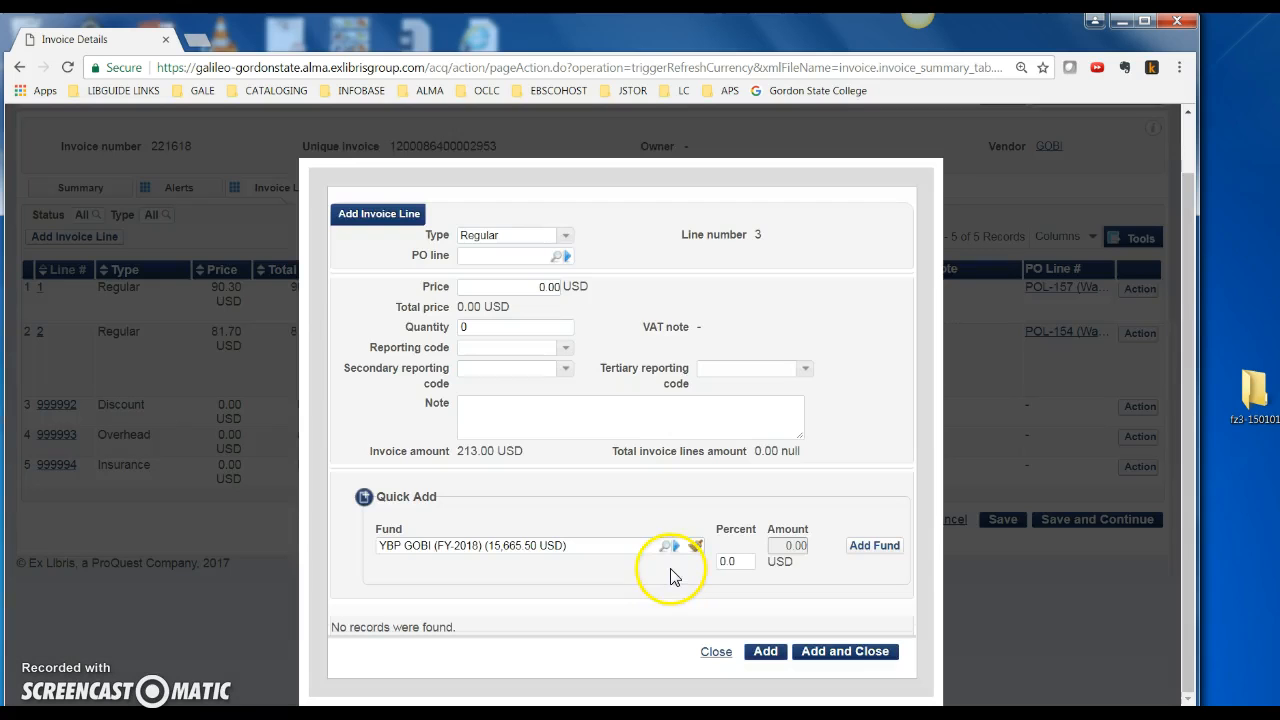
# Link line 3 to POL-151, Pachamama tales, priced 40.00 USD
pyautogui.click(554, 256)
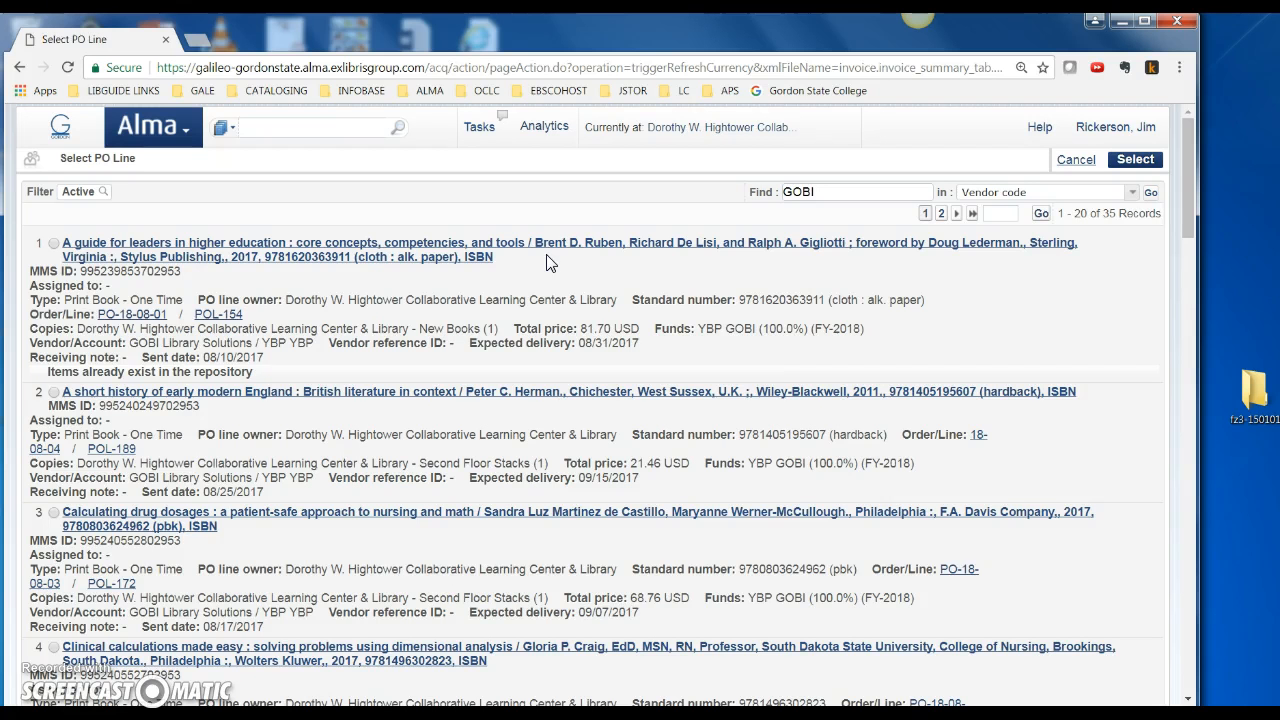
pyautogui.scroll(-2, 171, 512)
pyautogui.scroll(-3, 171, 516)
pyautogui.scroll(-7, 171, 527)
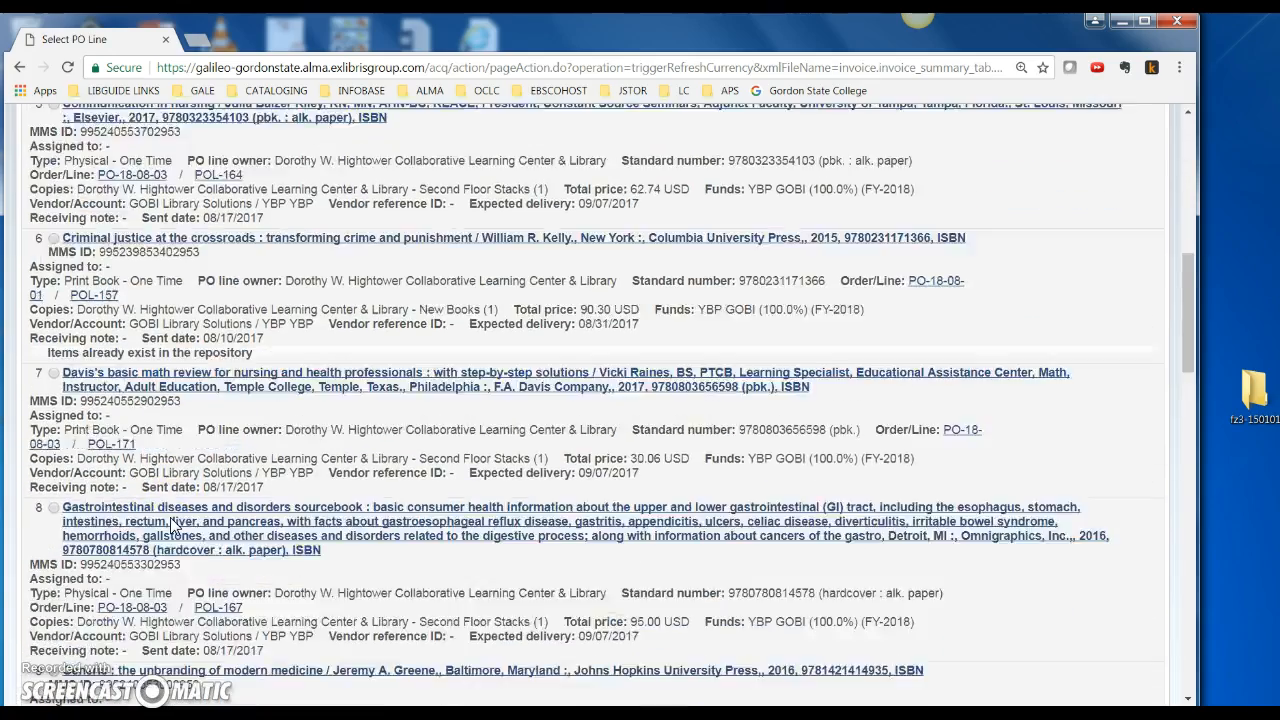
pyautogui.scroll(-5, 172, 525)
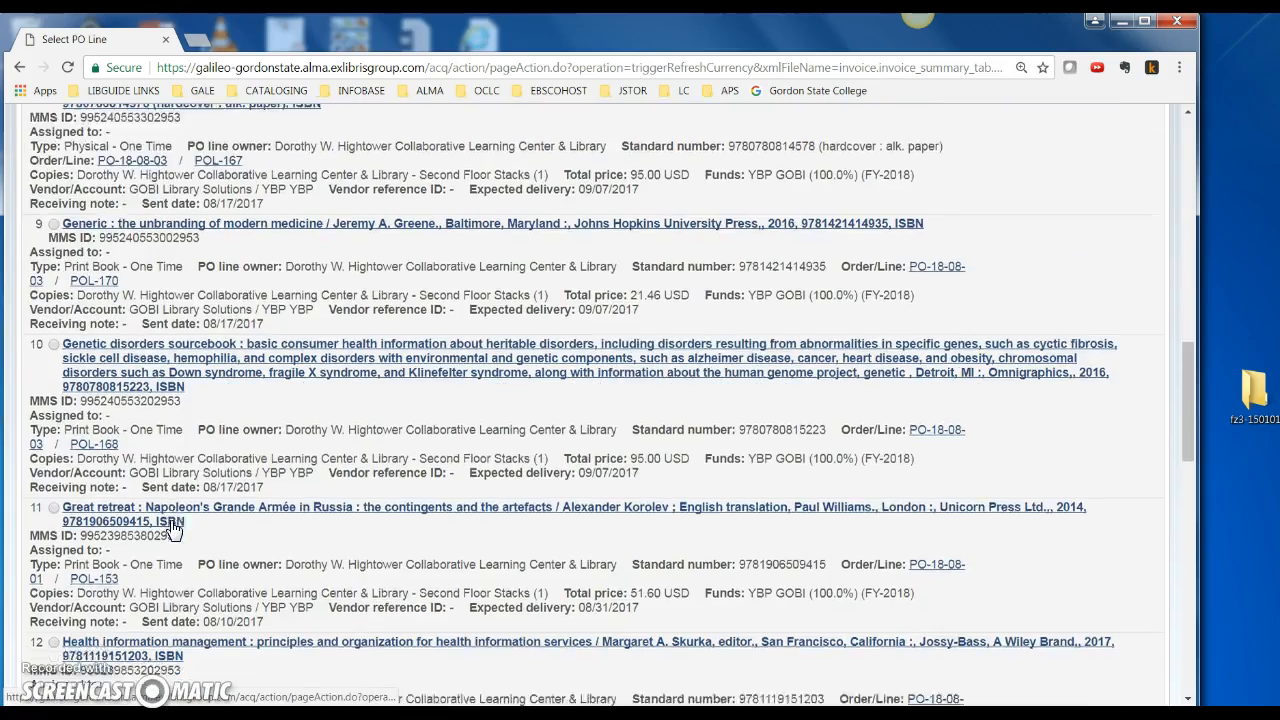
pyautogui.scroll(-5, 172, 527)
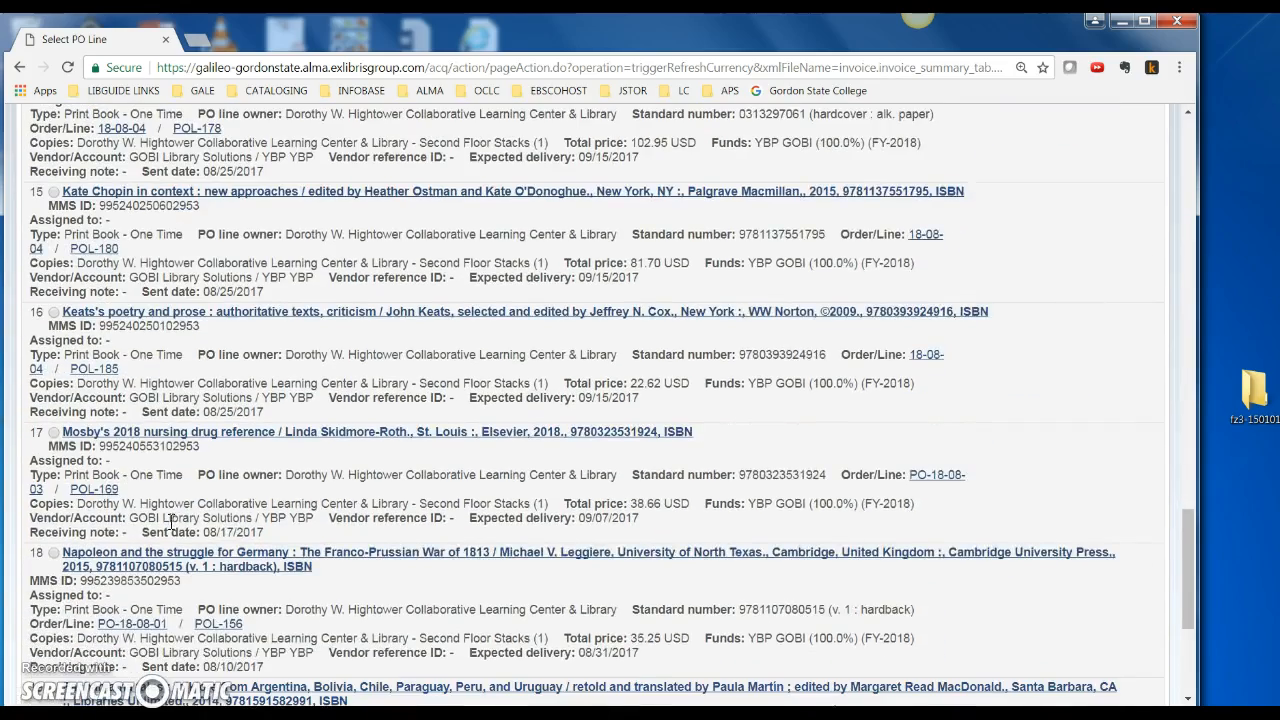
pyautogui.scroll(-4, 170, 520)
pyautogui.click(53, 368)
pyautogui.click(1122, 656)
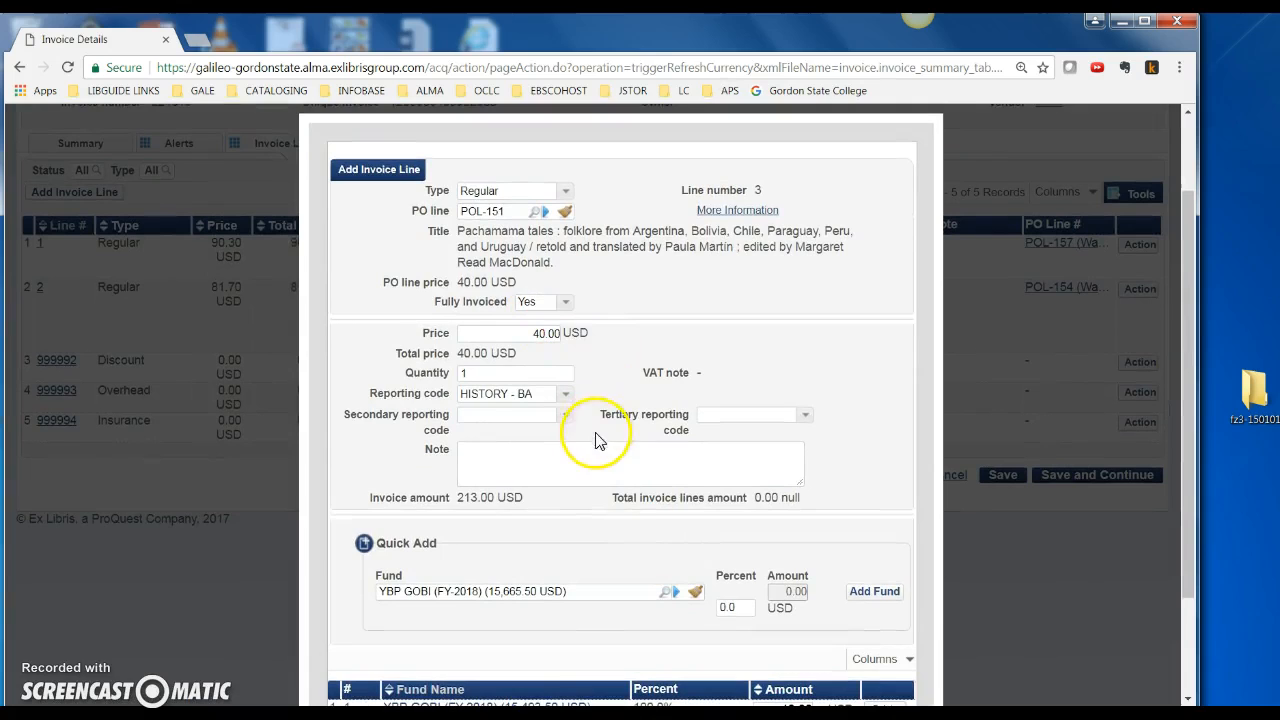
# Confirm the 40.00 USD YBP GOBI distribution, then add line 3 and close the form
pyautogui.scroll(-3, 605, 515)
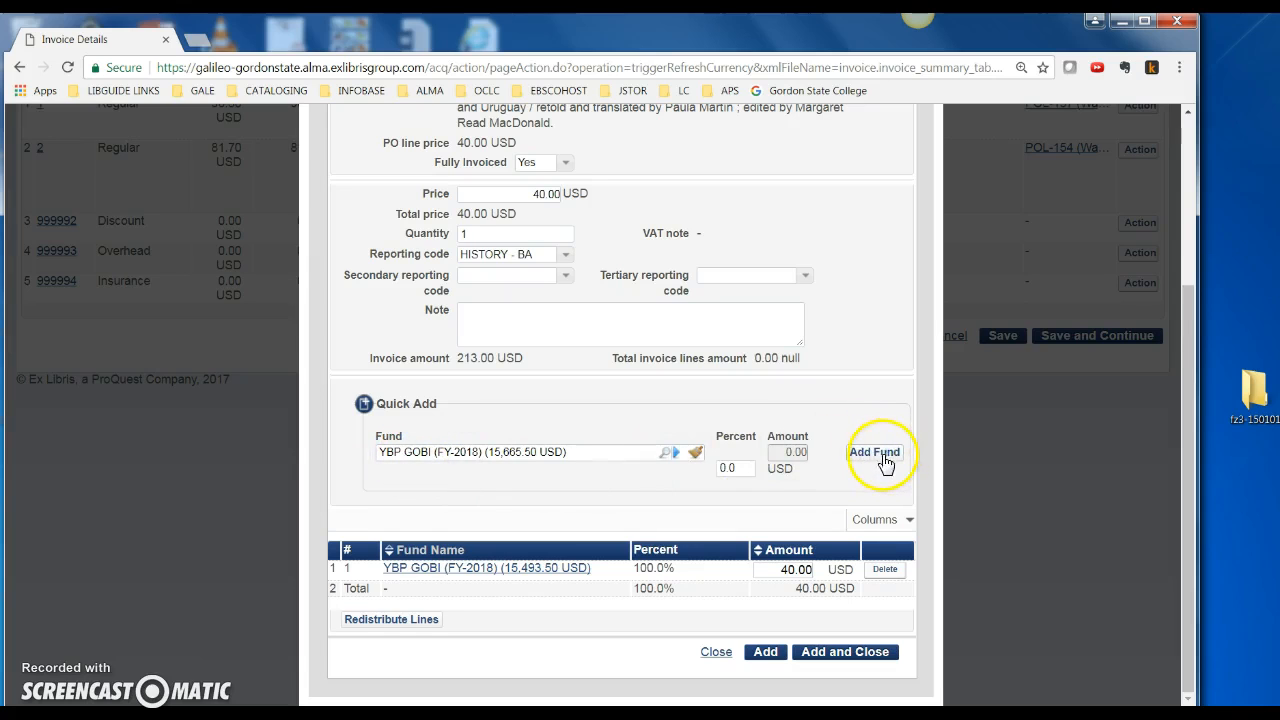
pyautogui.click(843, 652)
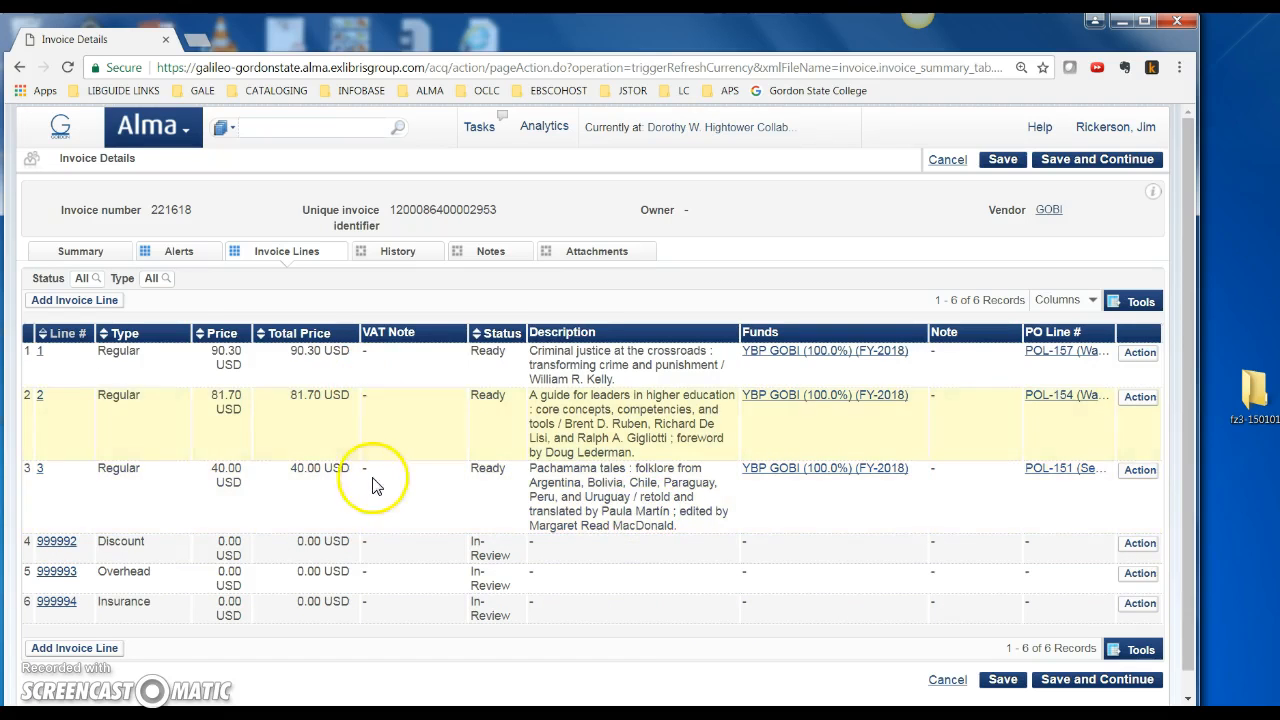
# Attempt to save invoice 221618 and review the total-versus-lines mismatch error
pyautogui.click(1068, 686)
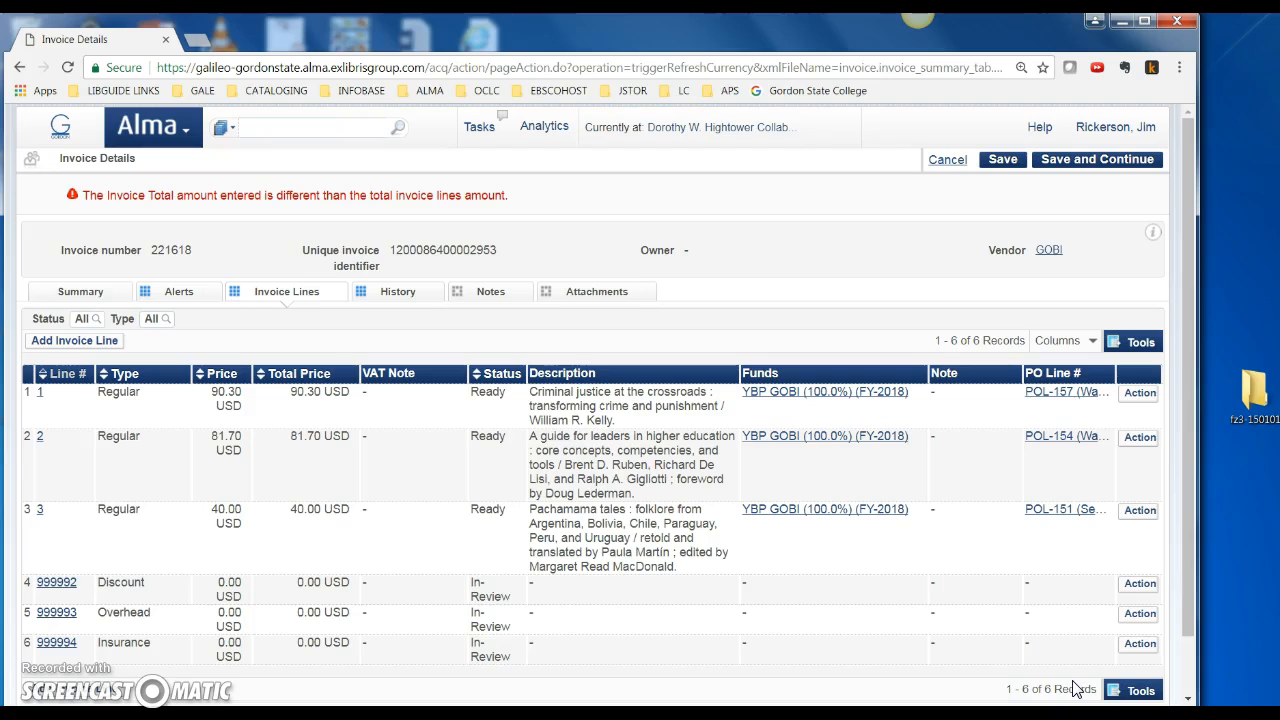
pyautogui.click(1062, 670)
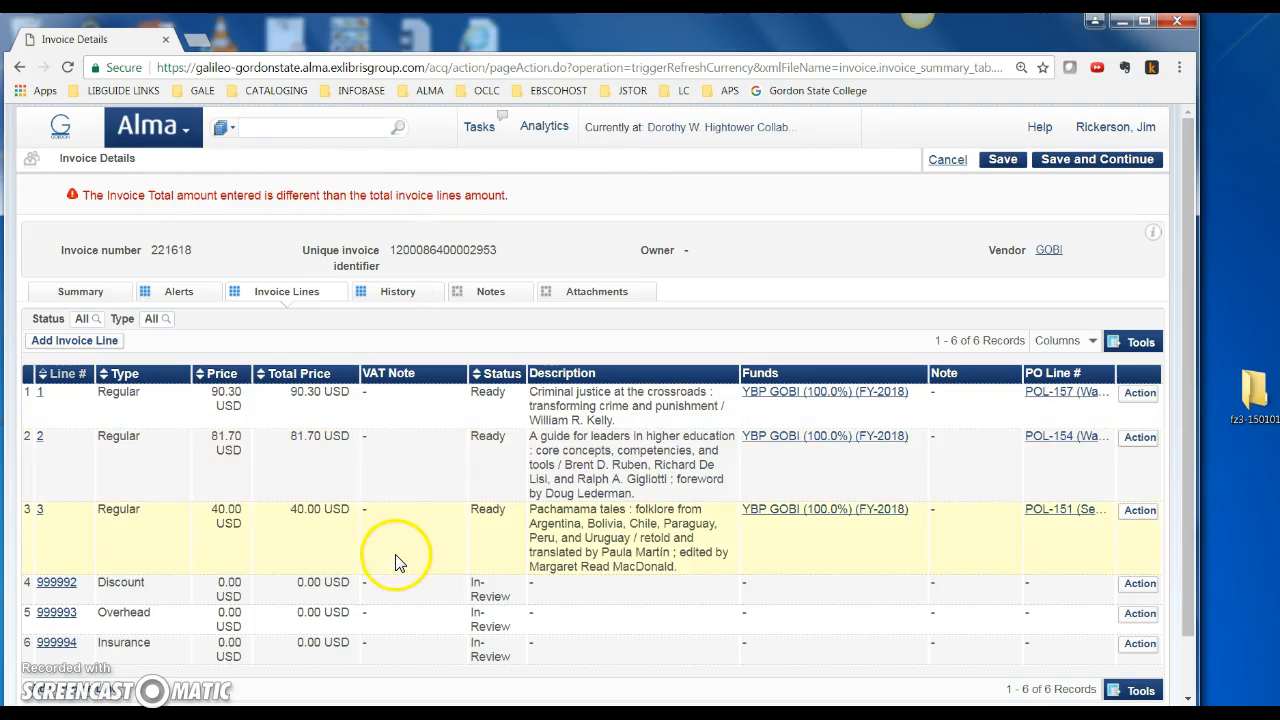
pyautogui.scroll(-1, 400, 565)
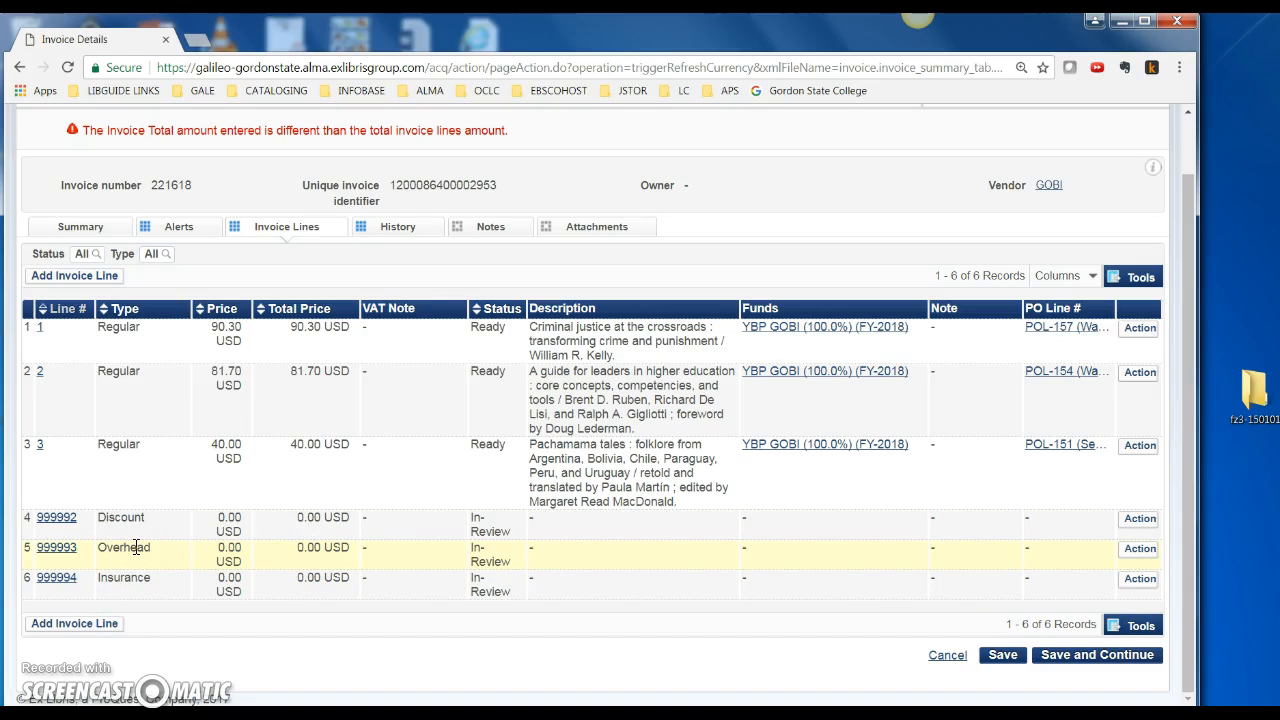
# Add a new Shipment line to the invoice priced at 1.00 USD, with no reporting code
pyautogui.click(70, 277)
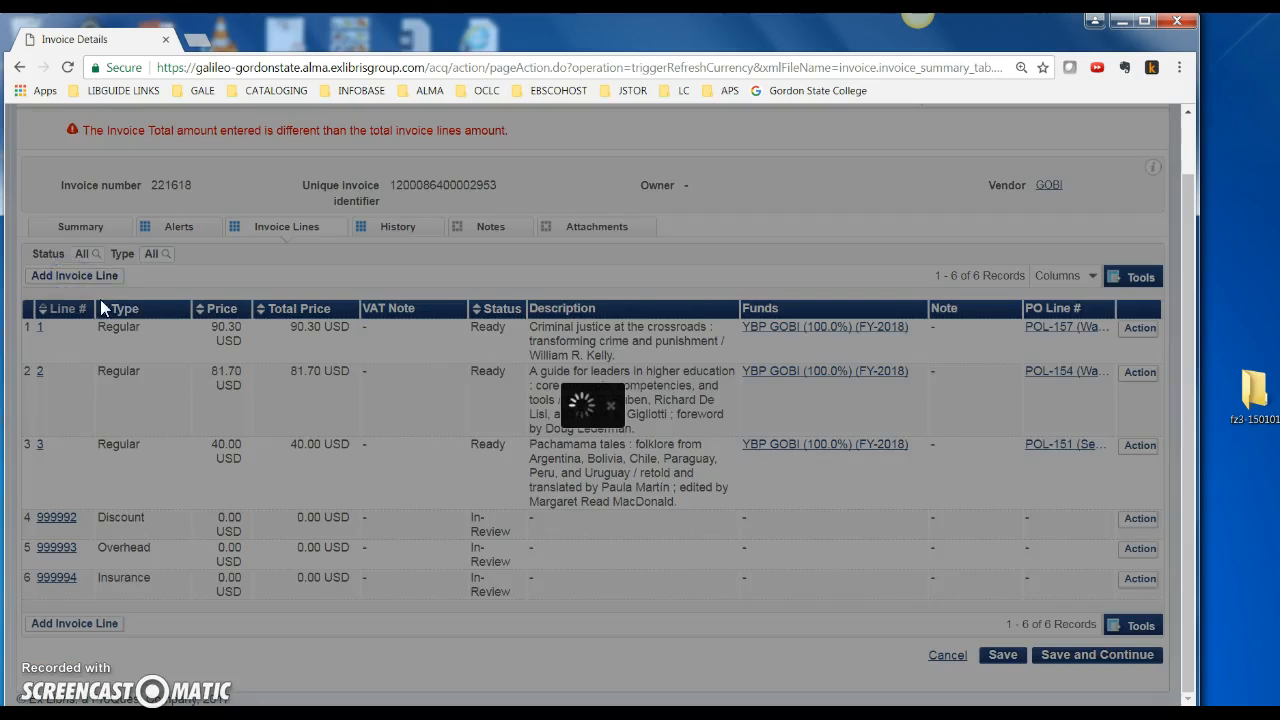
pyautogui.click(565, 240)
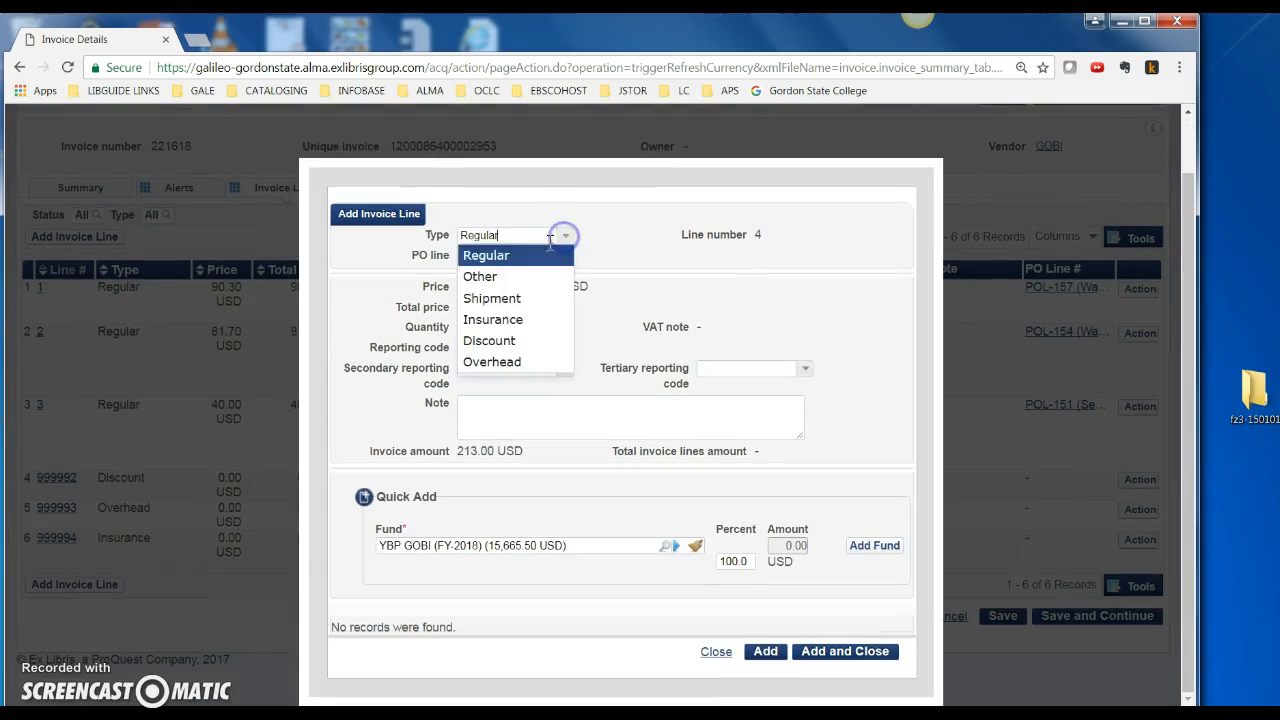
pyautogui.click(483, 299)
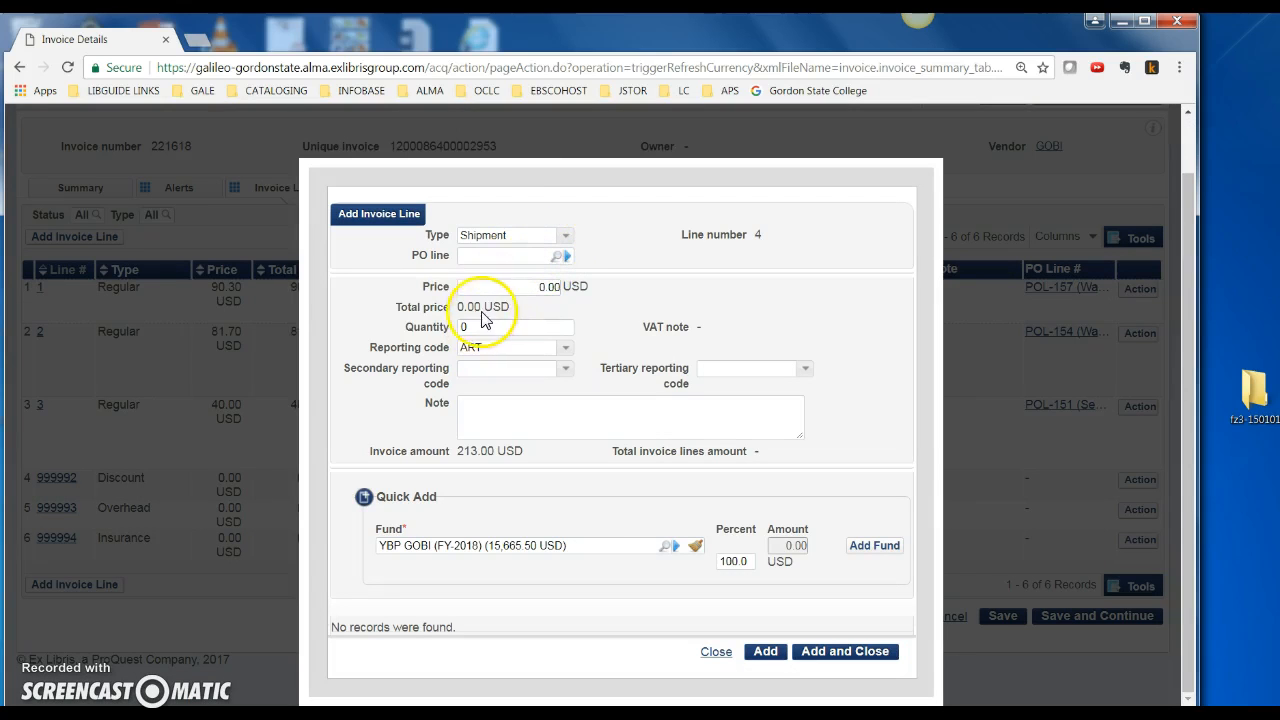
pyautogui.click(518, 286)
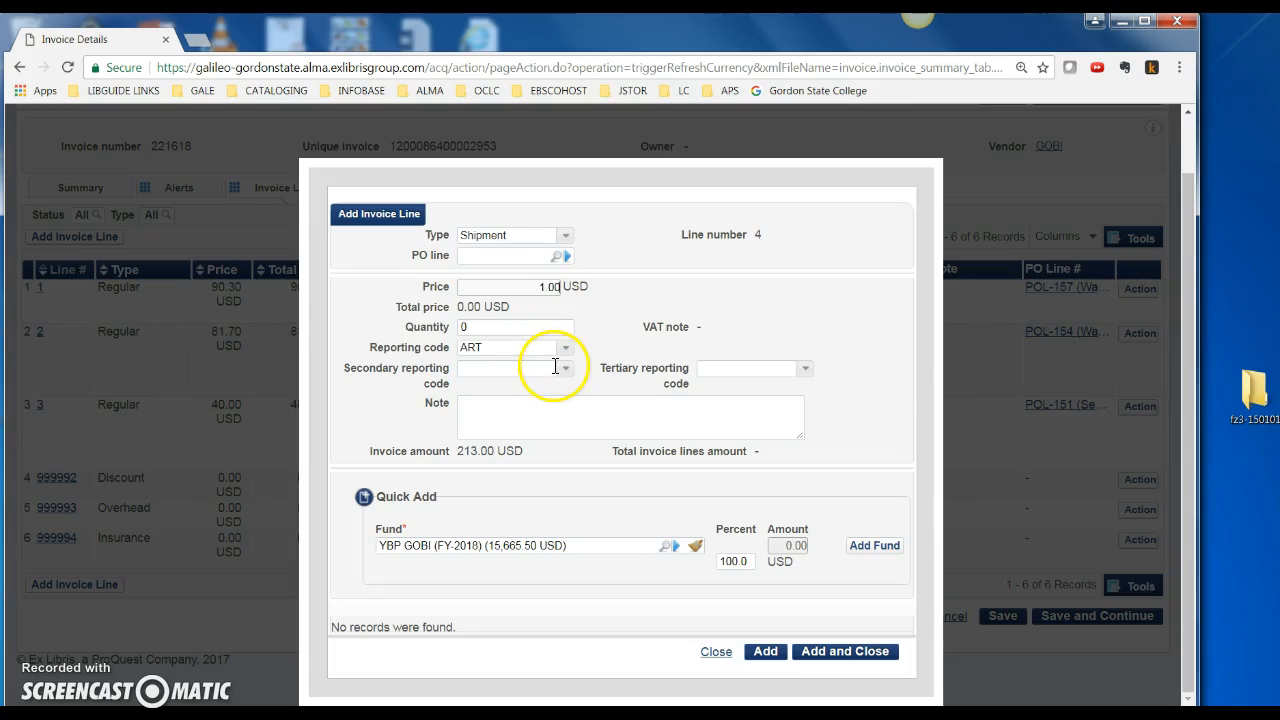
pyautogui.click(564, 346)
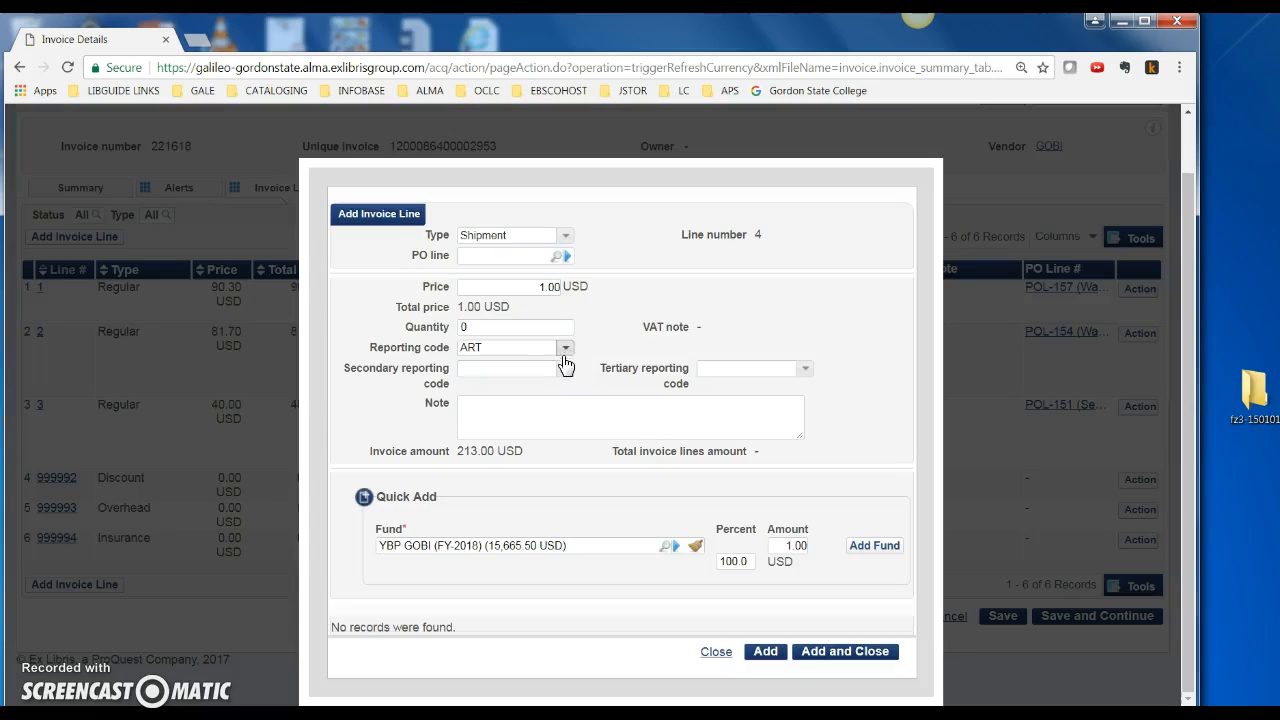
pyautogui.click(564, 350)
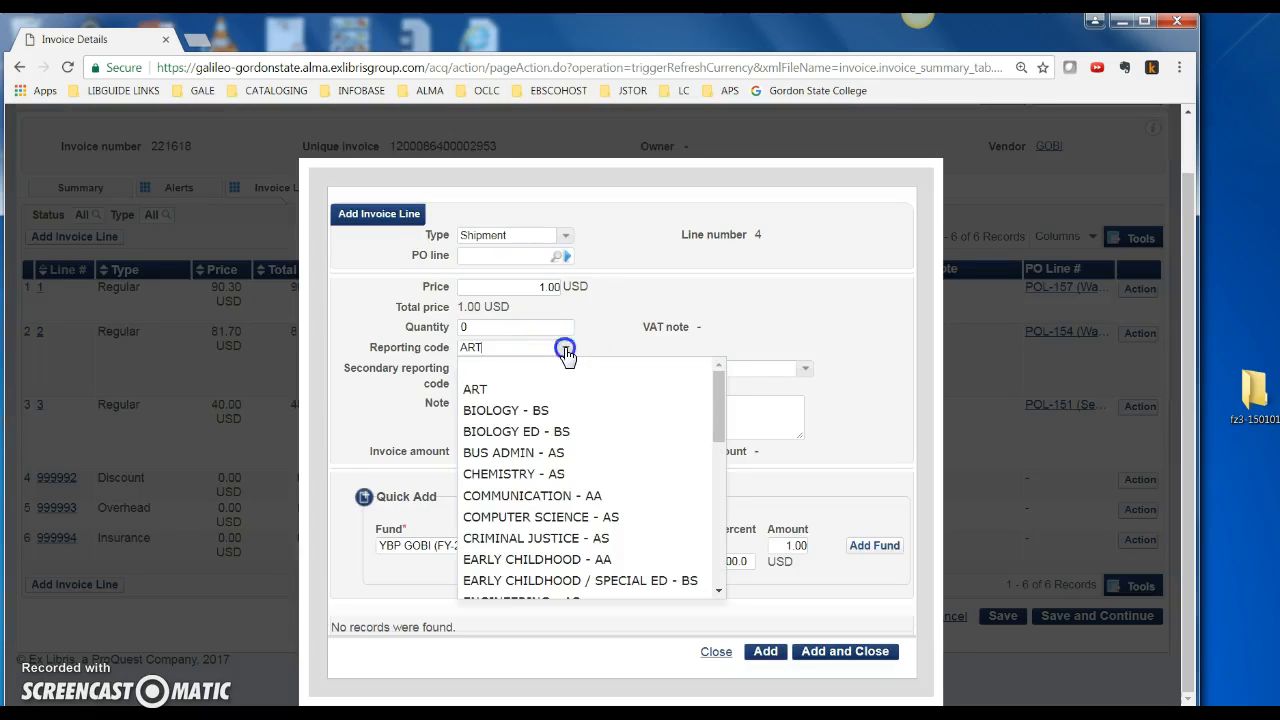
pyautogui.click(512, 368)
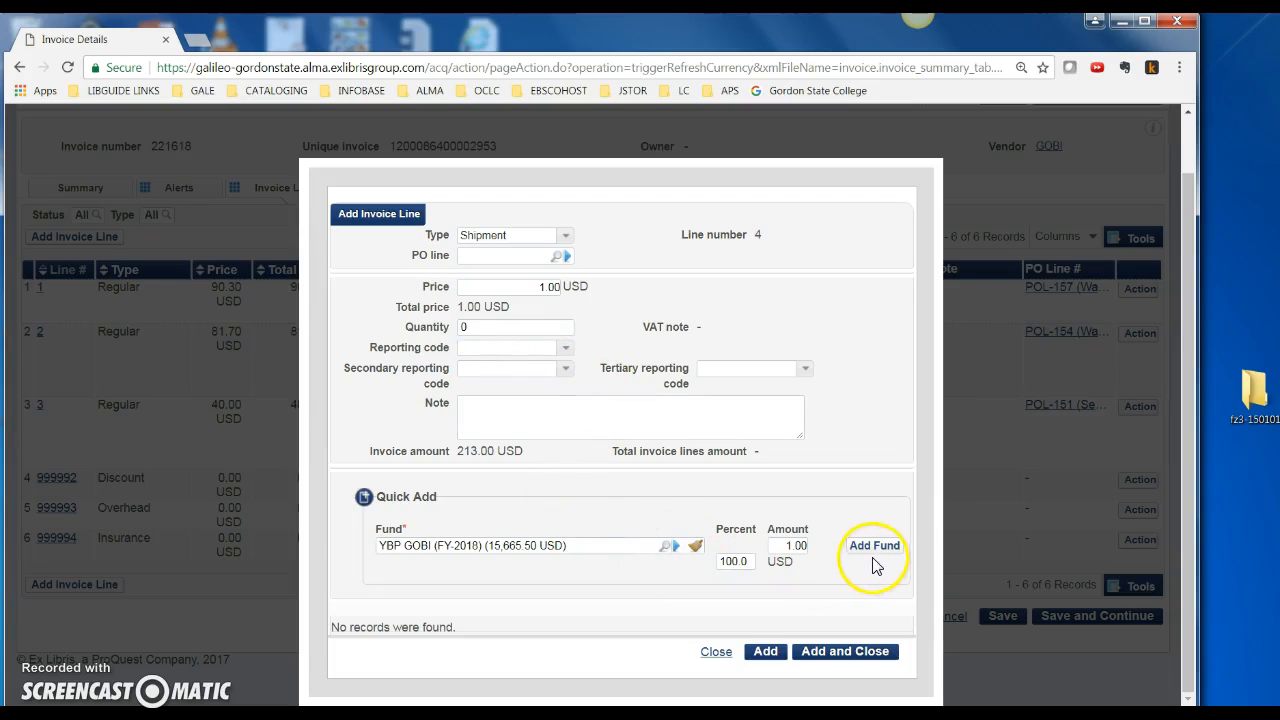
pyautogui.click(766, 652)
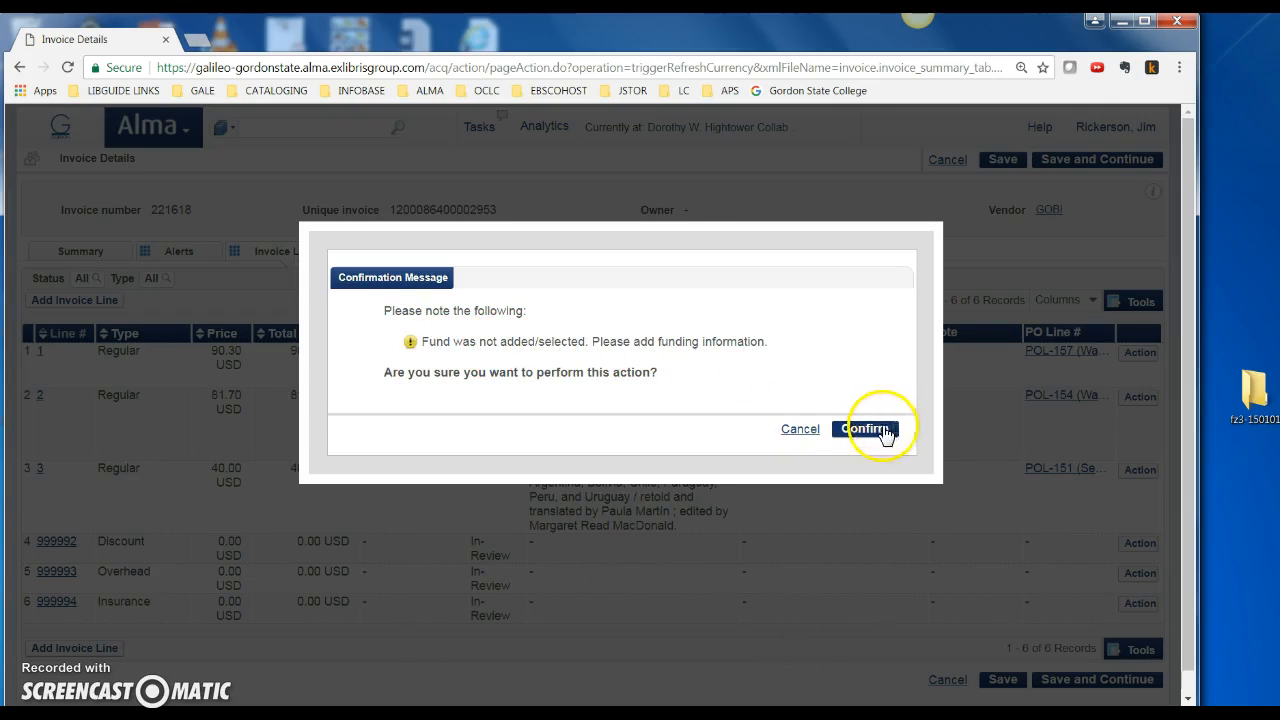
# Fund the shipment line 100% (1.00) from YBP GOBI and save and close it
pyautogui.click(810, 430)
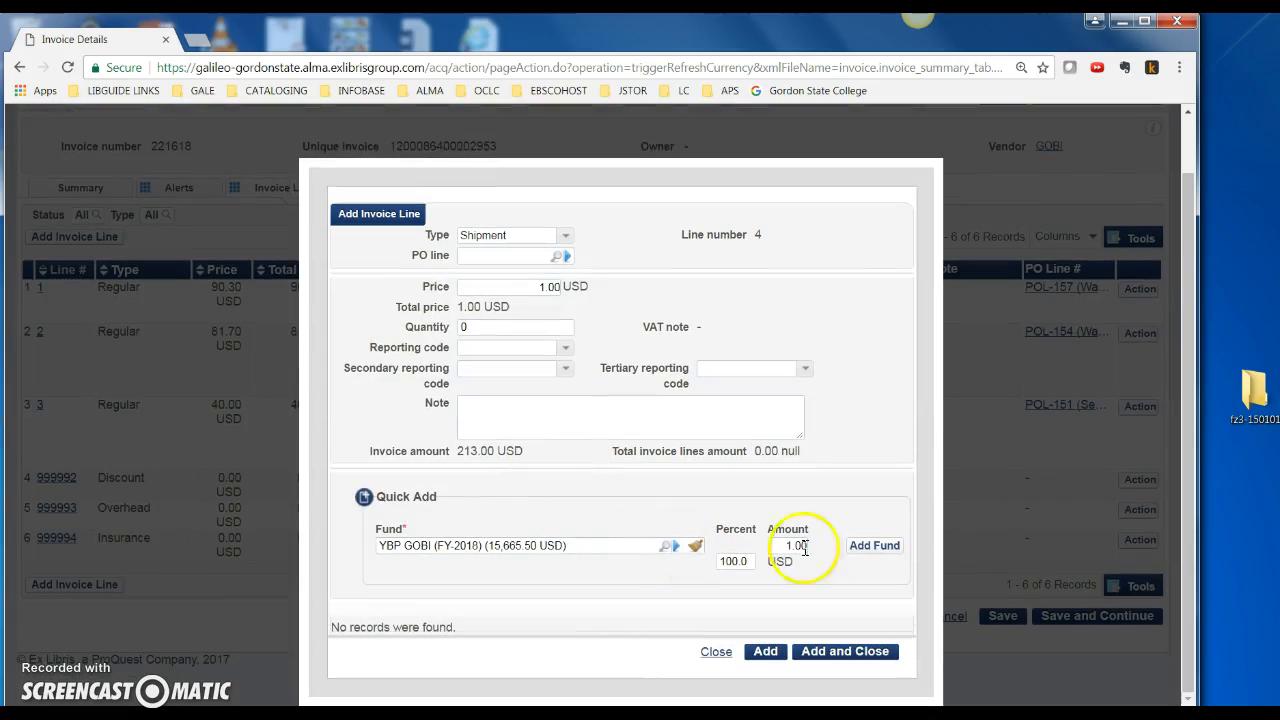
pyautogui.click(866, 545)
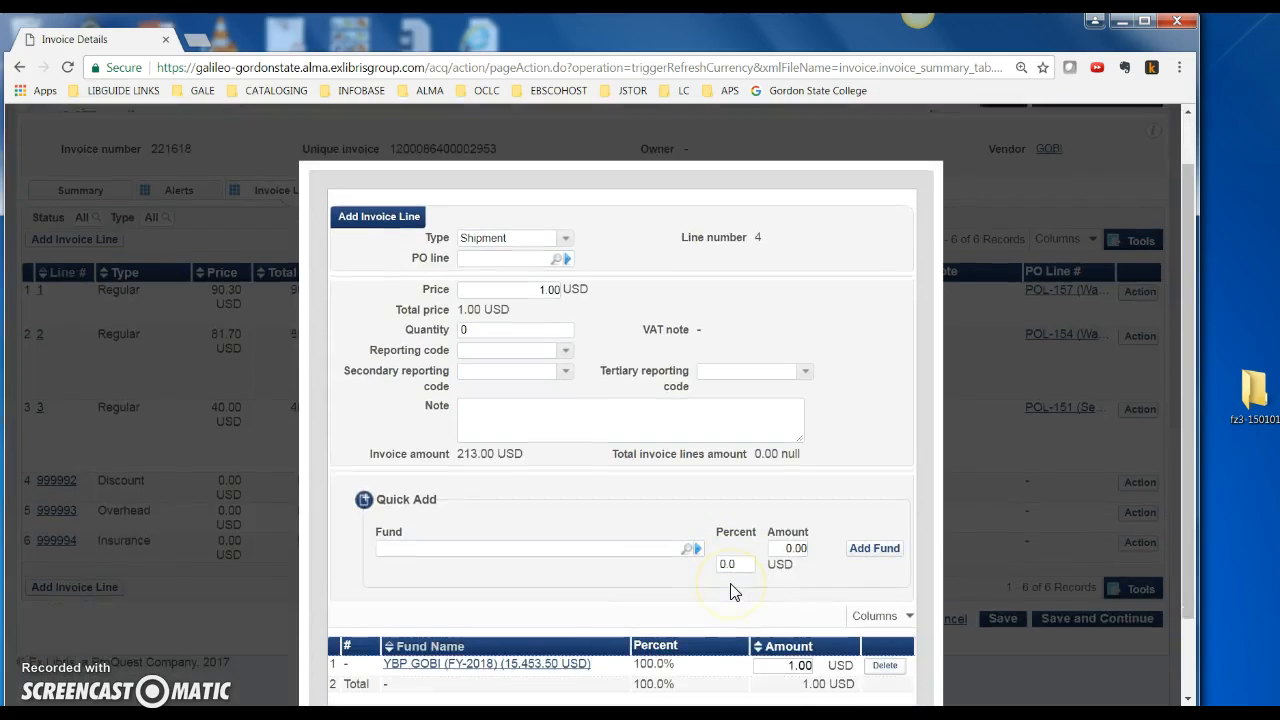
pyautogui.scroll(-1, 731, 590)
pyautogui.click(757, 634)
pyautogui.scroll(-1, 780, 625)
pyautogui.click(795, 575)
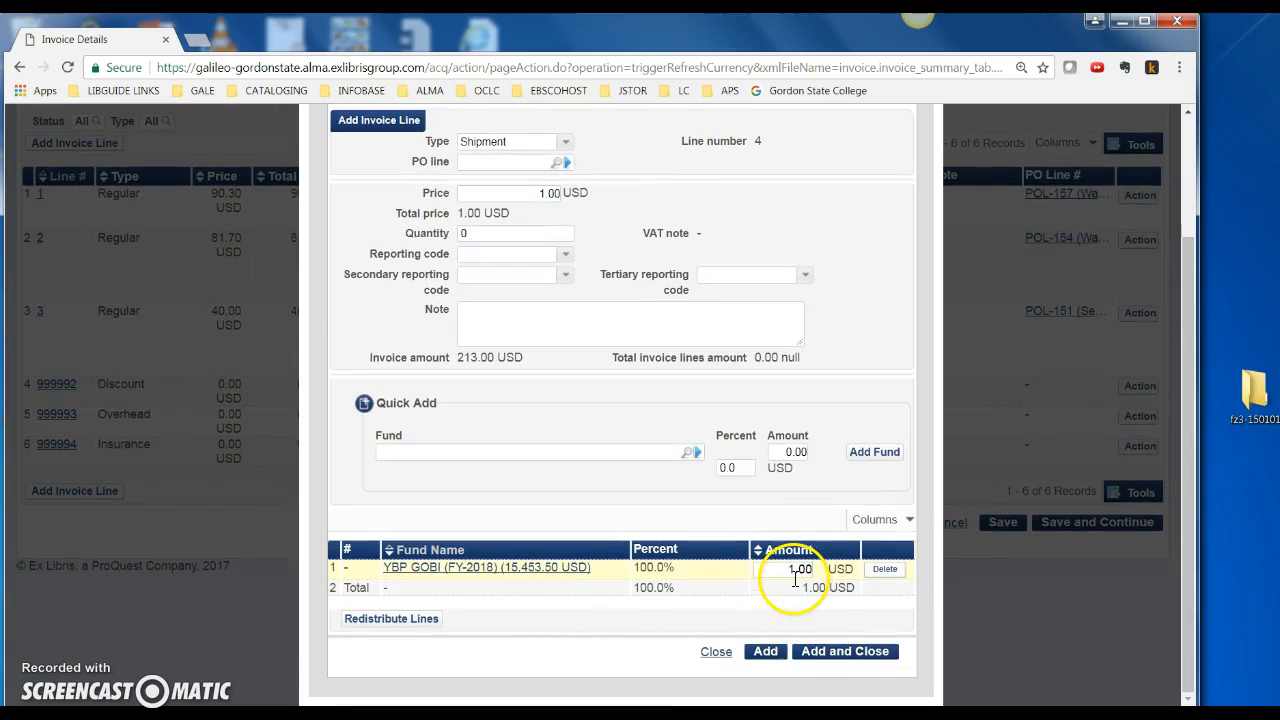
pyautogui.click(844, 651)
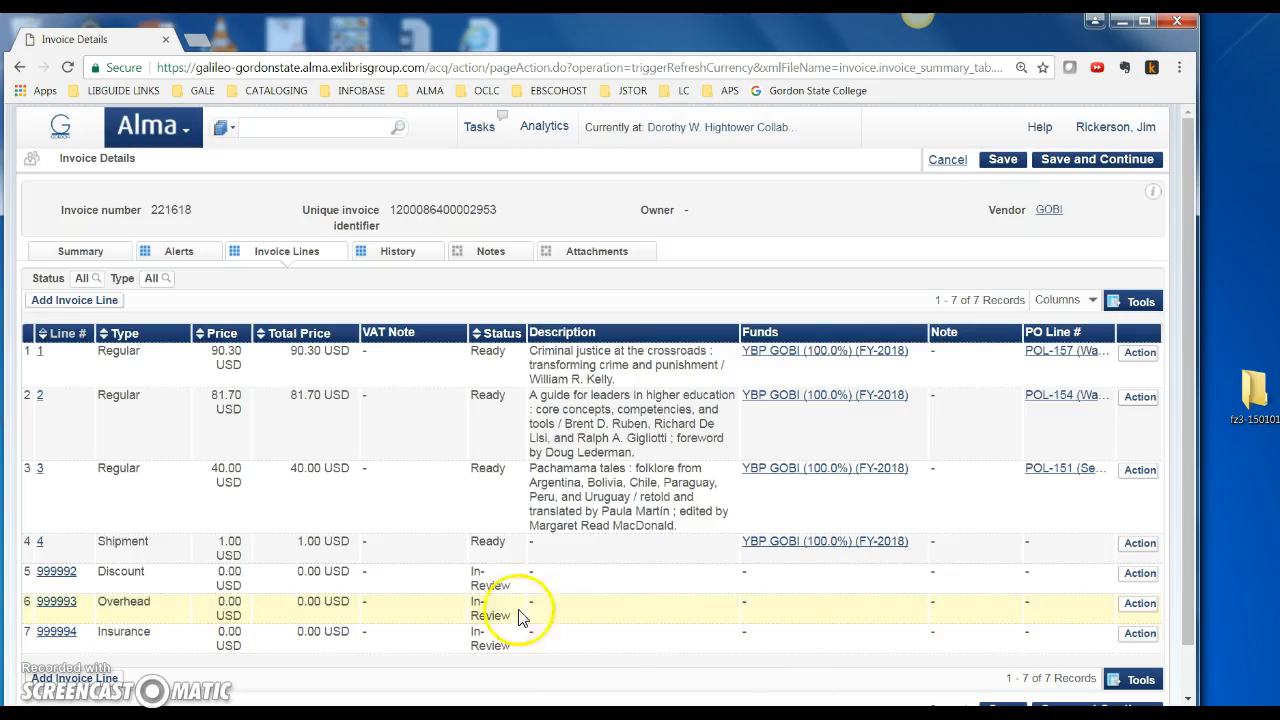
pyautogui.scroll(-1, 517, 600)
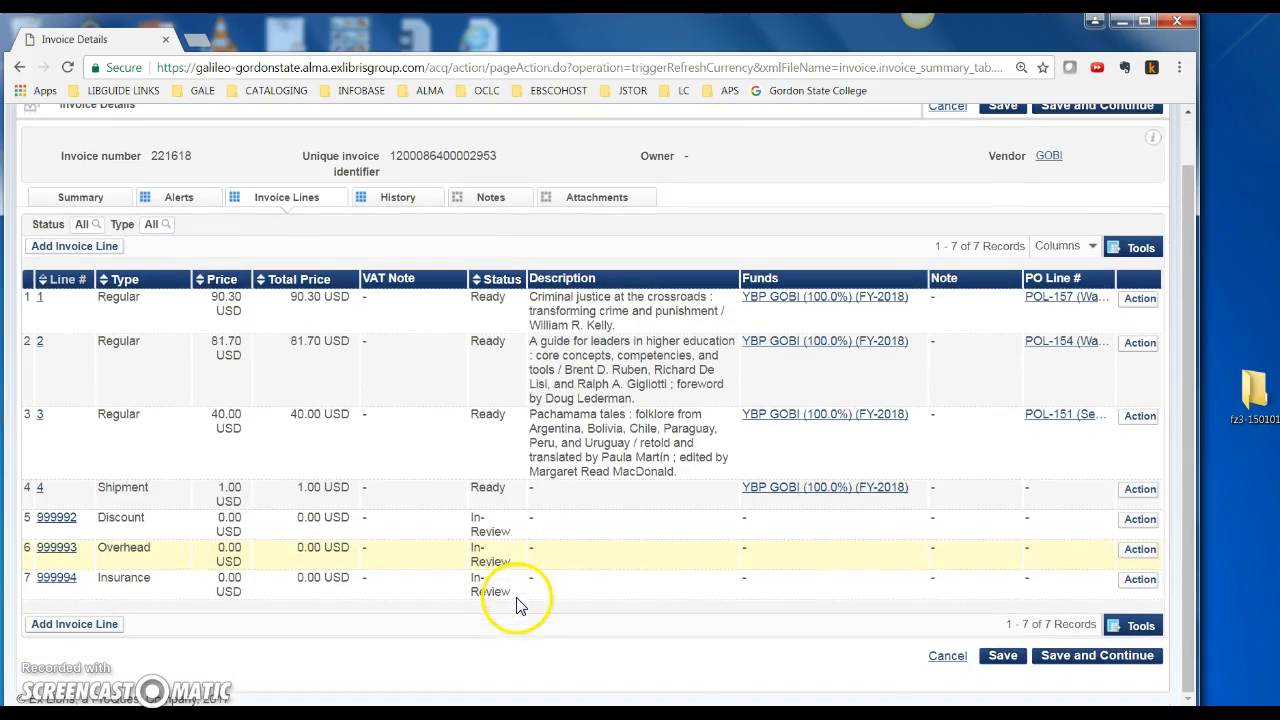
# Save invoice 221618 with Save and Continue and go back to the Alma home page
pyautogui.click(1077, 658)
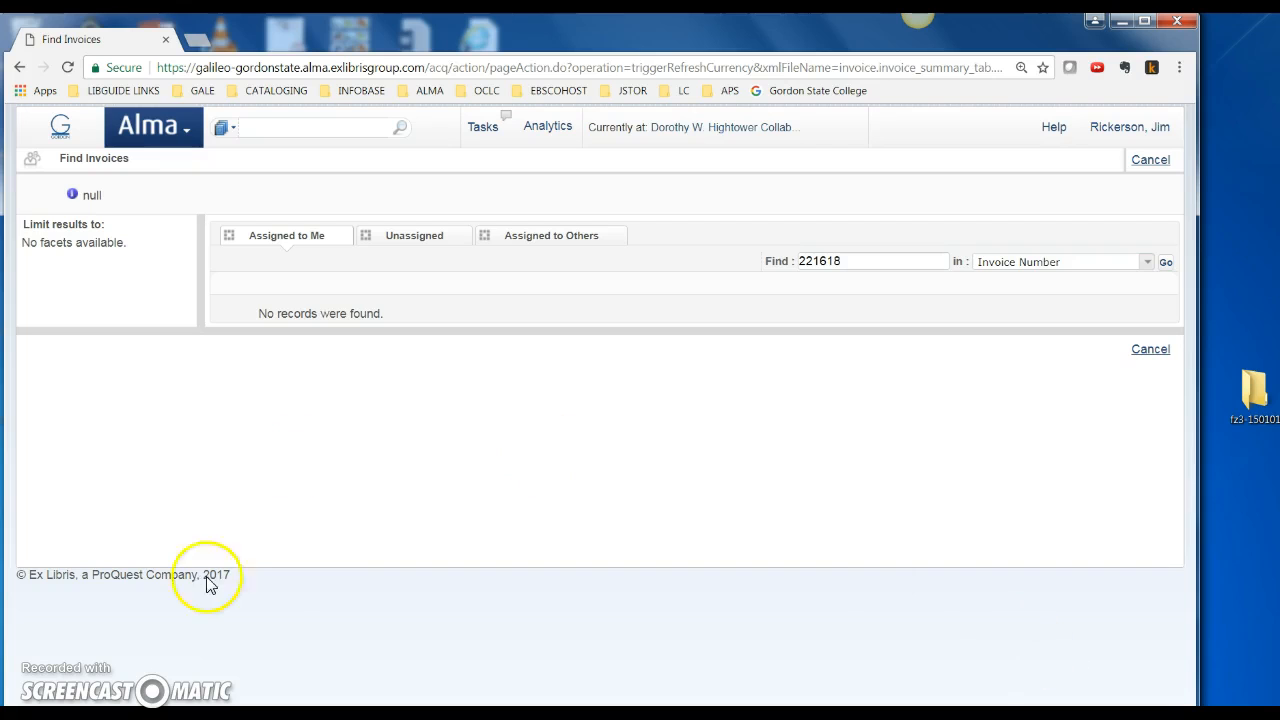
pyautogui.click(178, 133)
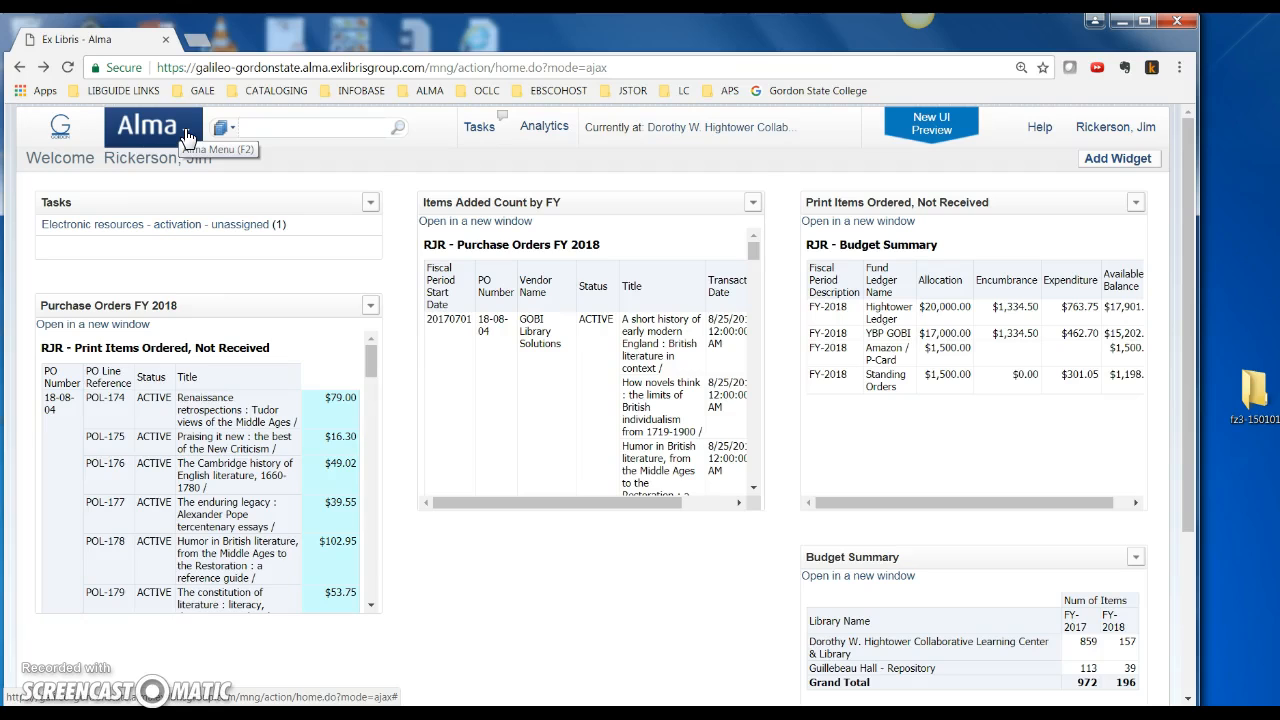
pyautogui.click(186, 135)
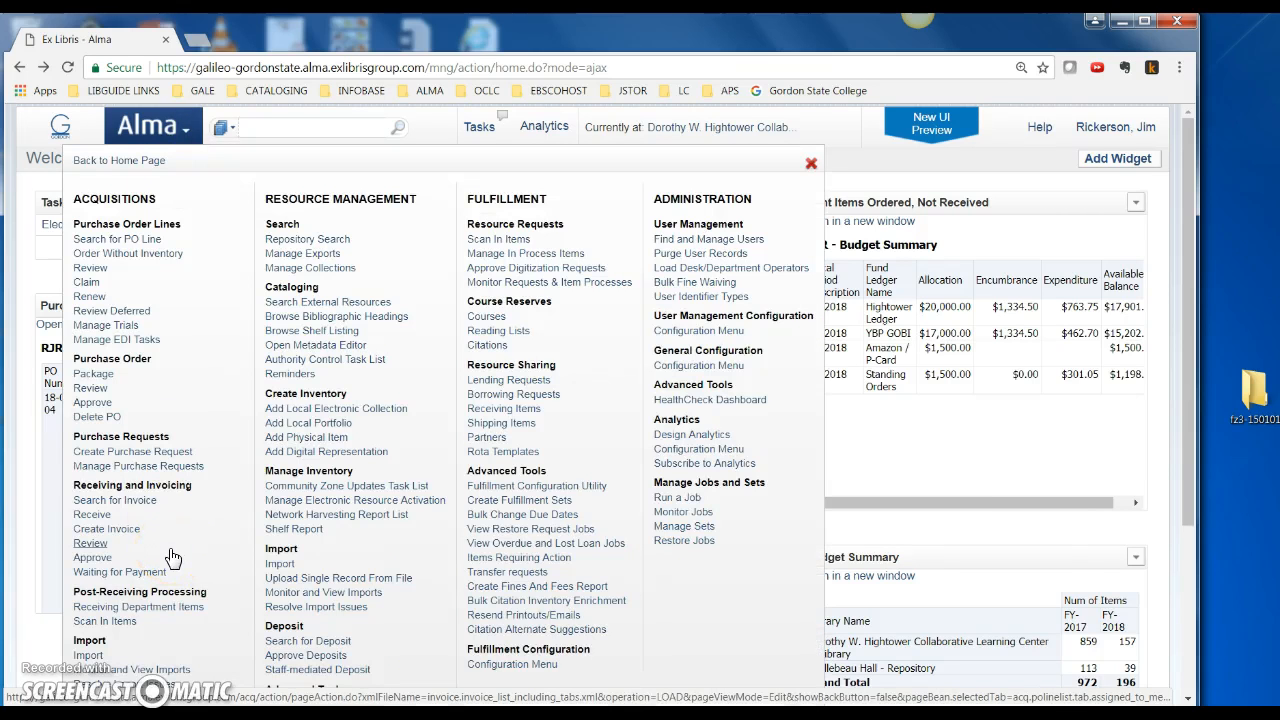
pyautogui.click(90, 545)
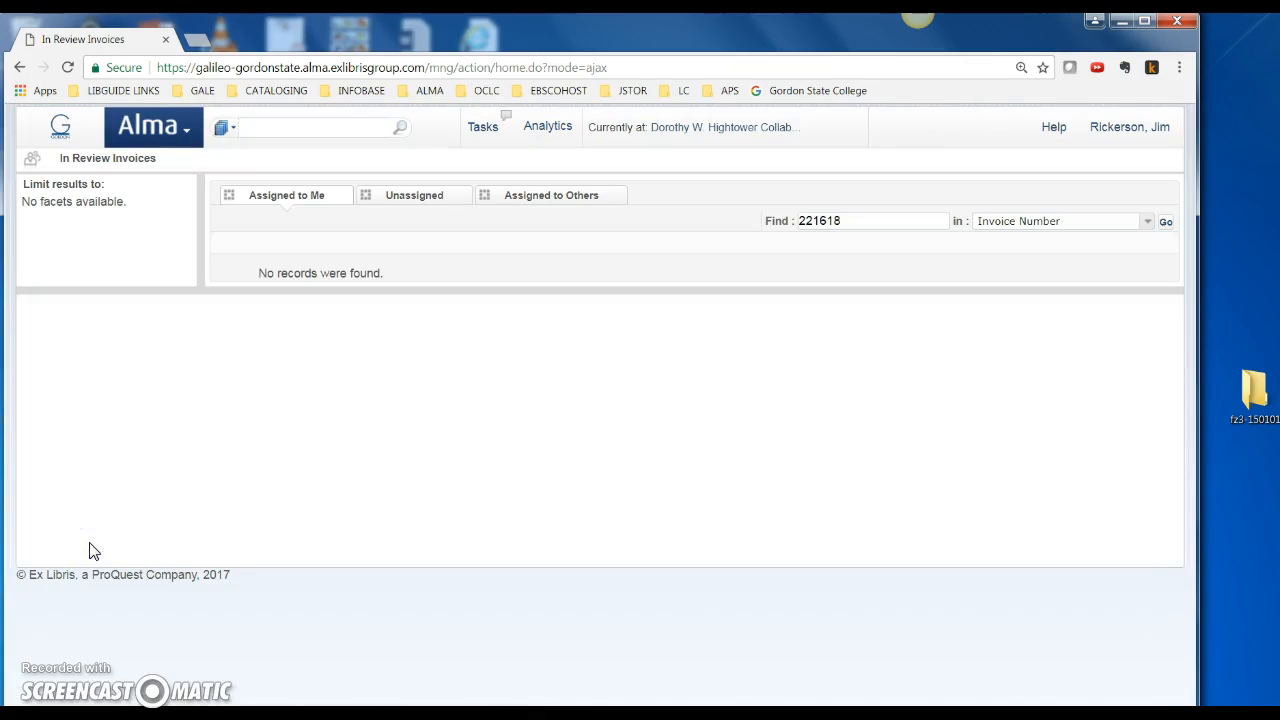
pyautogui.doubleClick(818, 221)
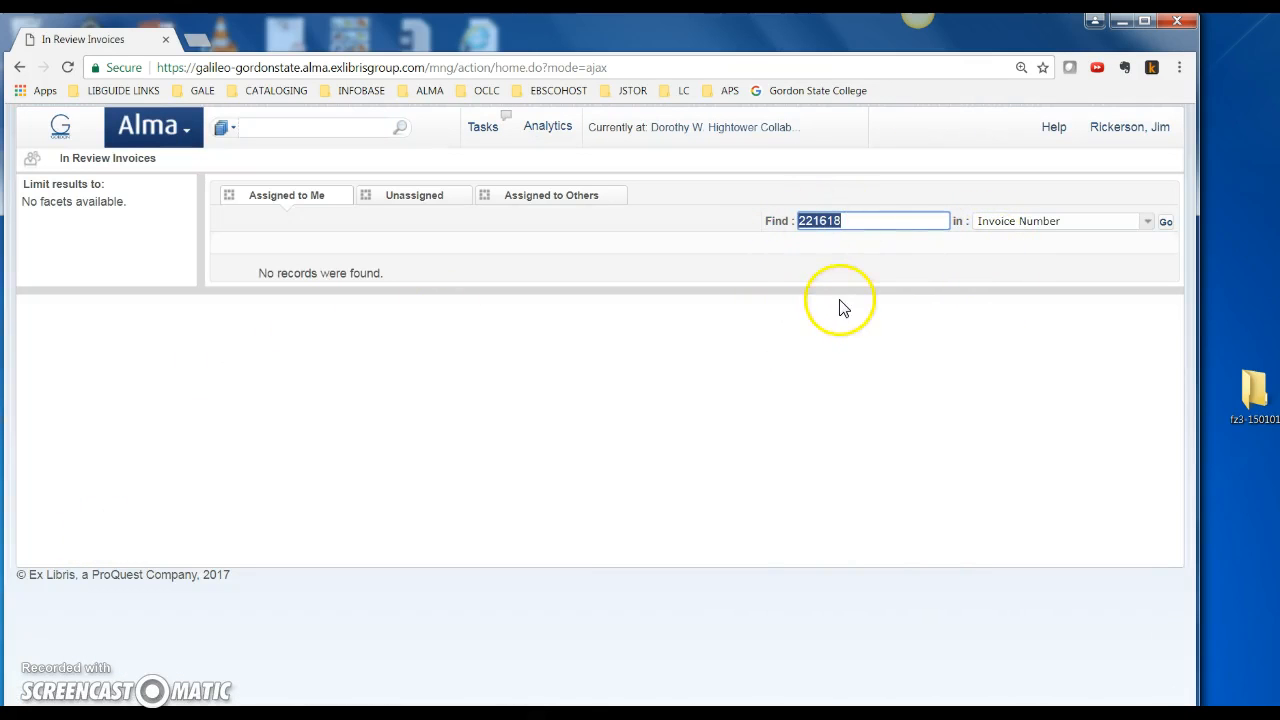
pyautogui.click(1163, 222)
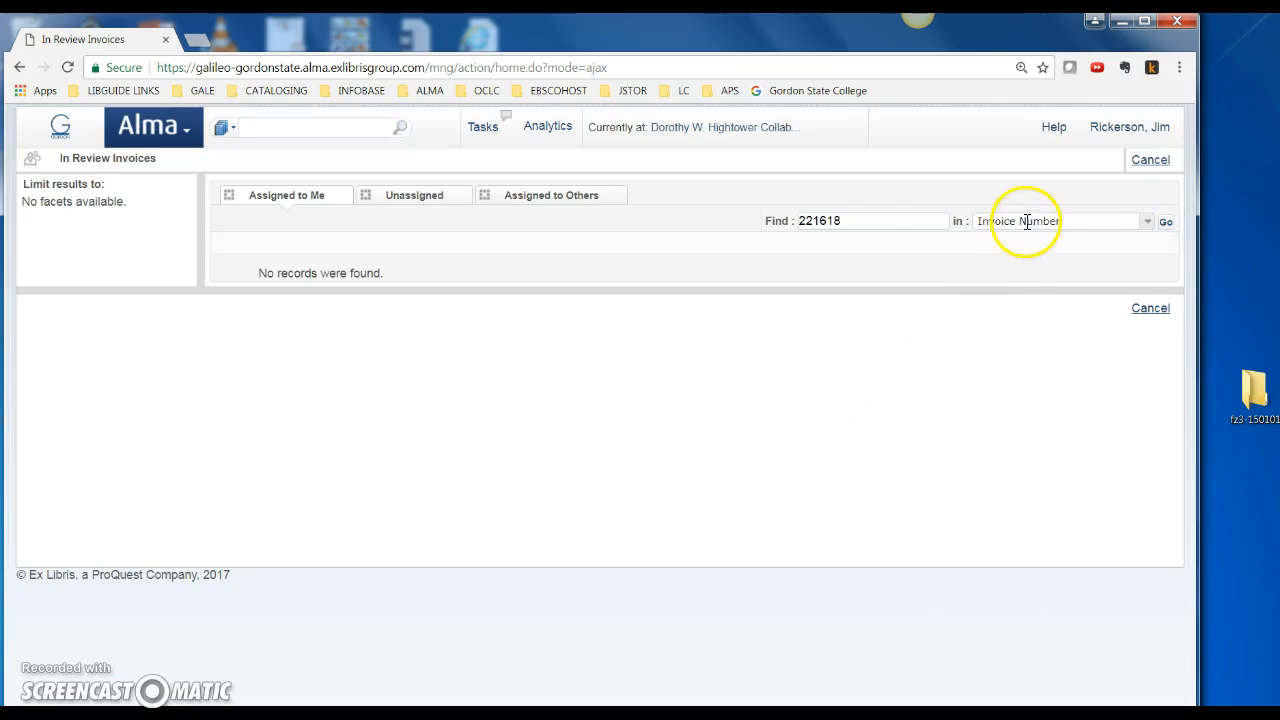
pyautogui.click(398, 195)
pyautogui.click(541, 199)
pyautogui.click(305, 199)
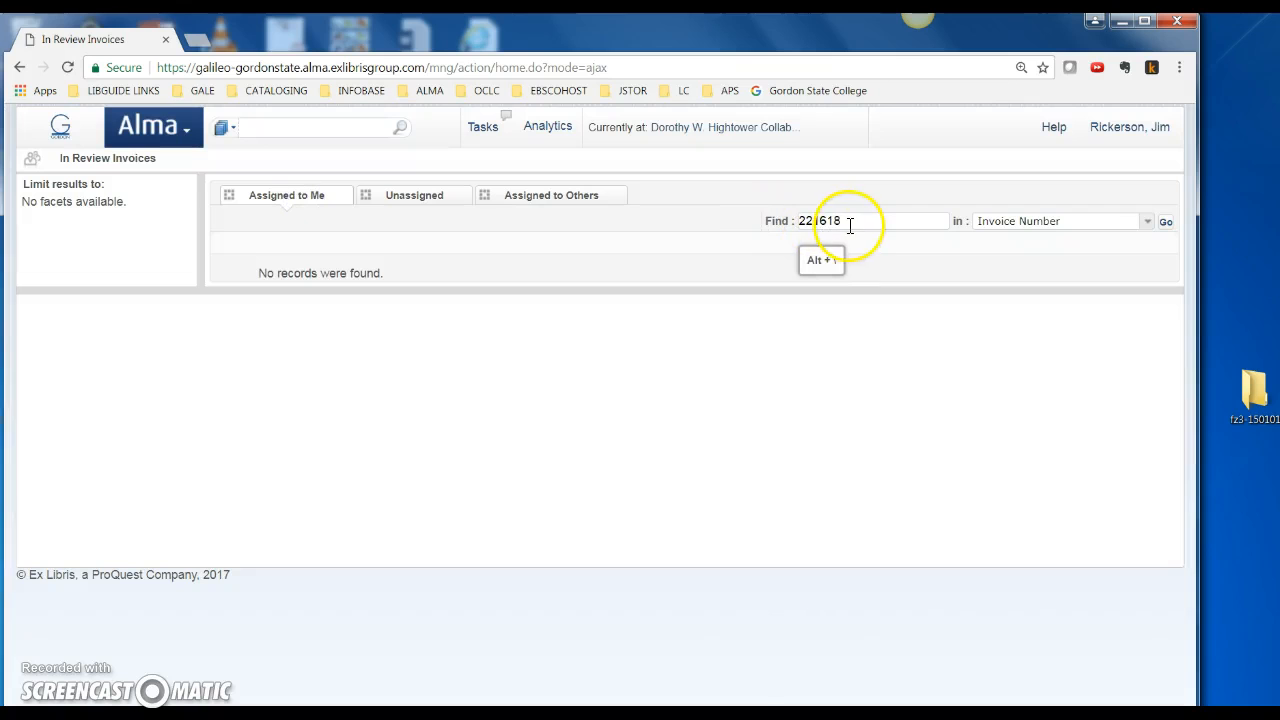
pyautogui.click(1163, 222)
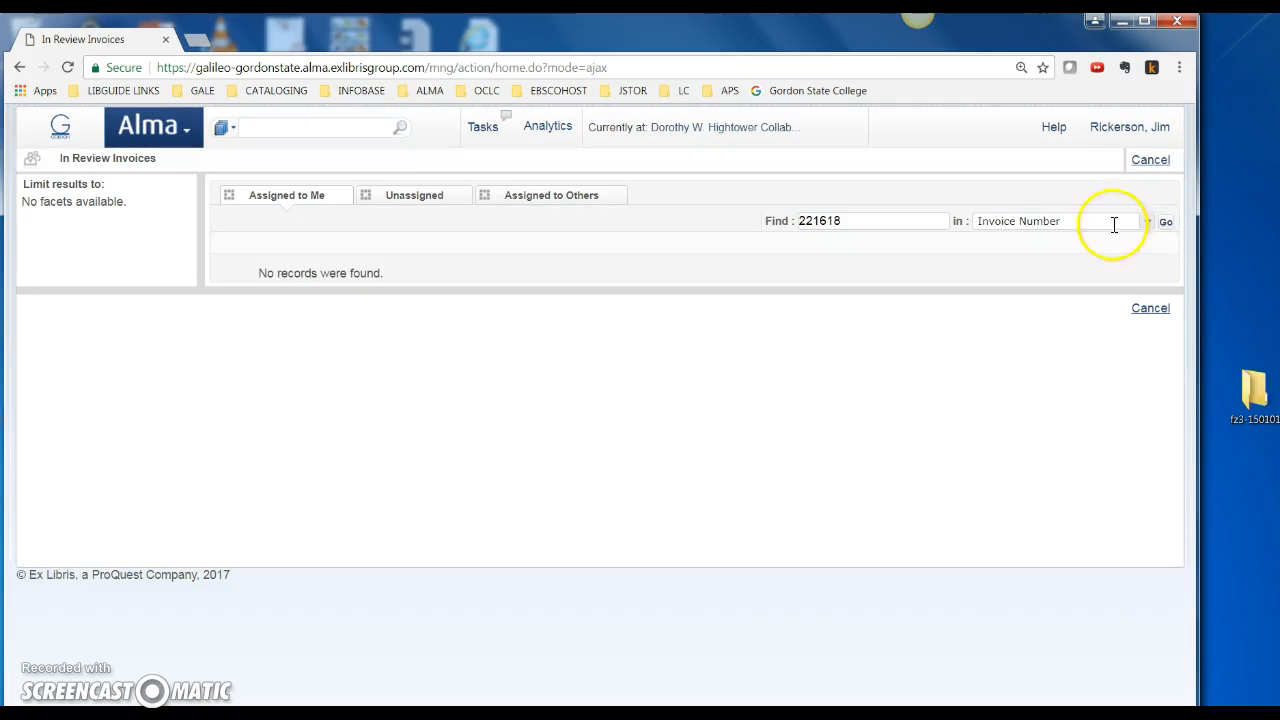
pyautogui.click(188, 128)
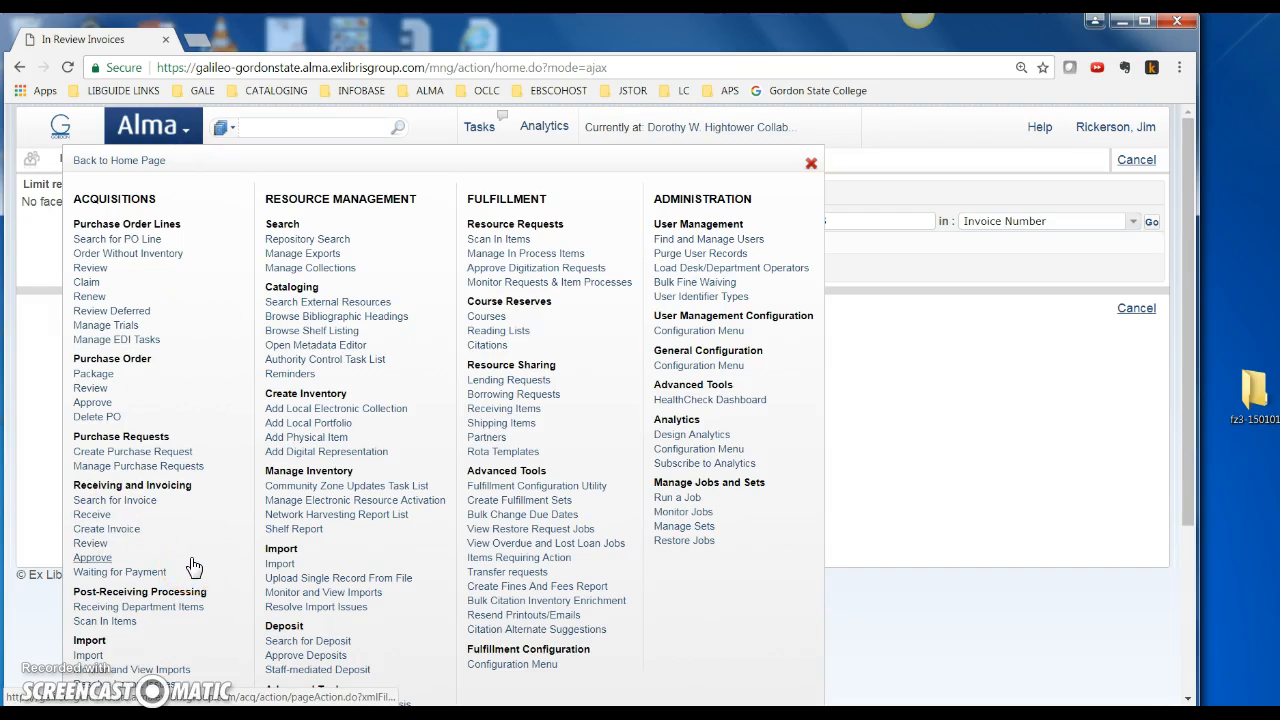
pyautogui.click(97, 558)
pyautogui.click(115, 500)
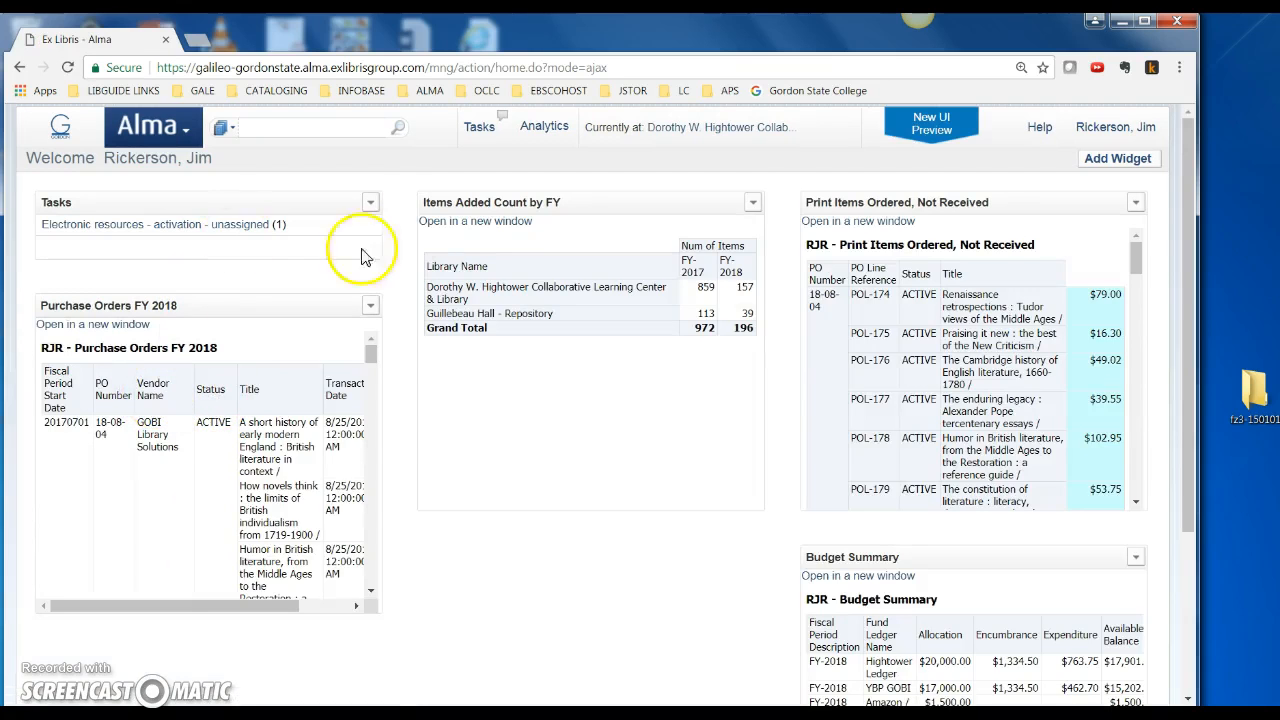
# Search invoices for number 221618 and confirm it is Closed with 7 lines totalling 213.00 USD
pyautogui.click(182, 132)
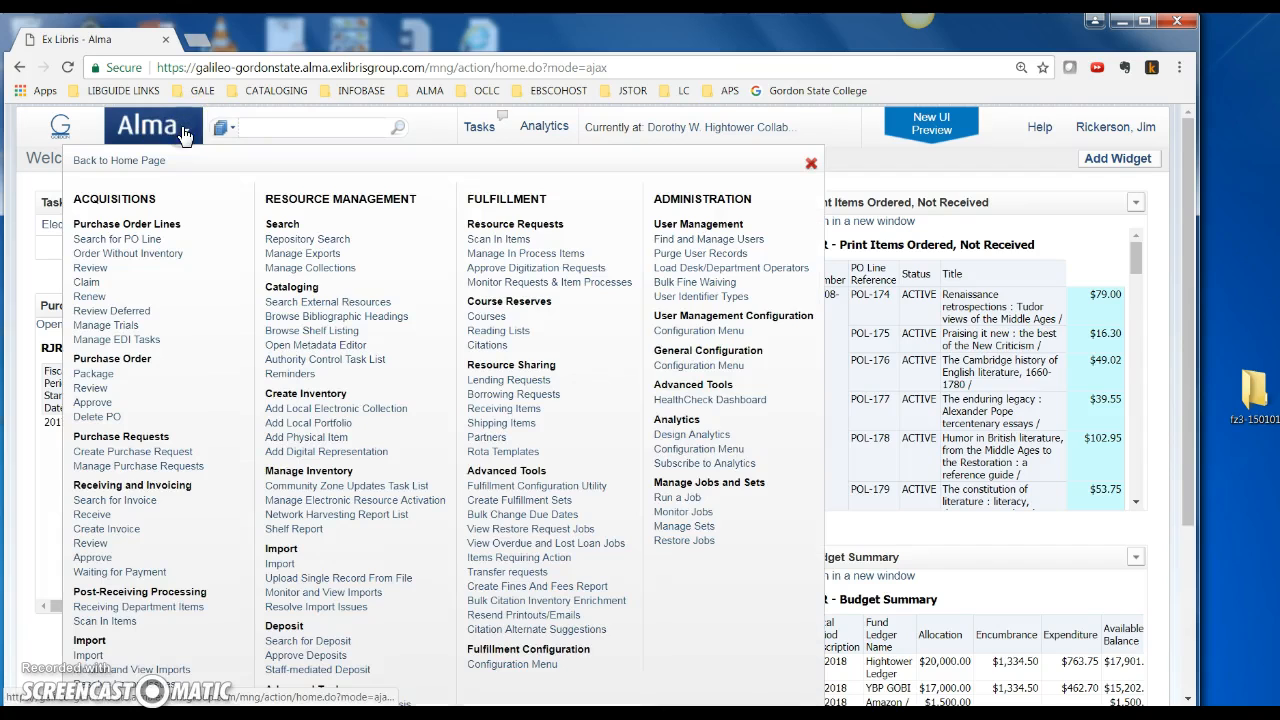
pyautogui.click(106, 506)
pyautogui.click(847, 190)
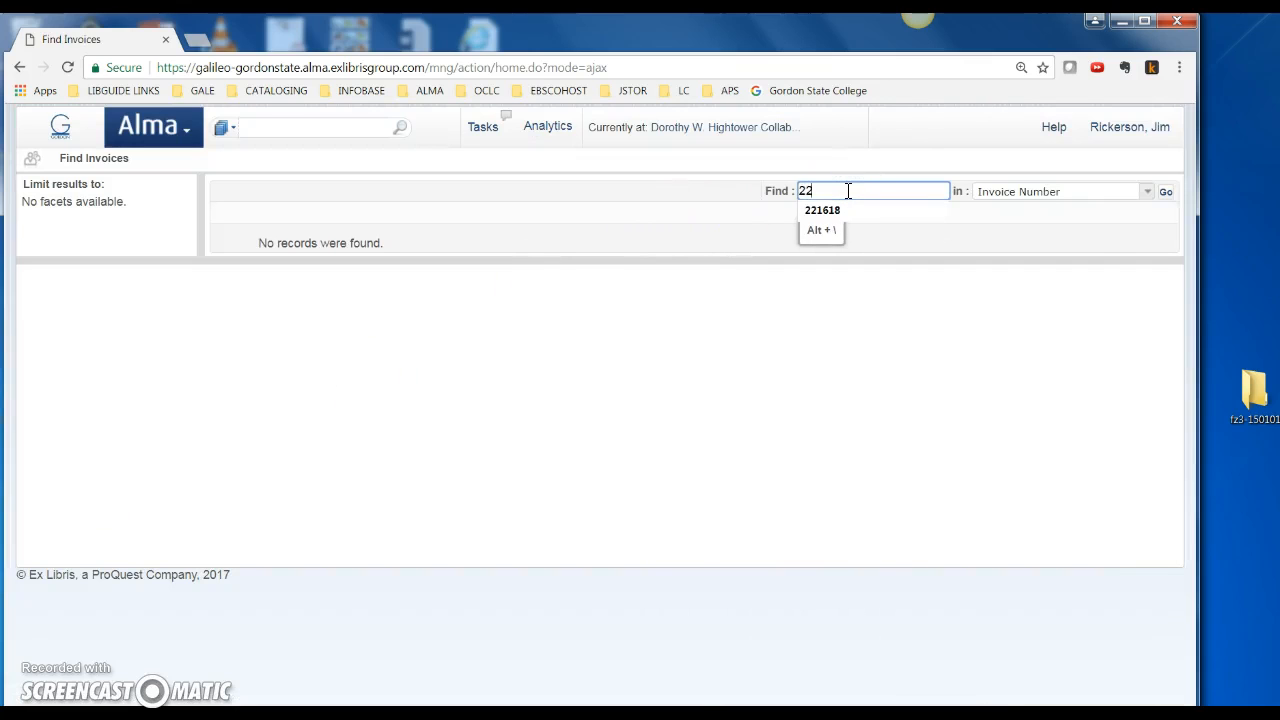
pyautogui.press('Return')
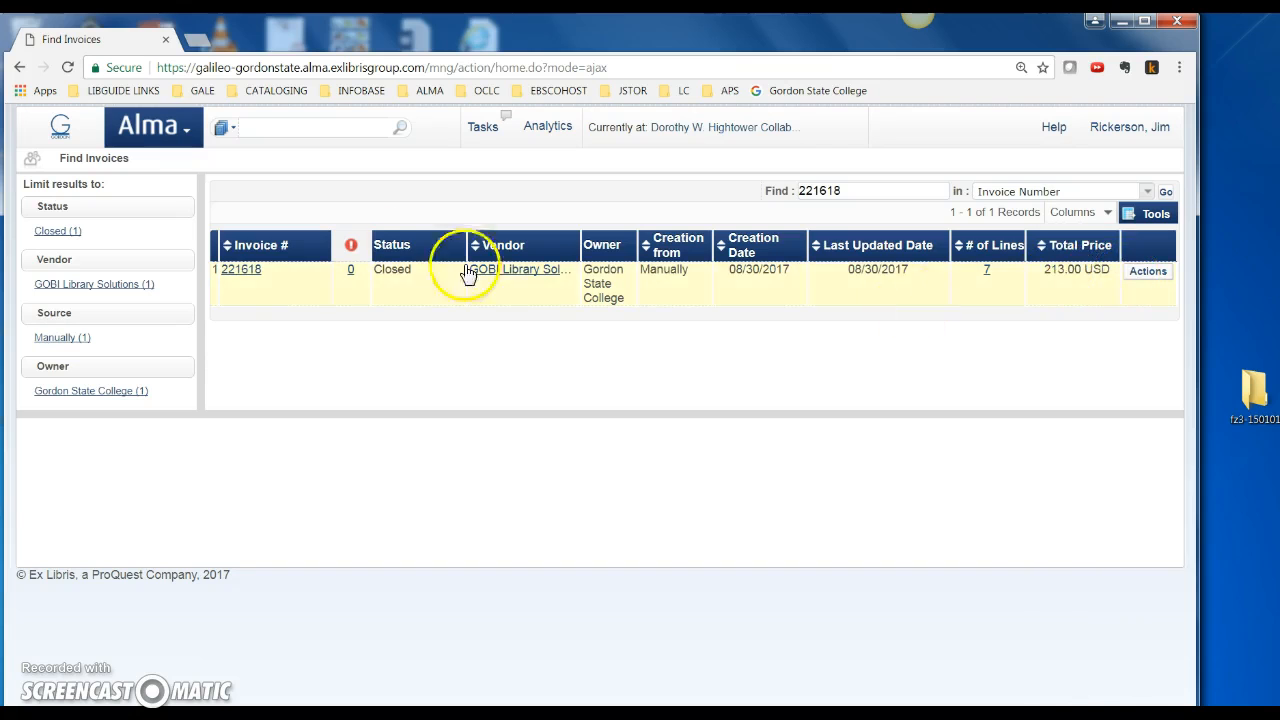
pyautogui.click(185, 133)
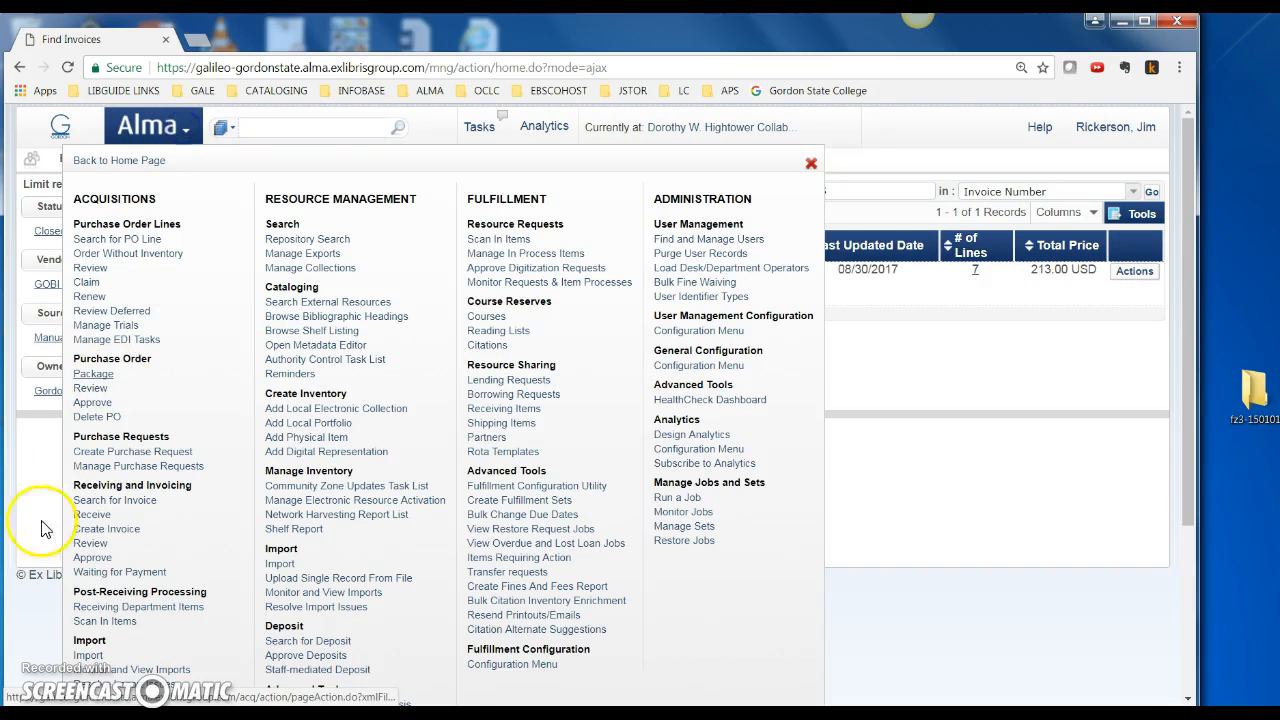
pyautogui.scroll(-1, 100, 600)
pyautogui.scroll(-1, 107, 603)
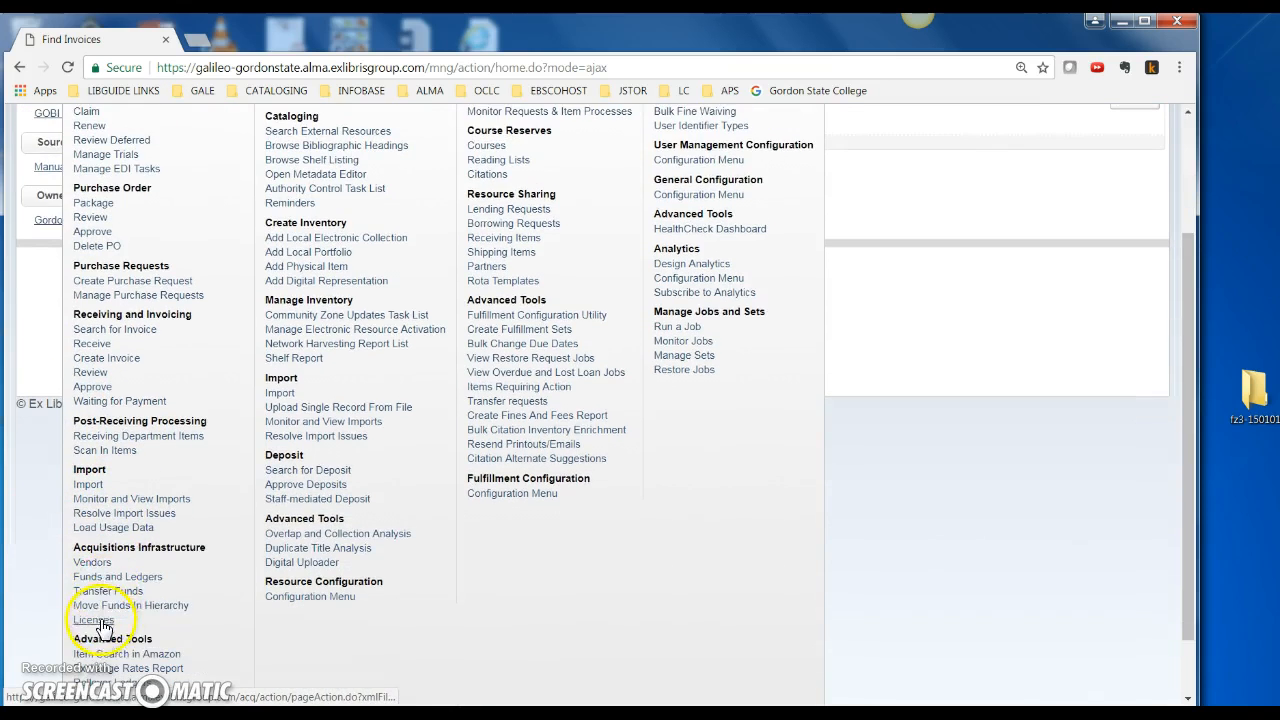
# Open the YBP GOBI fund from Funds and Ledgers and view its Fund Balance showing 213.00 USD expended
pyautogui.click(97, 564)
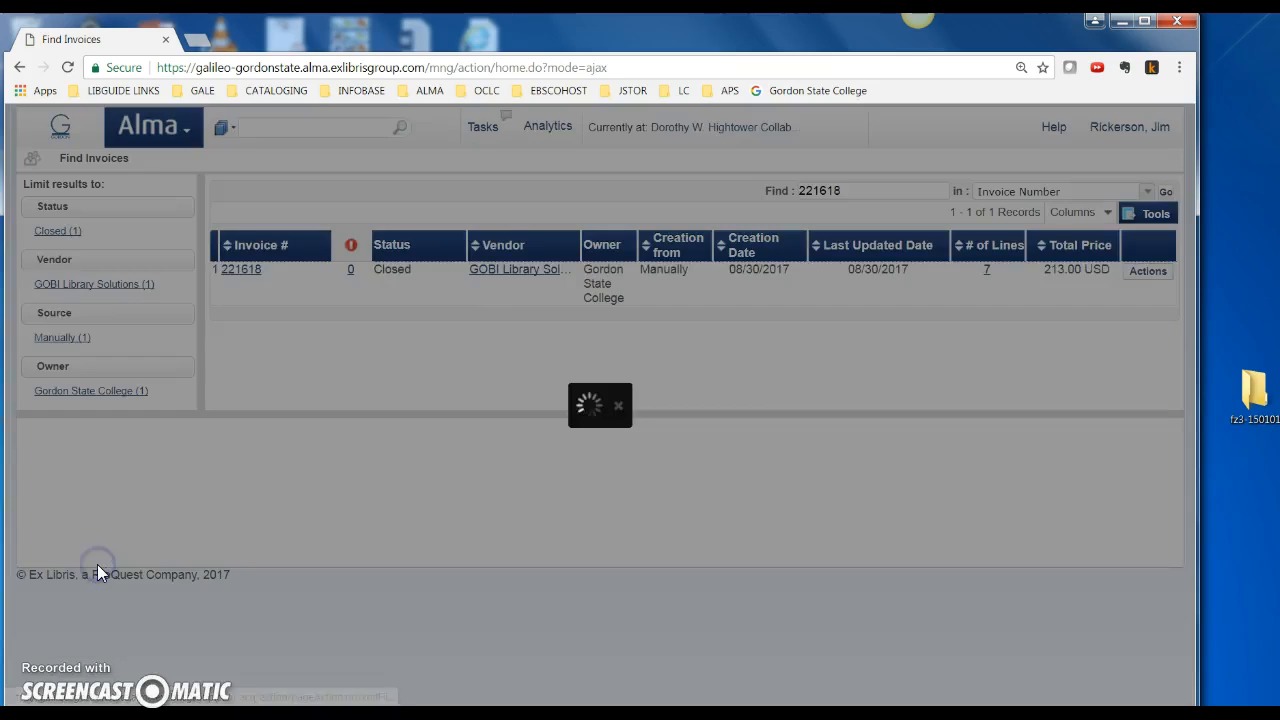
pyautogui.click(185, 127)
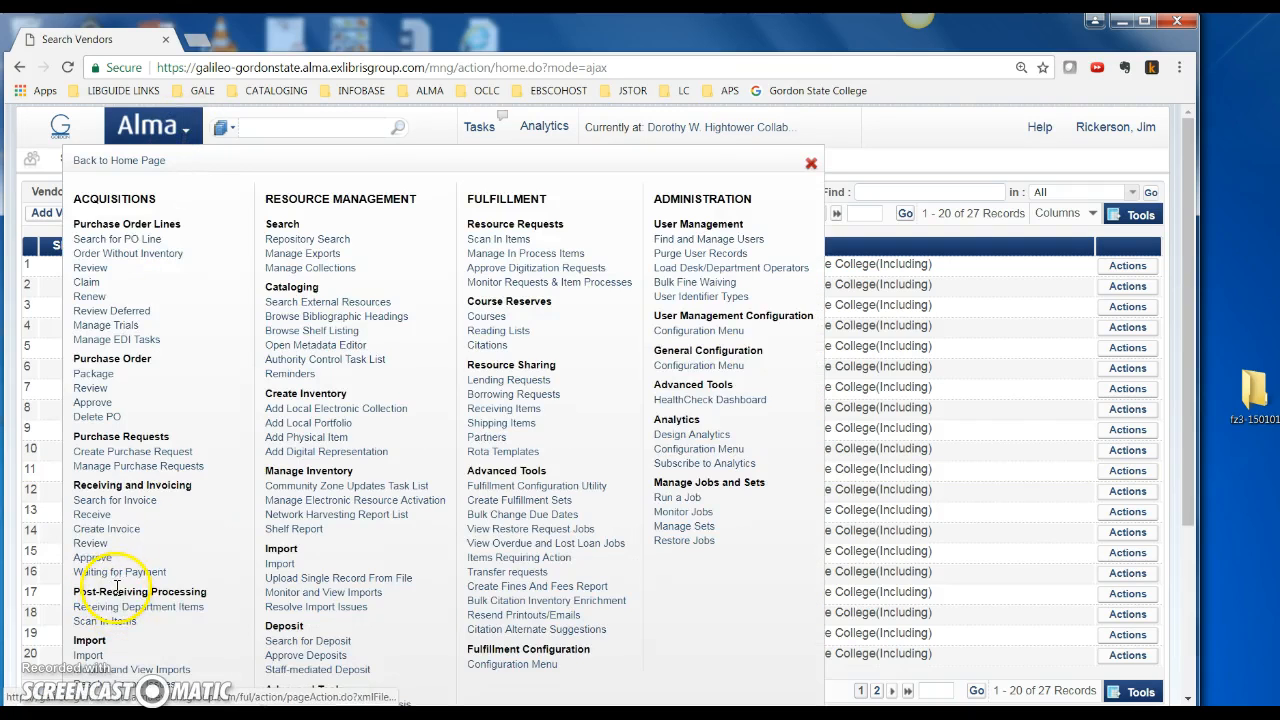
pyautogui.scroll(-3, 110, 590)
pyautogui.click(117, 505)
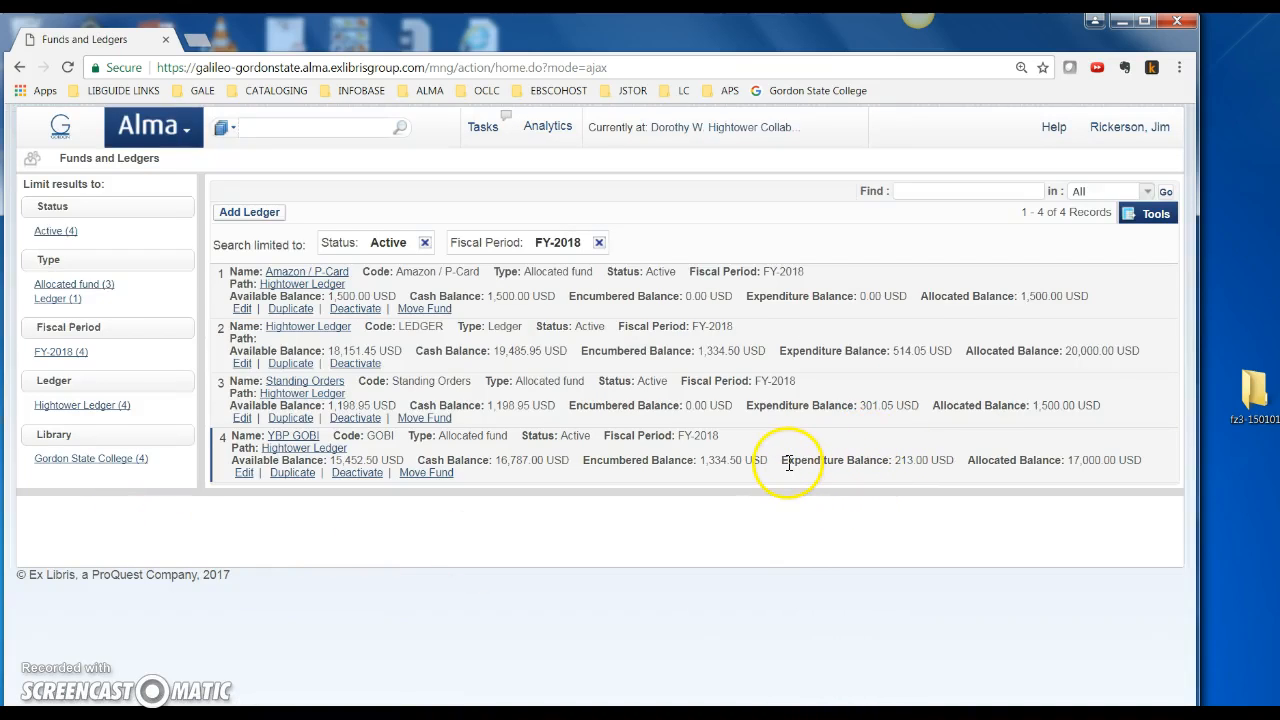
pyautogui.moveTo(785, 461); pyautogui.dragTo(919, 462)
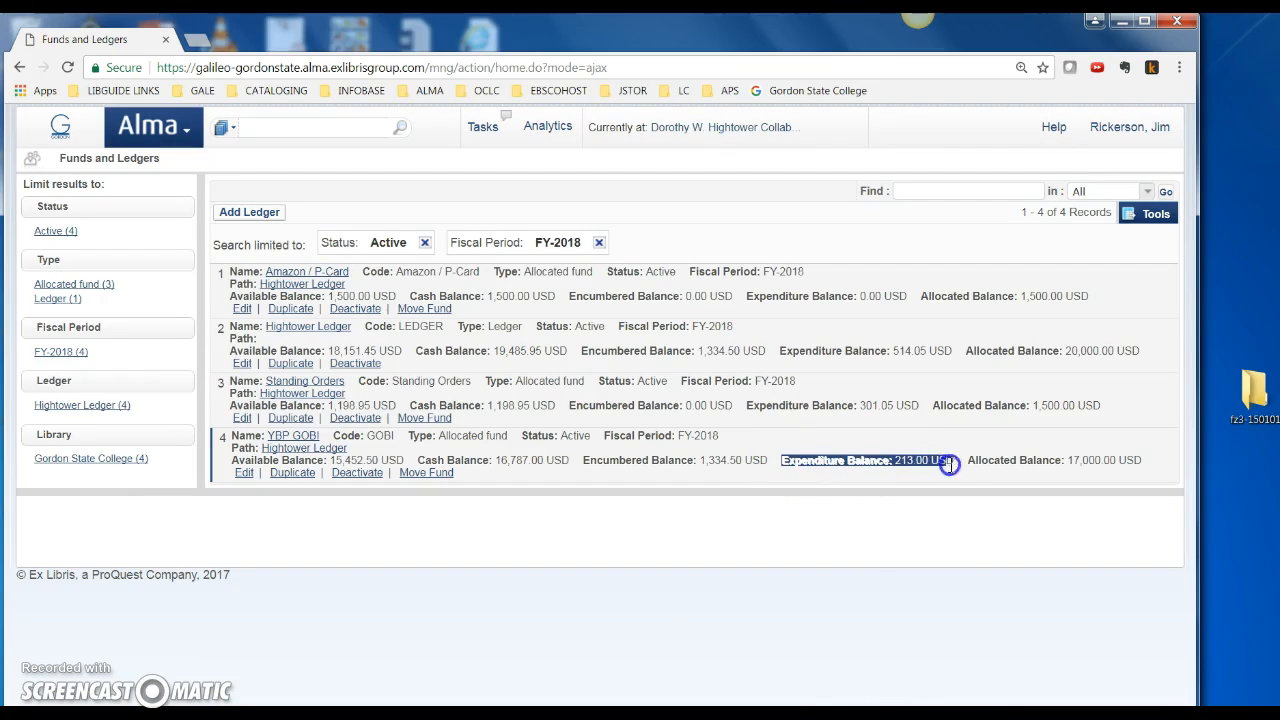
pyautogui.click(925, 466)
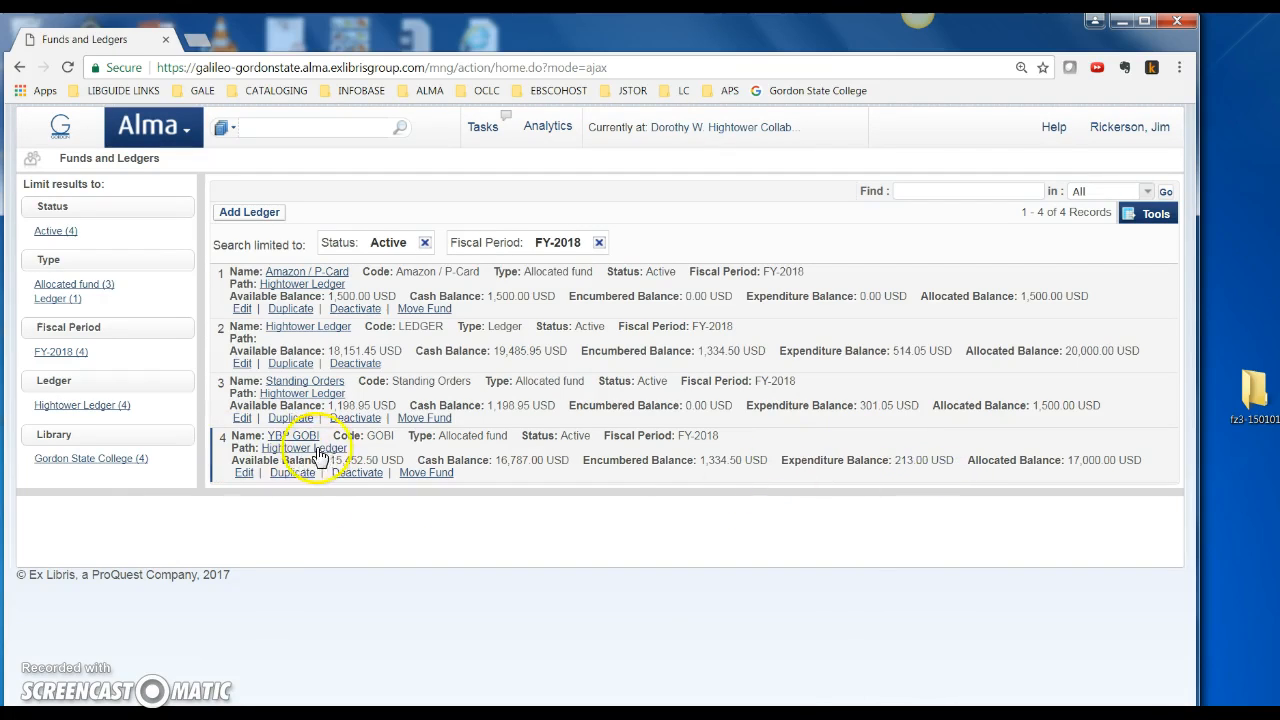
pyautogui.click(288, 436)
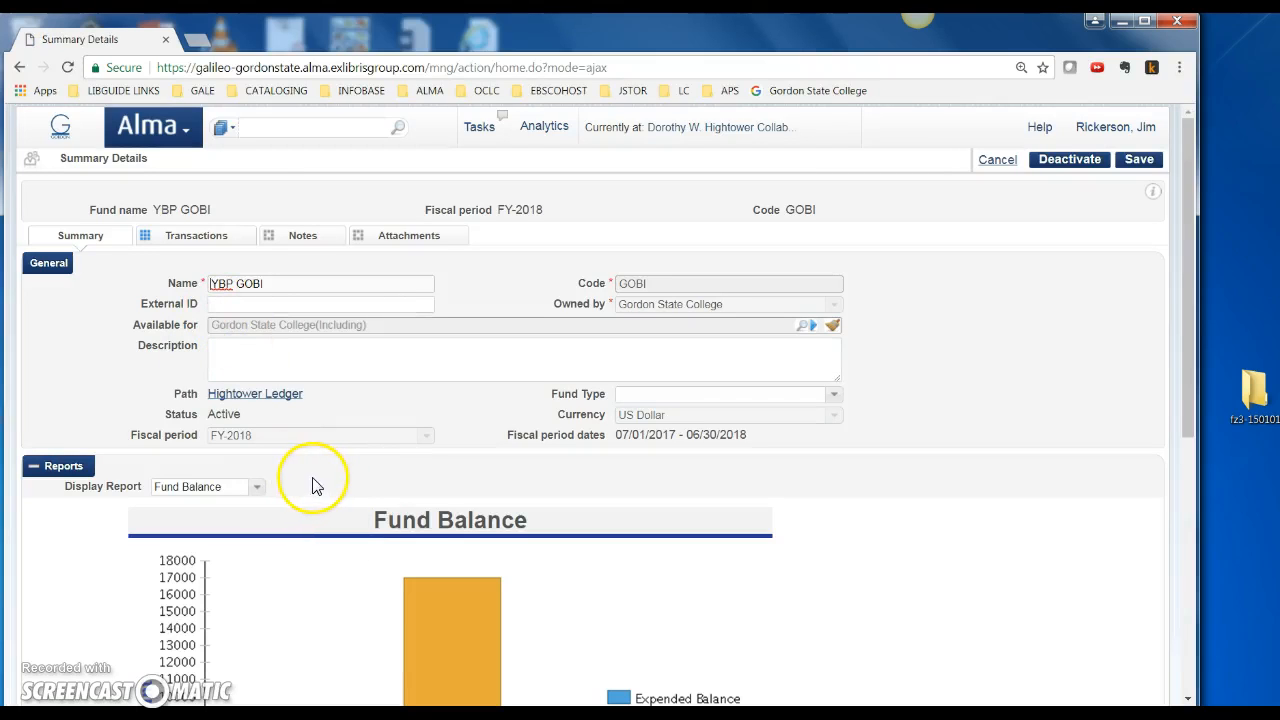
pyautogui.scroll(-3, 351, 543)
pyautogui.scroll(-1, 351, 543)
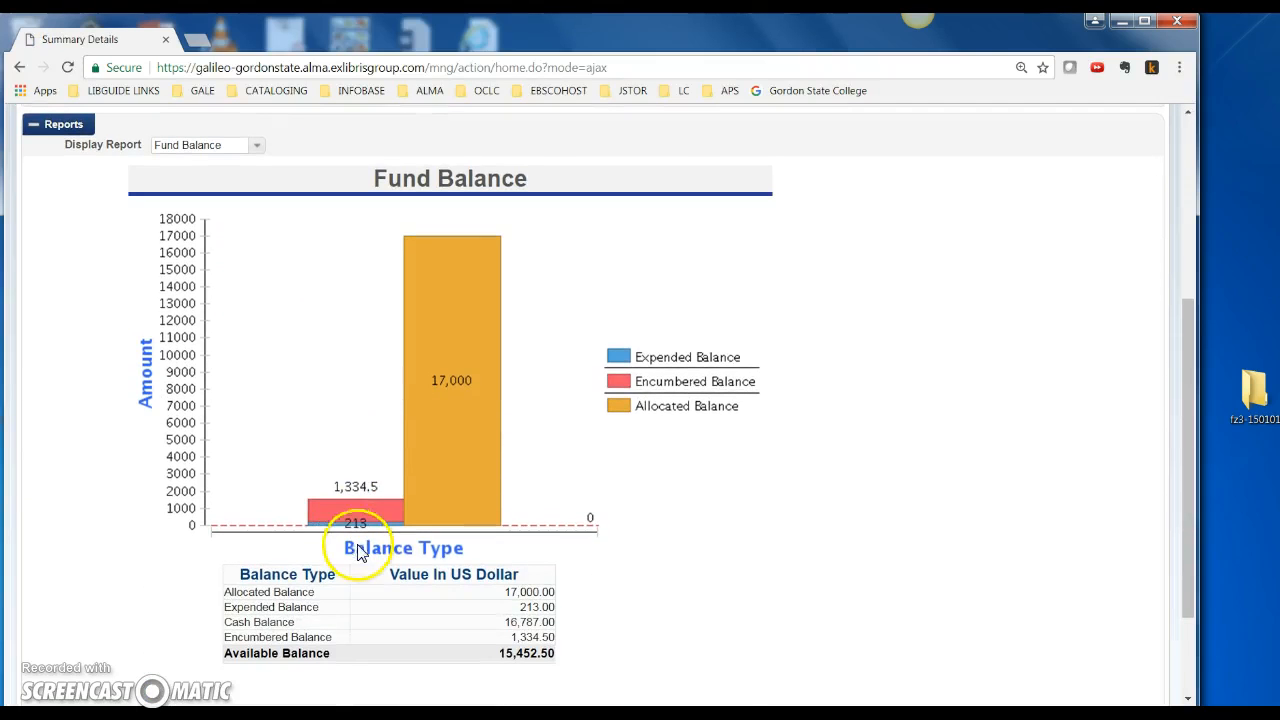